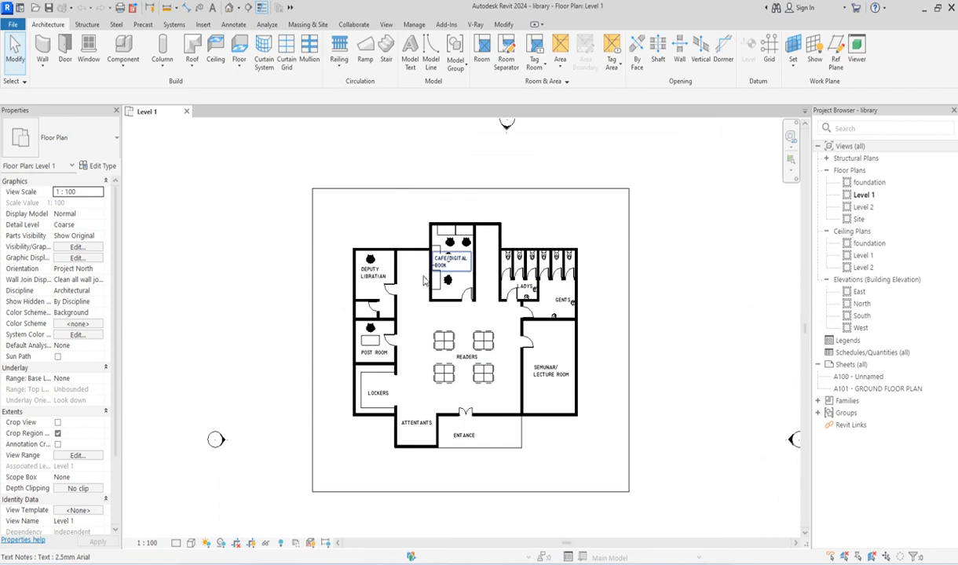
Open the Level 2 floor plan and examine its room layout.
scroll(480, 412, "up", 3)
scroll(546, 393, "down", 2)
double_click(863, 207)
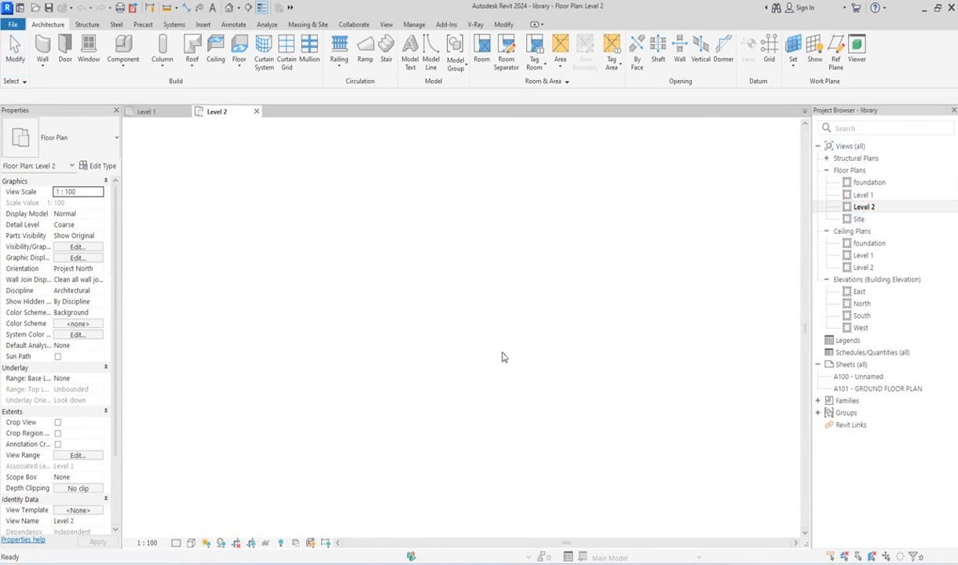
scroll(409, 300, "up", 2)
scroll(559, 362, "down", 3)
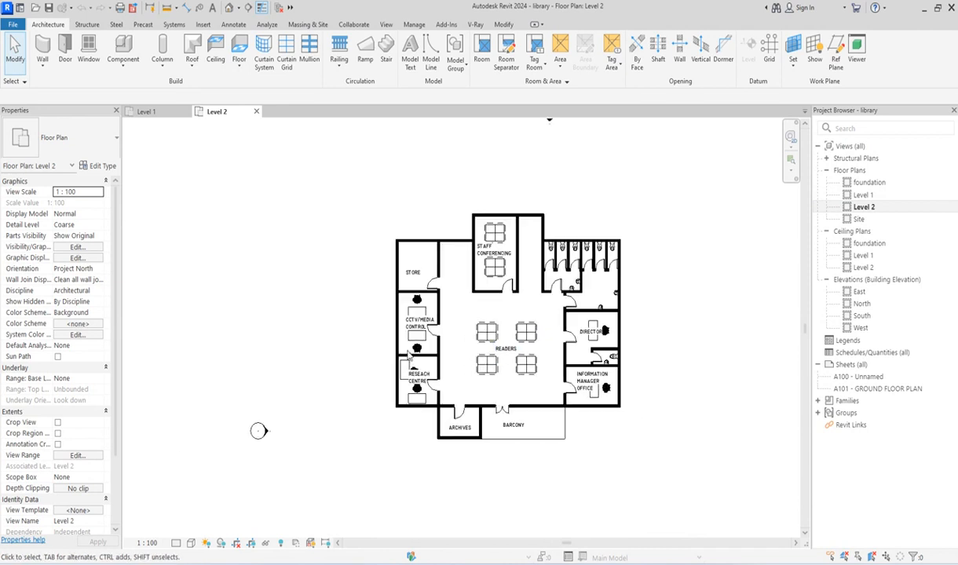
scroll(502, 259, "up", 3)
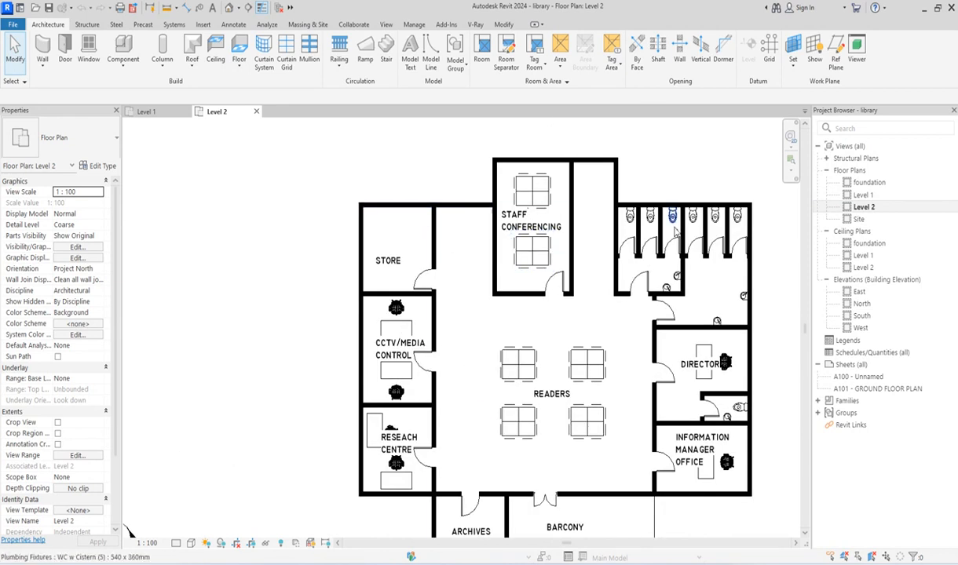
scroll(482, 374, "down", 3)
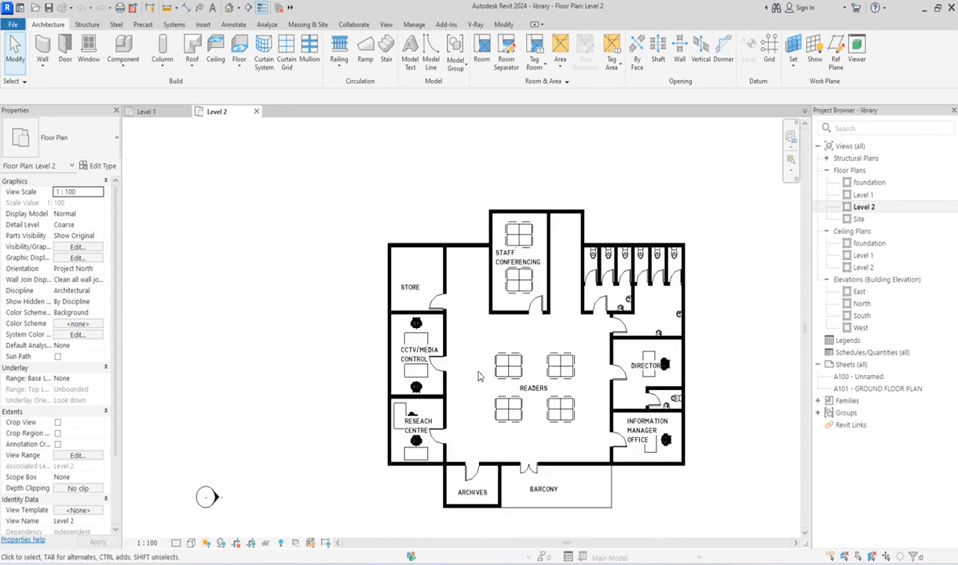
scroll(522, 357, "up", 2)
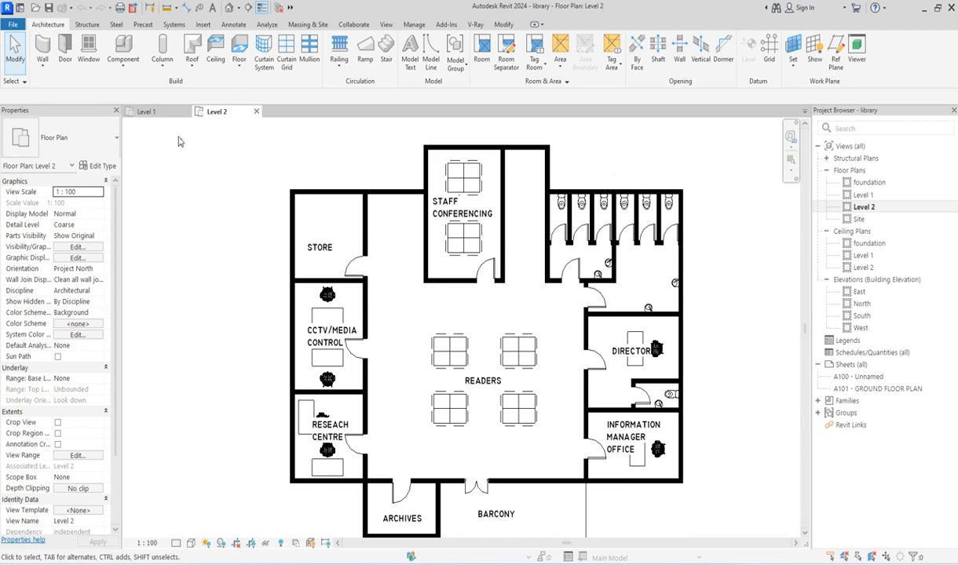
Start placing M_Fixed 0610 x 1220mm windows, setting the type's width to 600 mm and height to 1200 mm.
key("w")
key("n")
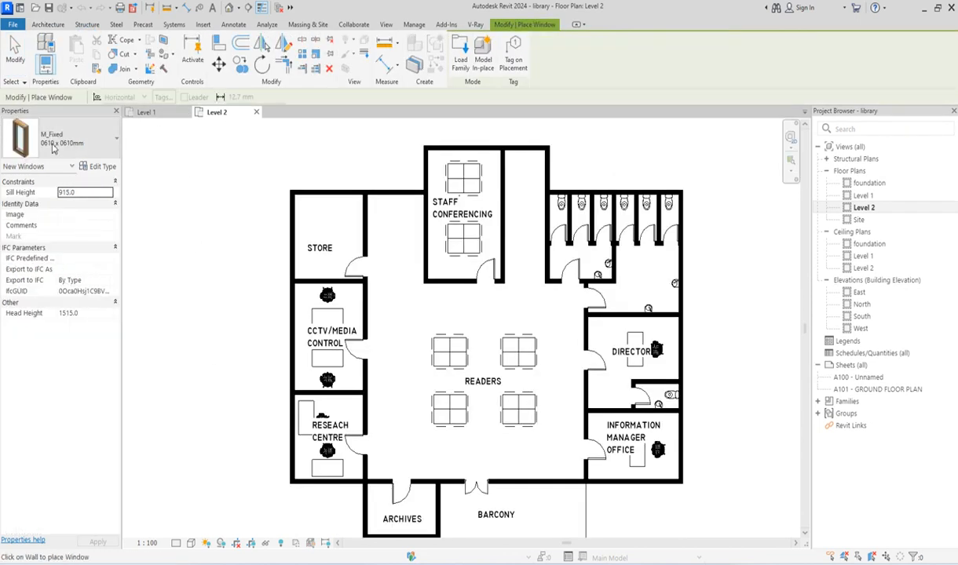
left_click(91, 145)
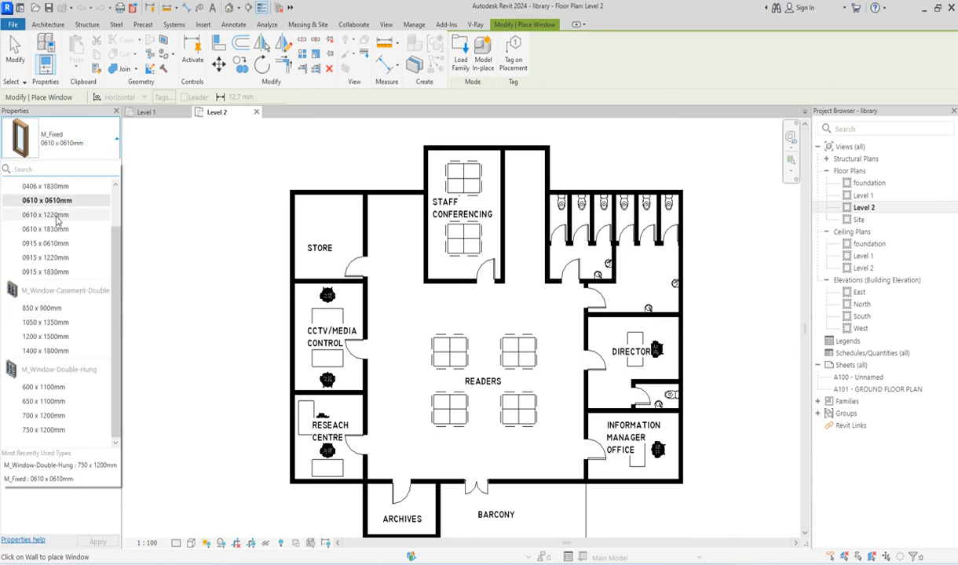
left_click(56, 215)
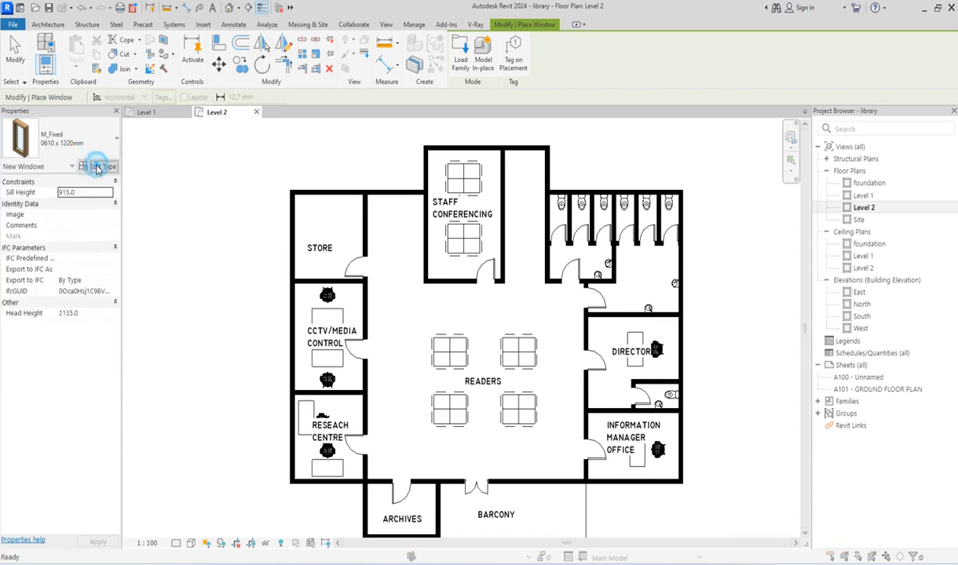
left_click(98, 167)
left_click(726, 338)
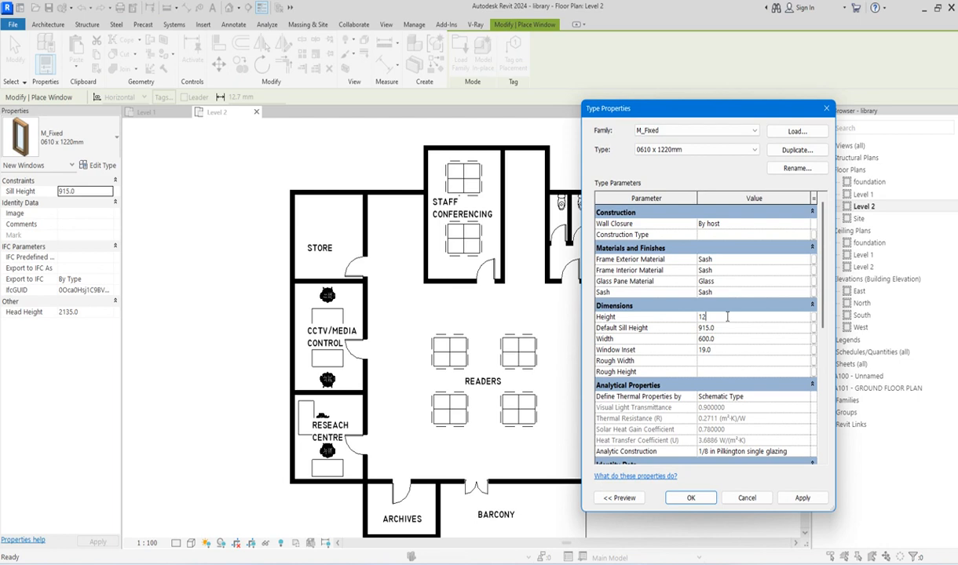
left_click(691, 497)
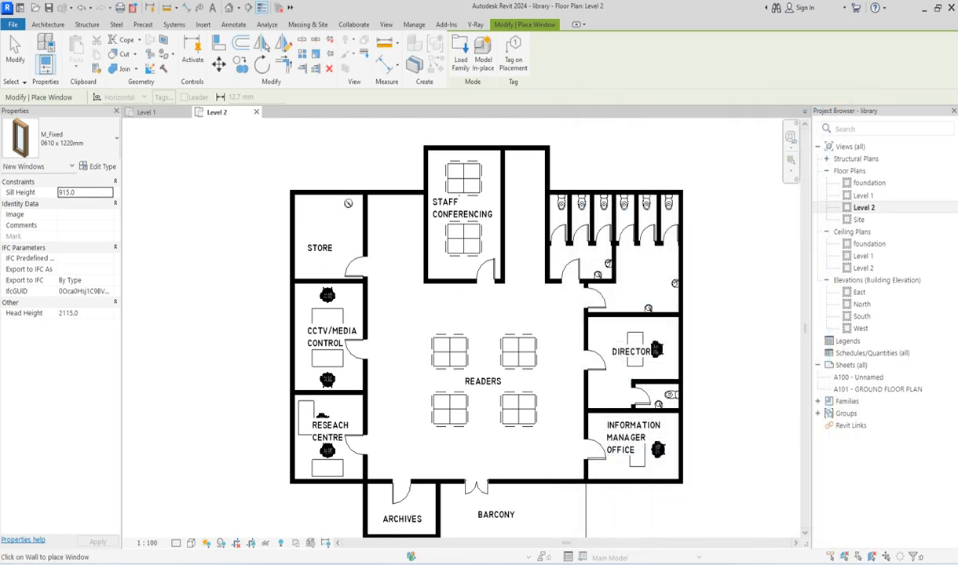
Place two windows in the north wall and two in the west wall of the STORE room.
scroll(345, 217, "up", 5)
left_click(291, 180)
left_click(274, 181)
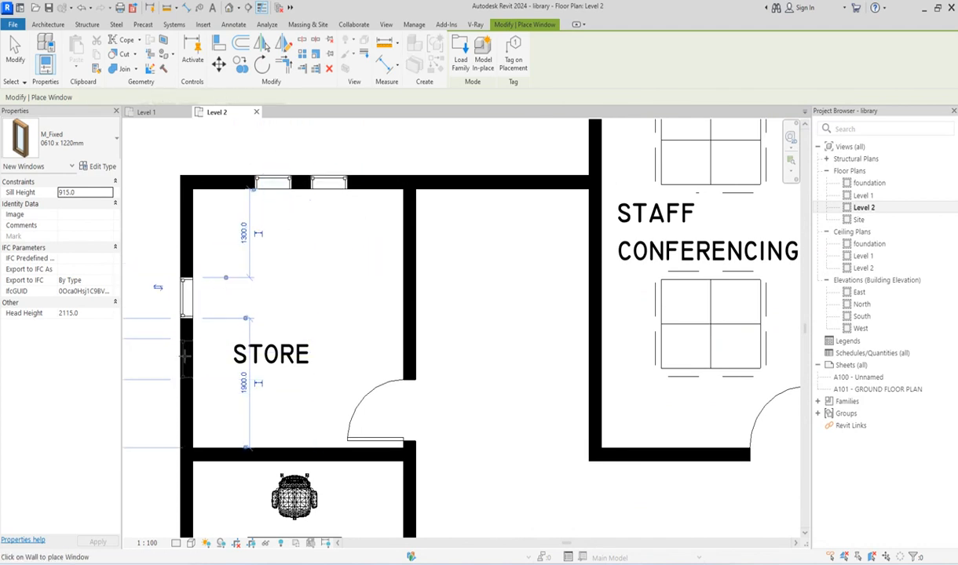
left_click(182, 337)
Place two windows each in the west walls of the CCTV/MEDIA CONTROL and RESEACH CENTRE rooms.
scroll(220, 254, "down", 4)
scroll(220, 254, "down", 2)
scroll(213, 365, "up", 4)
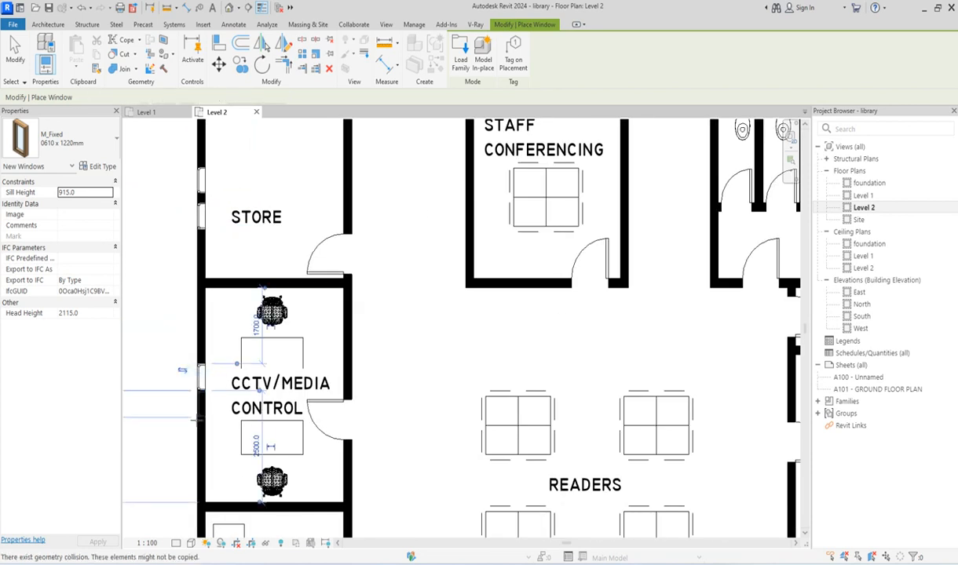
left_click(195, 404)
scroll(235, 255, "down", 4)
scroll(230, 354, "up", 4)
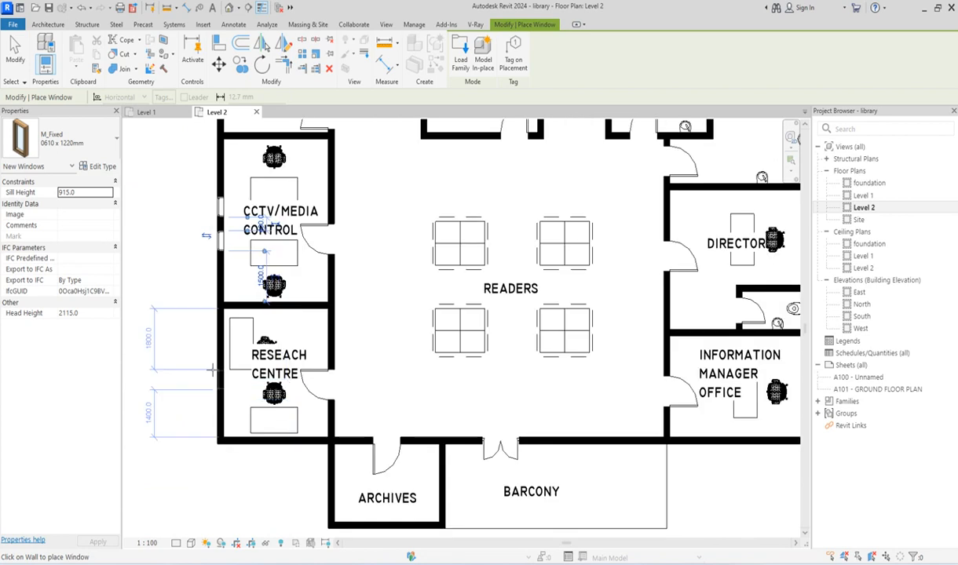
left_click(225, 372)
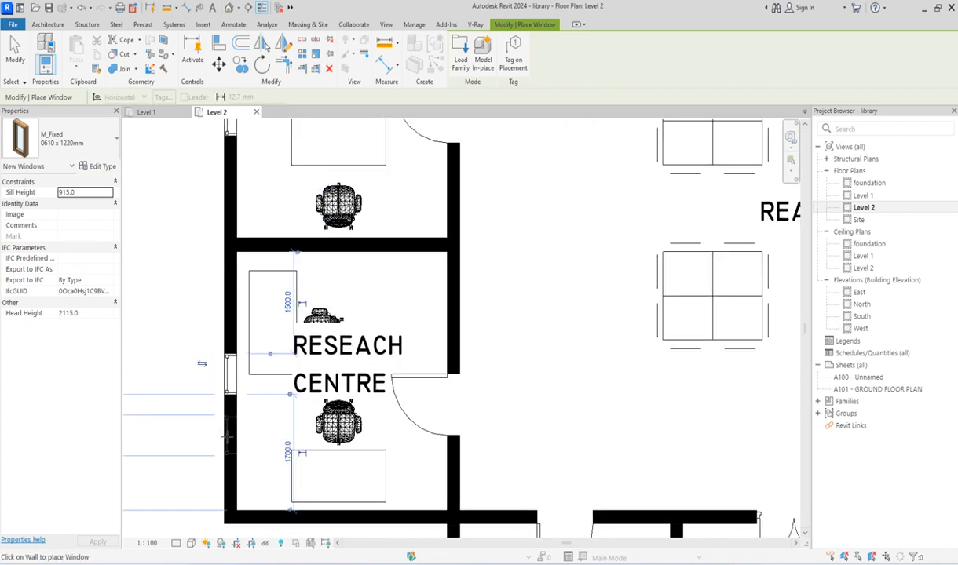
Place two windows each in the east walls of the INFORMATION MANAGER OFFICE and the DIRECTOR room.
scroll(226, 436, "down", 5)
scroll(530, 324, "up", 4)
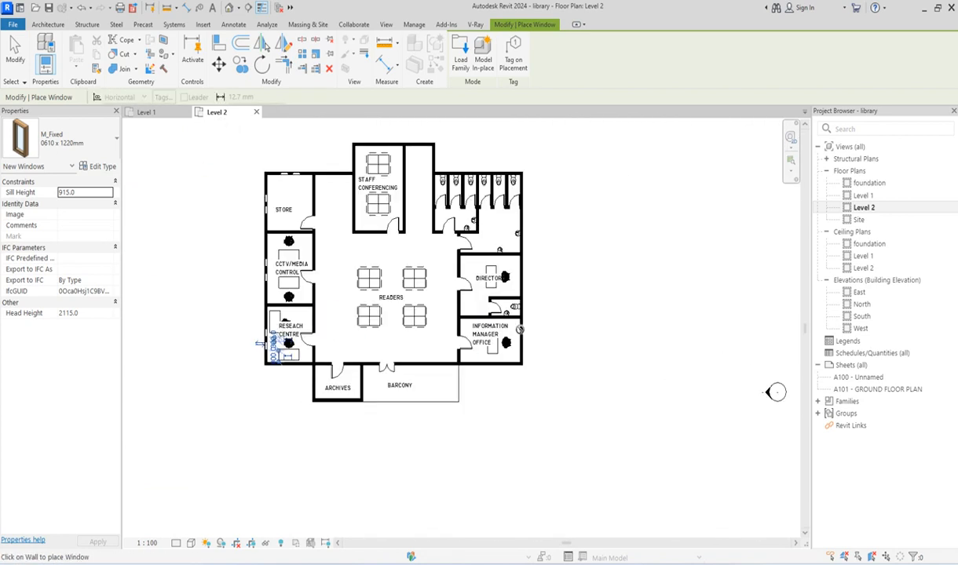
scroll(529, 324, "up", 3)
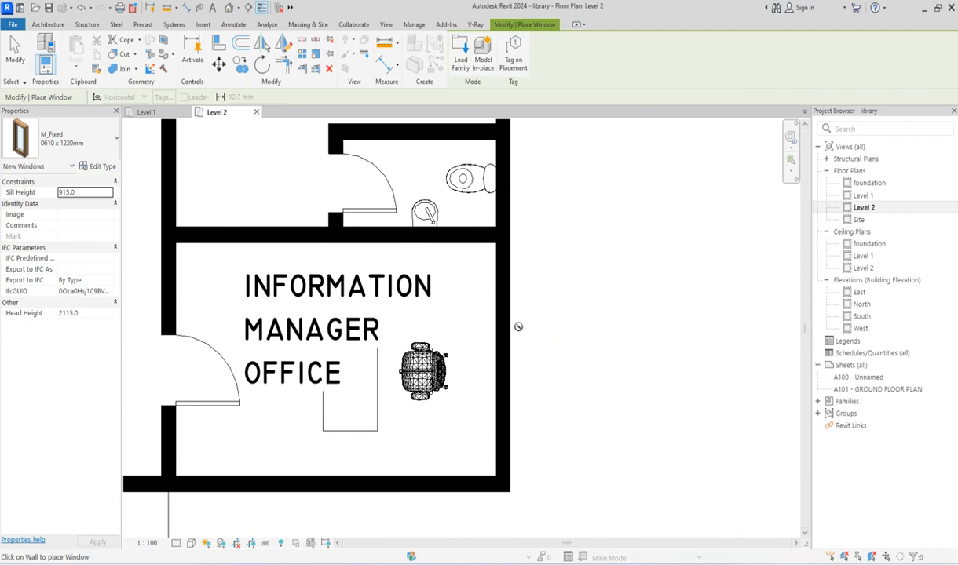
left_click(503, 321)
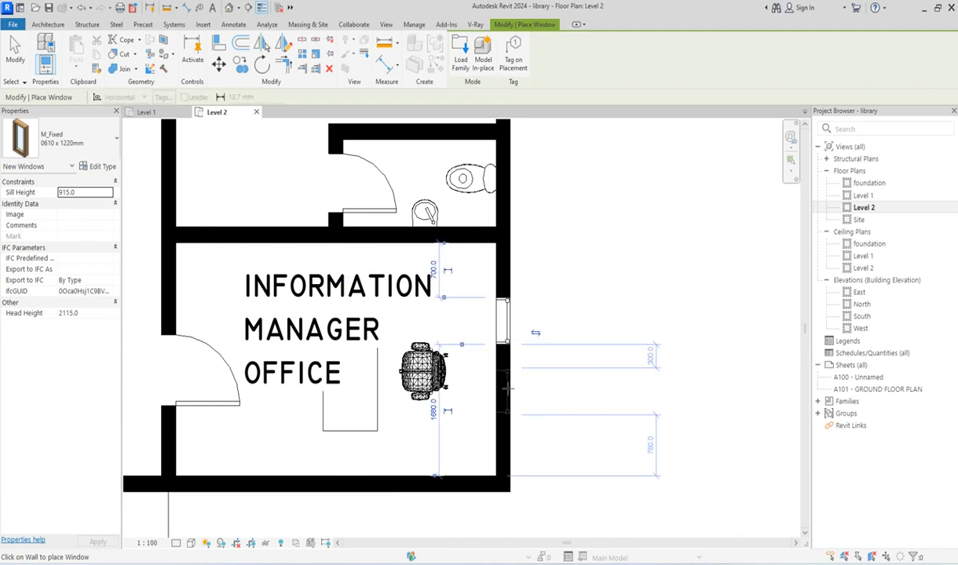
left_click(509, 404)
scroll(502, 393, "down", 3)
scroll(511, 253, "up", 3)
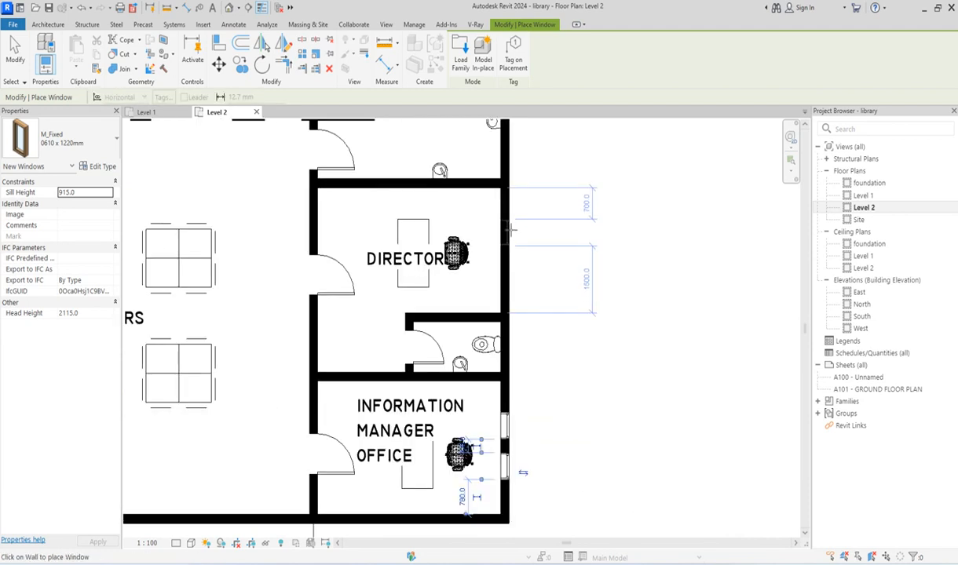
left_click(508, 263)
Place two windows in the north wall of the STAFF CONFERENCING room.
scroll(511, 196, "down", 3)
scroll(509, 196, "up", 3)
scroll(488, 329, "down", 4)
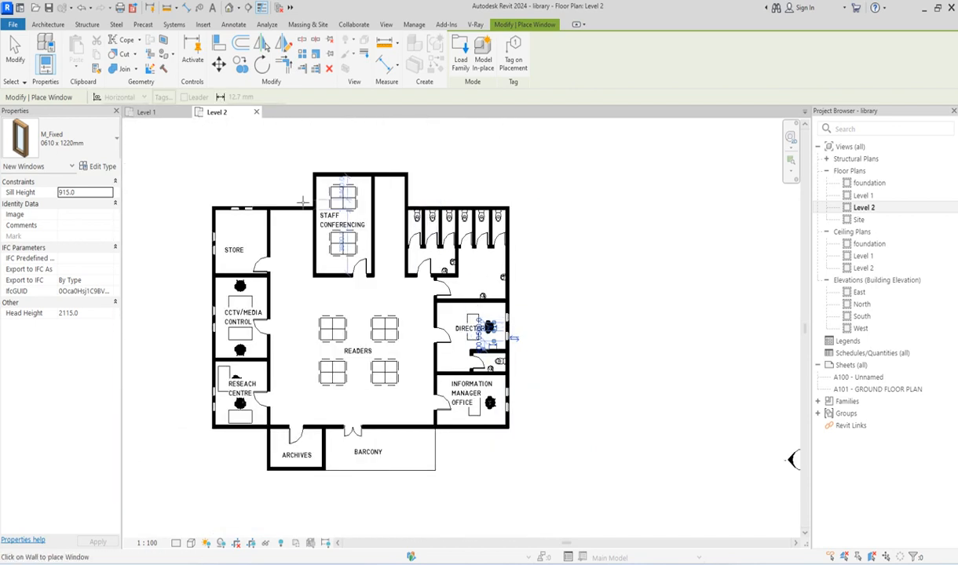
scroll(280, 202, "up", 2)
scroll(280, 202, "up", 1)
scroll(394, 144, "up", 2)
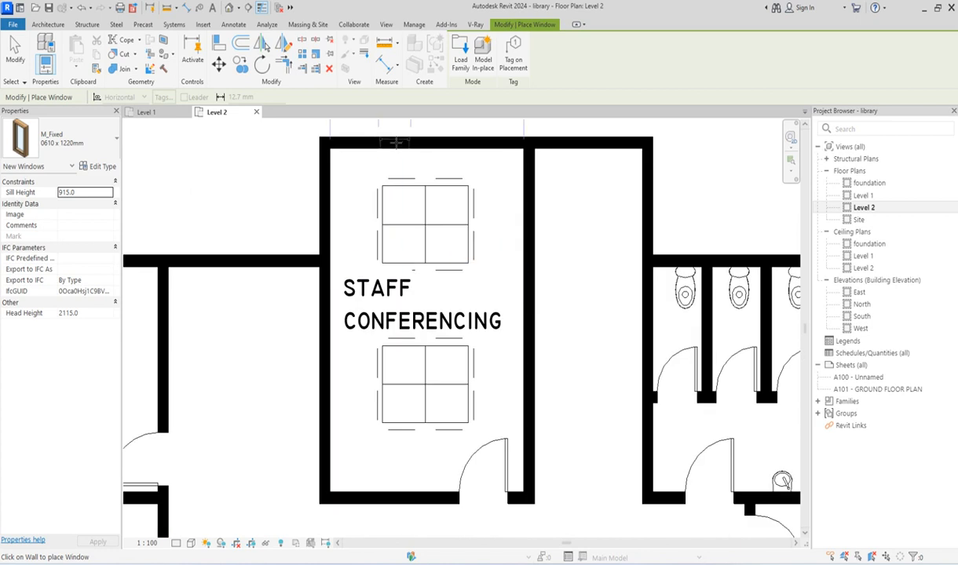
left_click(388, 132)
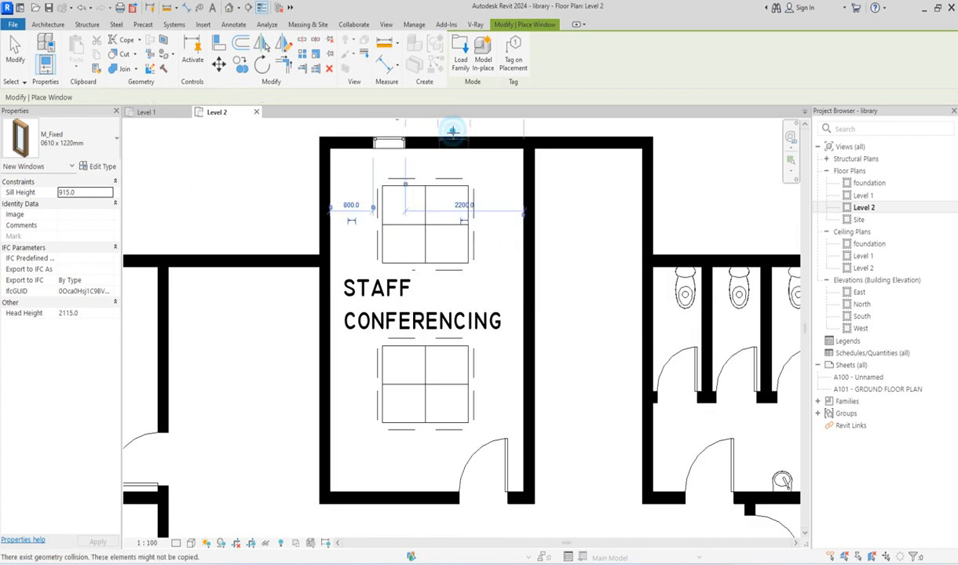
Place two windows in the south wall of the RESEACH CENTRE and end window placement.
scroll(453, 127, "down", 2)
scroll(453, 130, "down", 2)
scroll(408, 381, "up", 2)
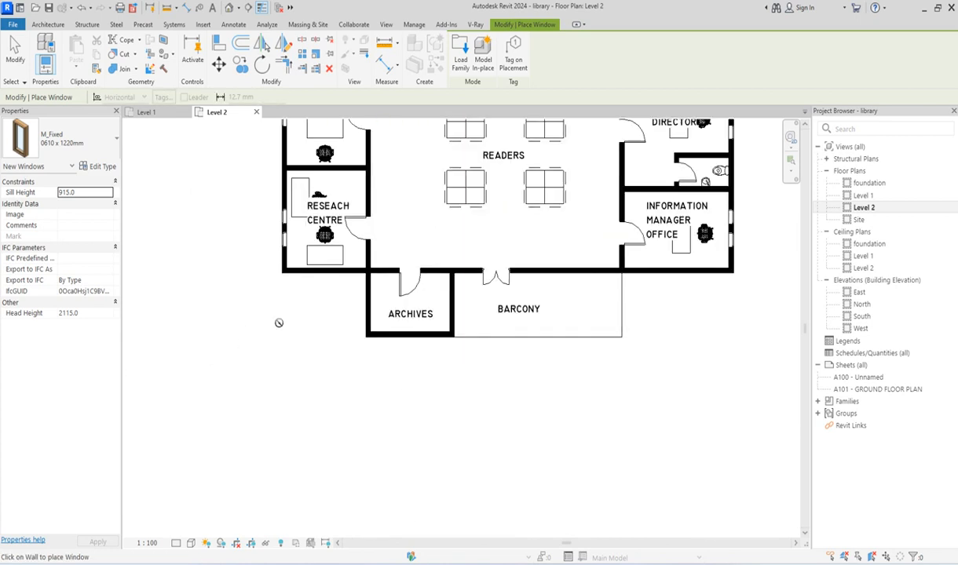
scroll(362, 362, "down", 3)
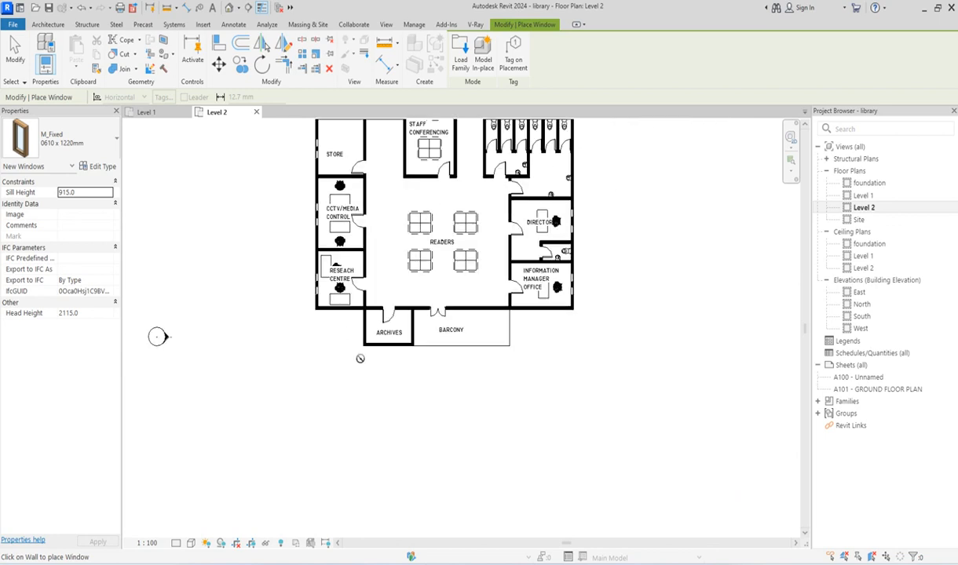
scroll(352, 461, "up", 3)
scroll(342, 440, "up", 2)
scroll(345, 428, "down", 2)
scroll(350, 377, "up", 3)
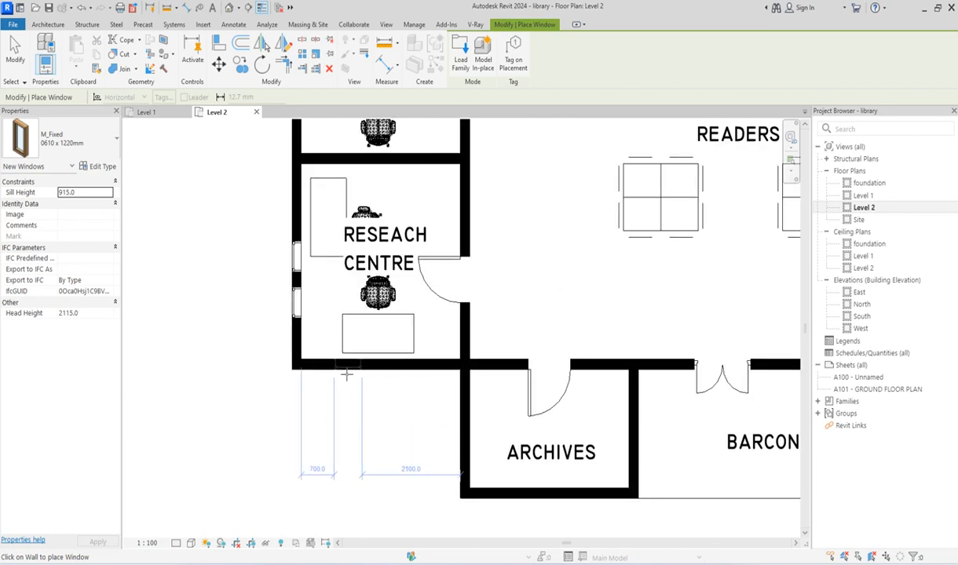
left_click(357, 366)
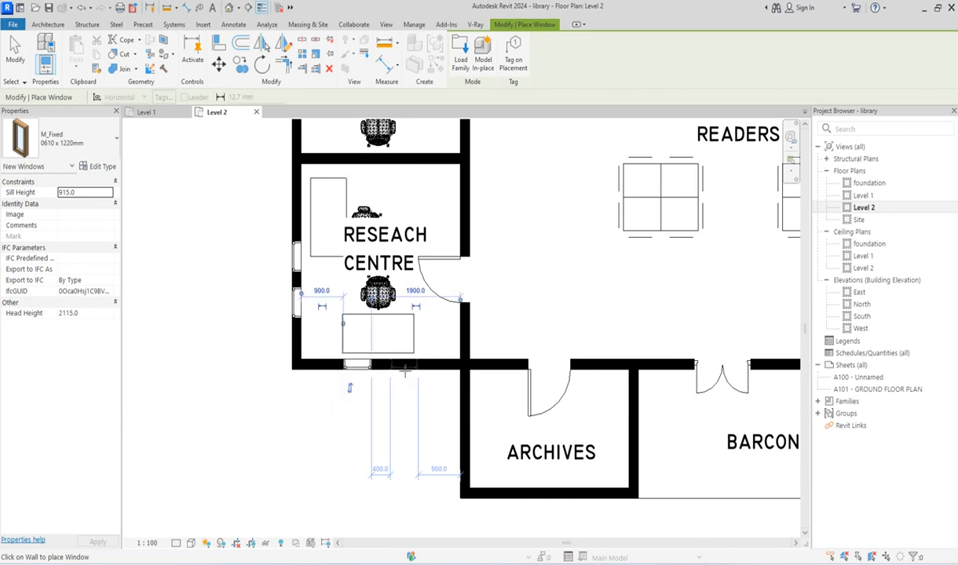
scroll(392, 361, "down", 5)
right_click(409, 360)
left_click(439, 368)
scroll(471, 307, "up", 4)
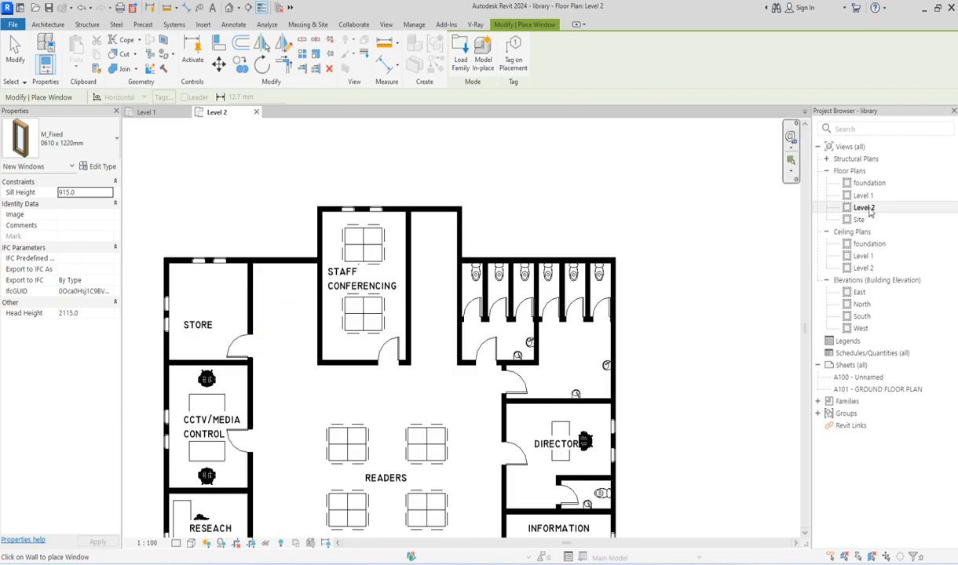
right_click(241, 208)
left_click(271, 215)
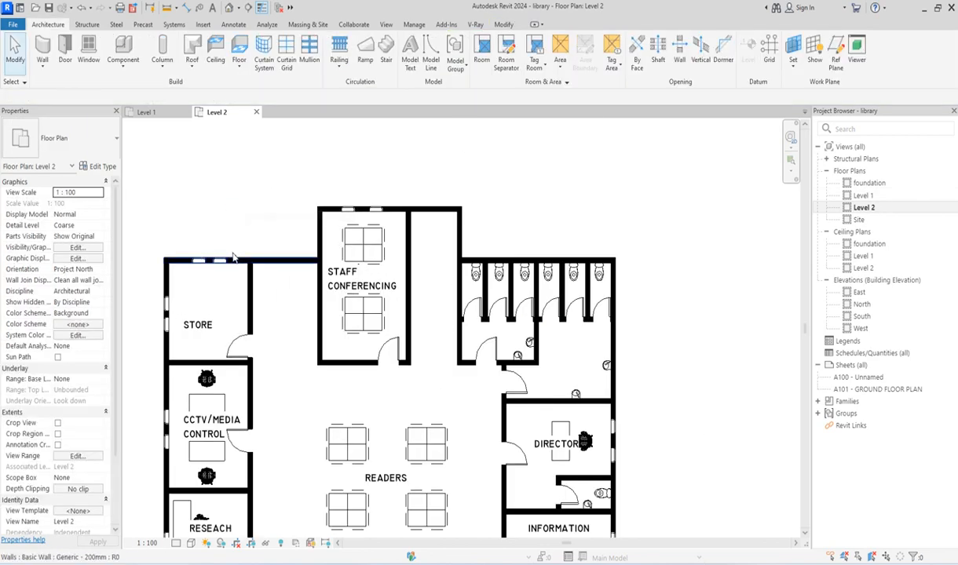
Copy all M_Fixed 0610 x 1220mm windows visible in the Level 2 plan and paste them aligned to Level 1.
left_click(220, 263)
right_click(220, 266)
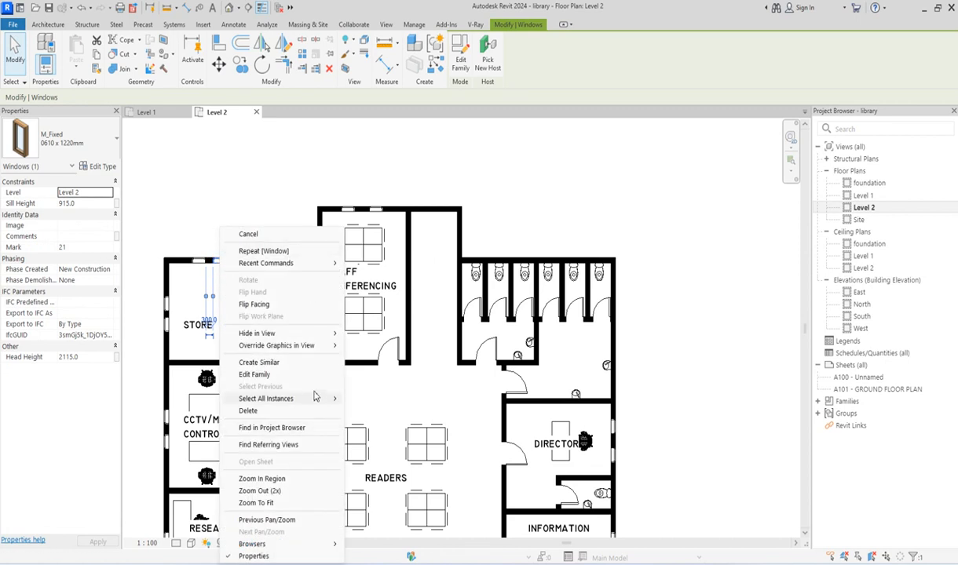
mouse_move(336, 402)
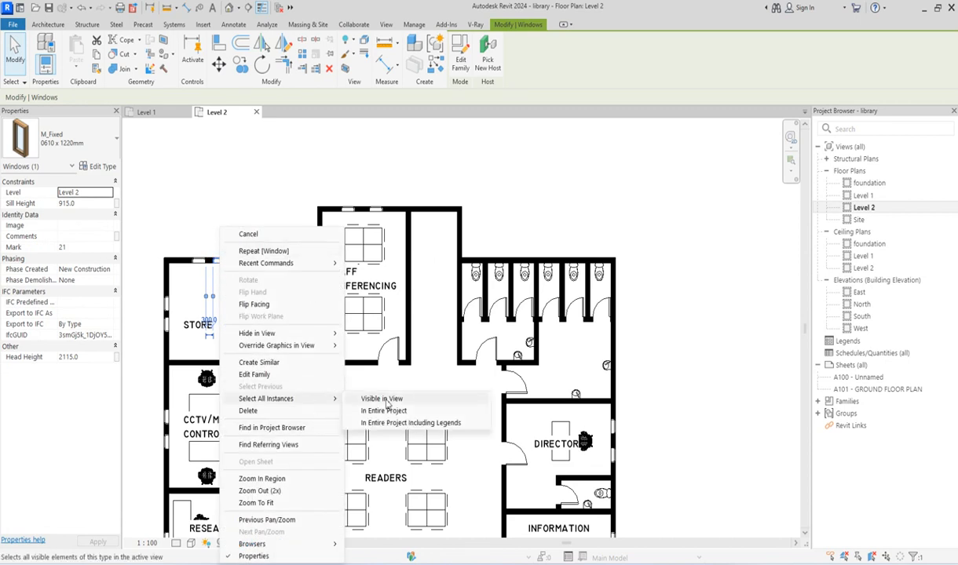
left_click(382, 400)
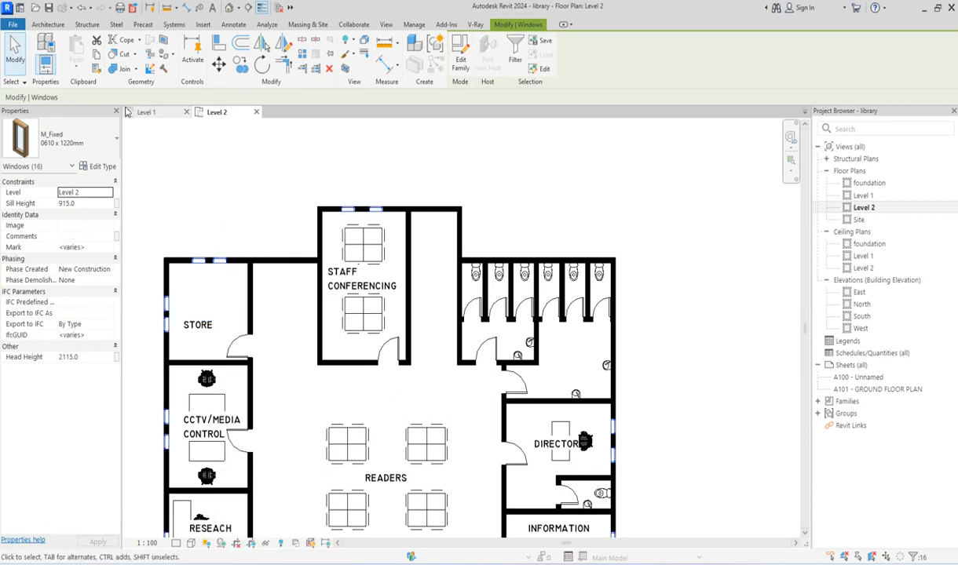
left_click(97, 55)
left_click(75, 70)
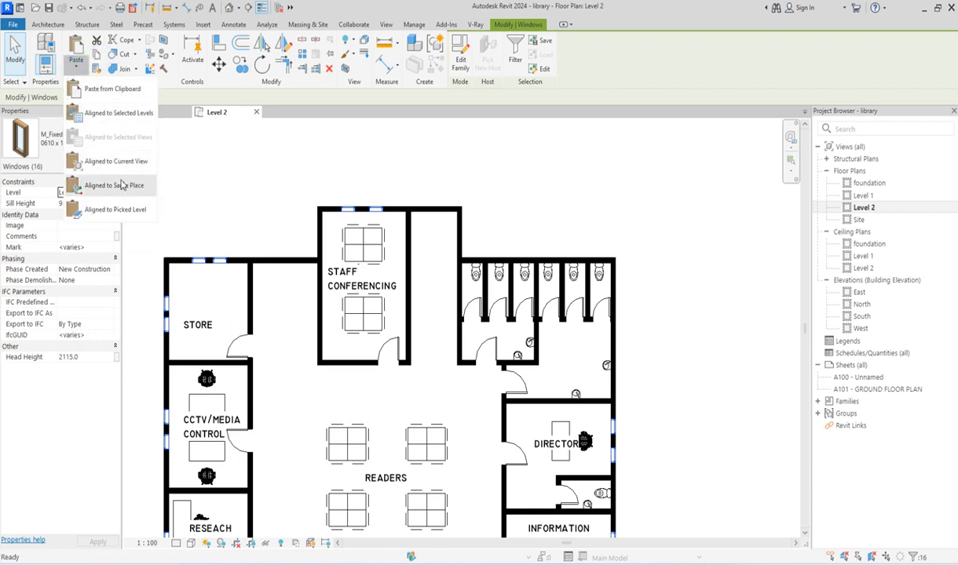
left_click(114, 113)
left_click(428, 220)
left_click(469, 378)
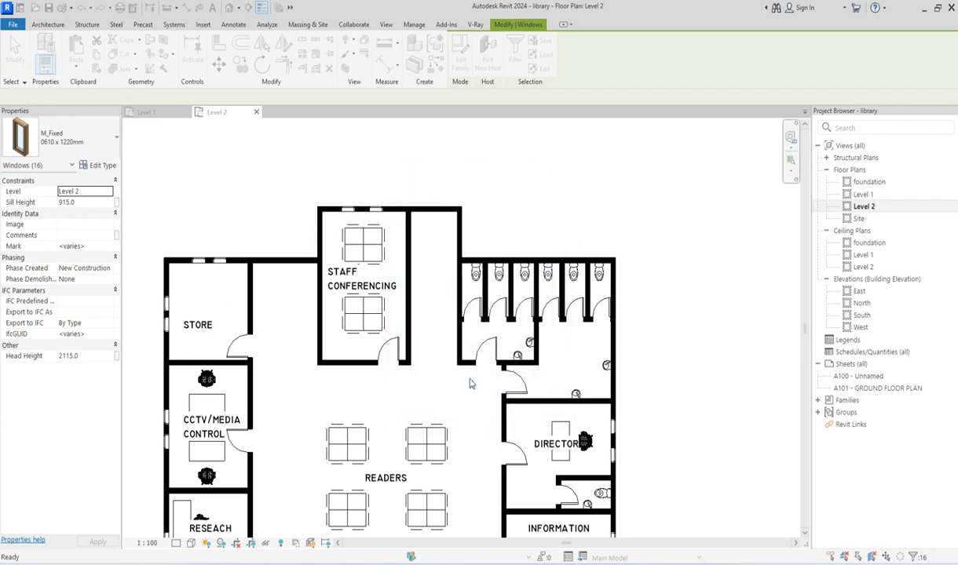
Open the Level 1 floor plan and clear the window selection.
double_click(863, 195)
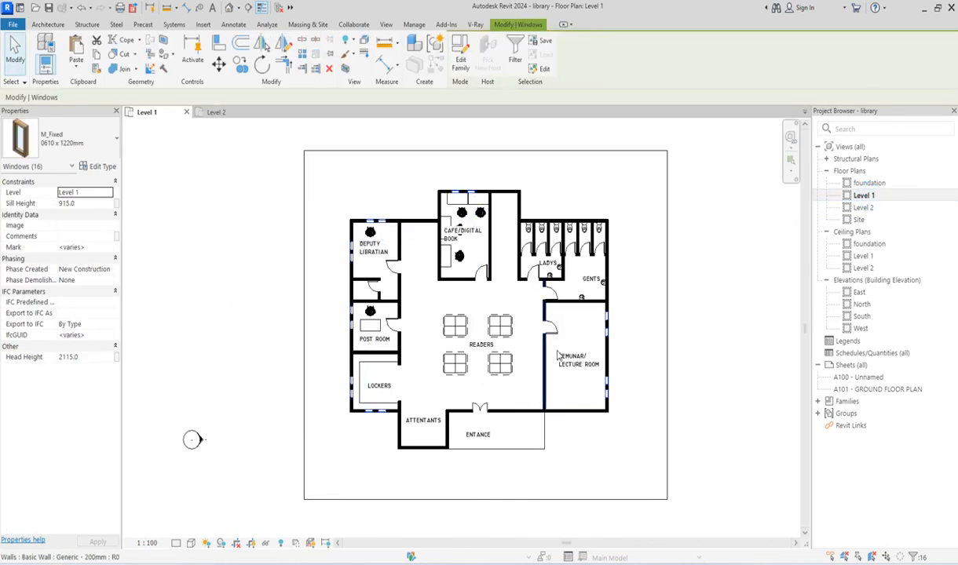
left_click(638, 352)
scroll(570, 426, "up", 2)
scroll(520, 378, "down", 2)
scroll(520, 378, "up", 2)
scroll(589, 329, "up", 2)
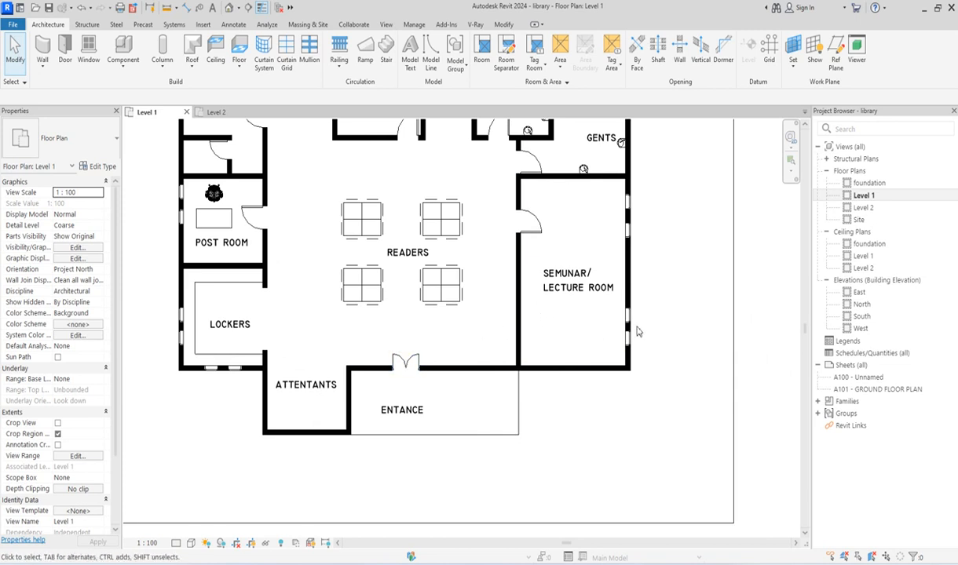
Place three more M_Fixed 0610 x 1220mm windows in the entrance wall between the double door and the SEMUNAR/LECTURE ROOM.
left_click(626, 337)
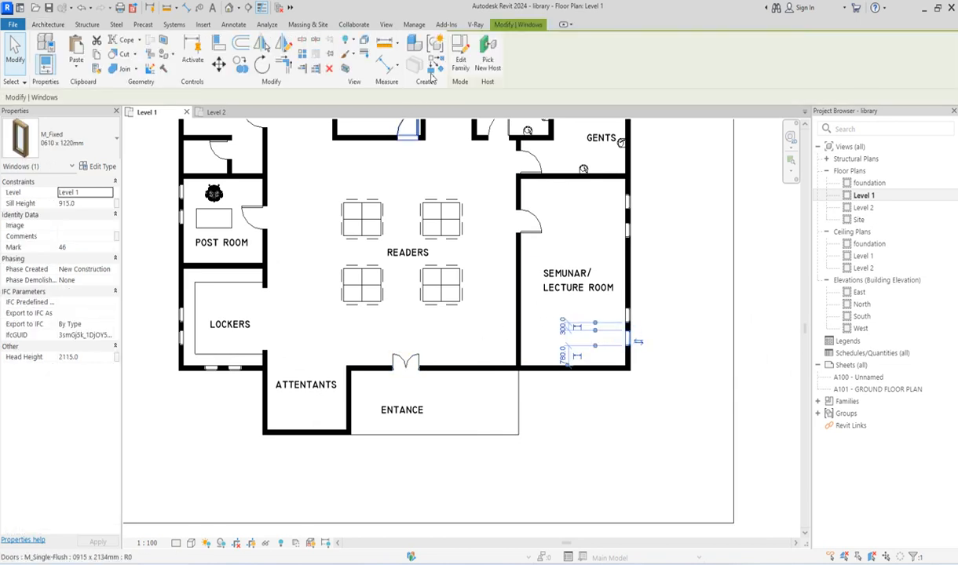
left_click(435, 68)
scroll(448, 388, "up", 3)
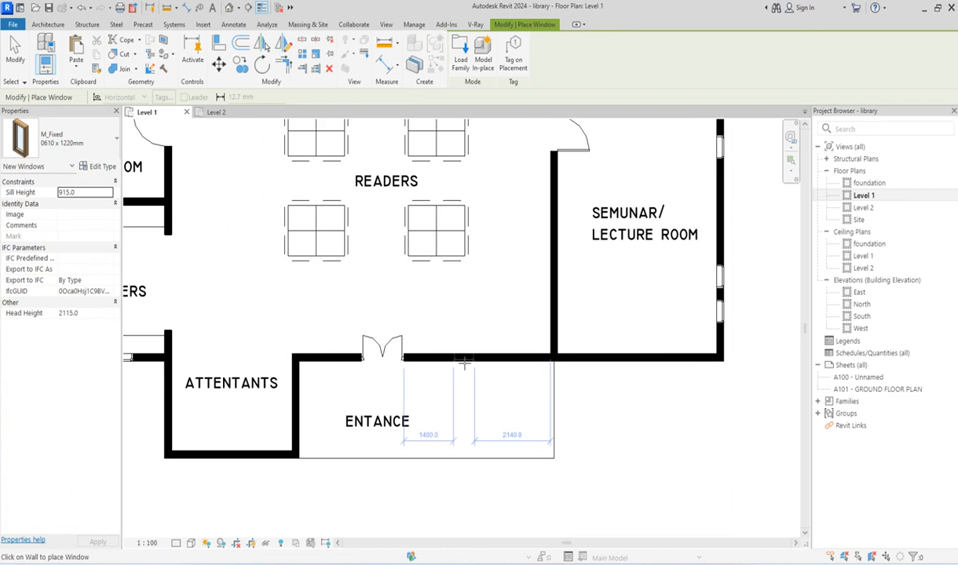
left_click(458, 360)
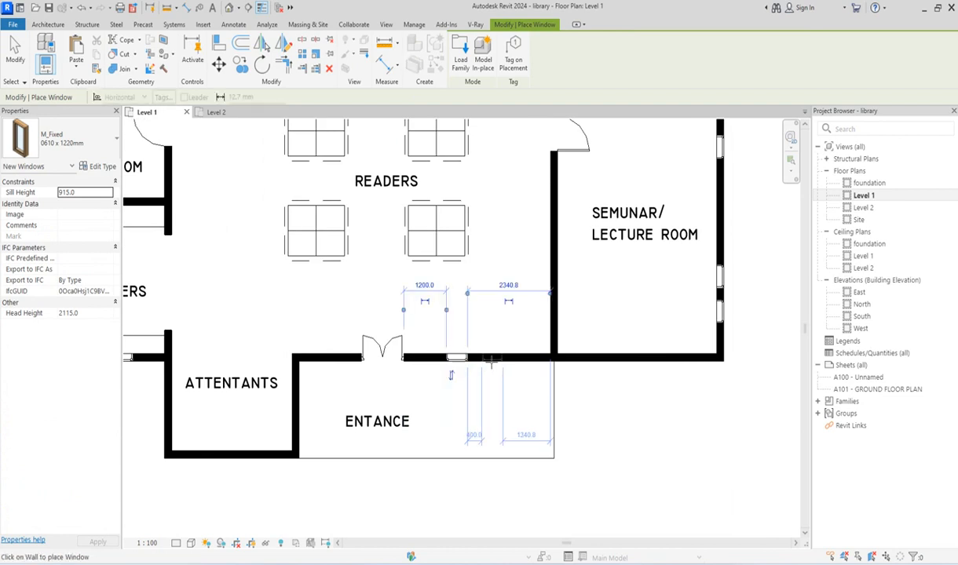
left_click(491, 361)
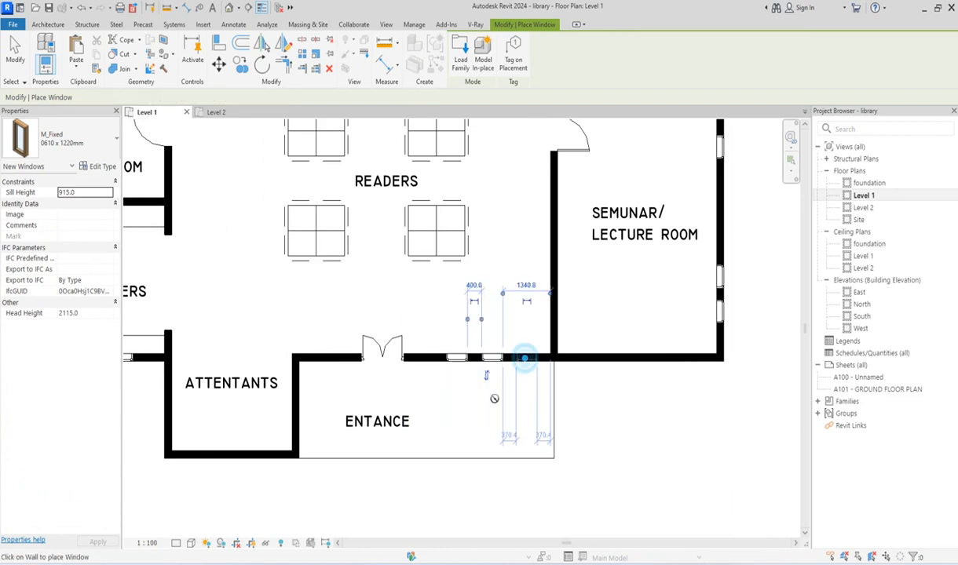
left_click(524, 360)
scroll(491, 396, "down", 1)
scroll(494, 401, "down", 2)
key("Escape")
key("Escape")
Copy the three windows beside the entrance double door and paste them aligned to Level 2.
scroll(469, 358, "up", 4)
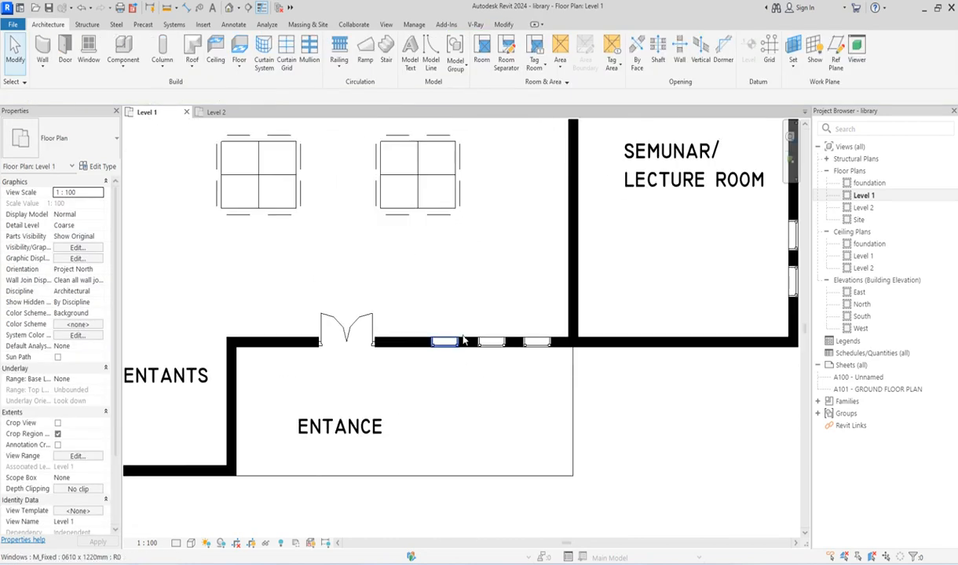
left_click_drag(409, 290, 534, 375)
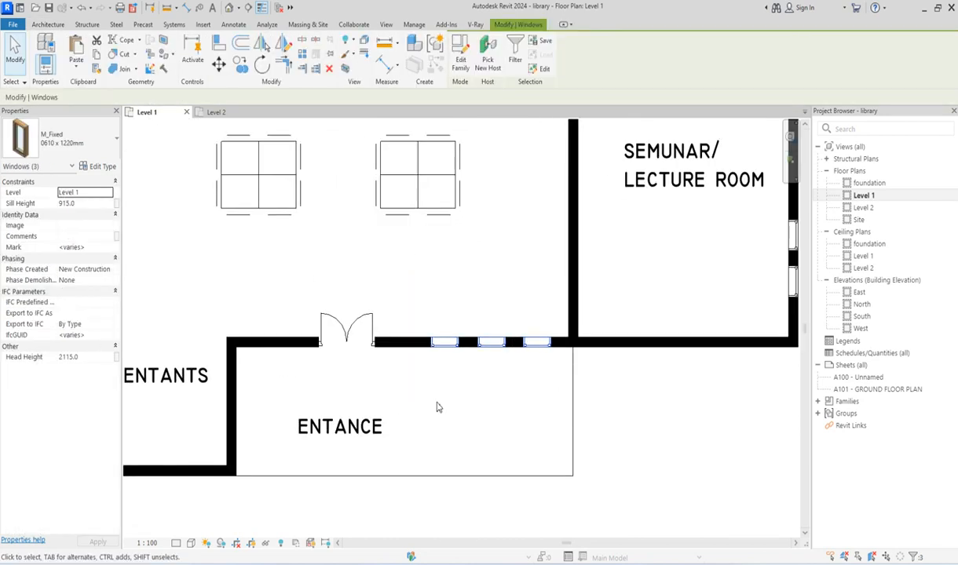
left_click(97, 60)
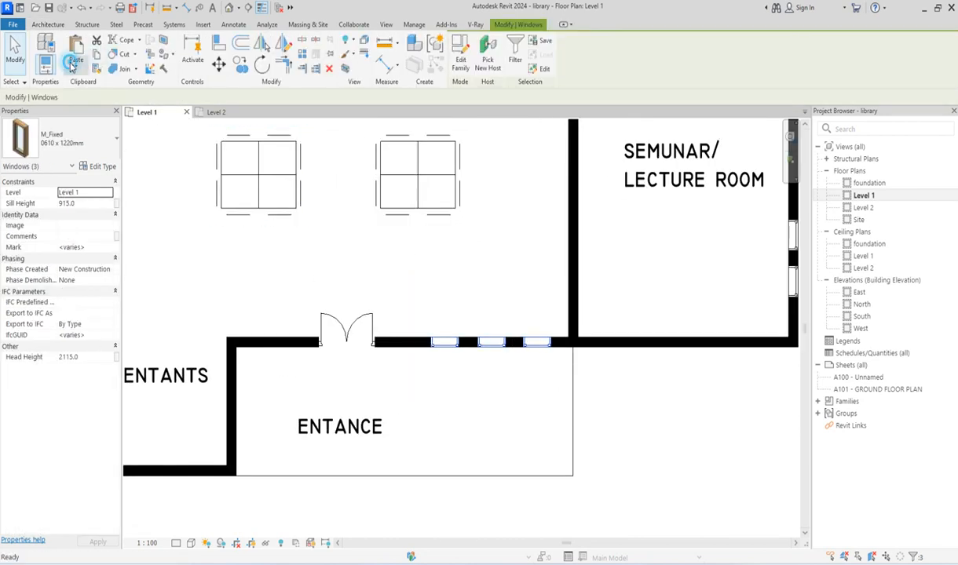
left_click(76, 69)
left_click(110, 107)
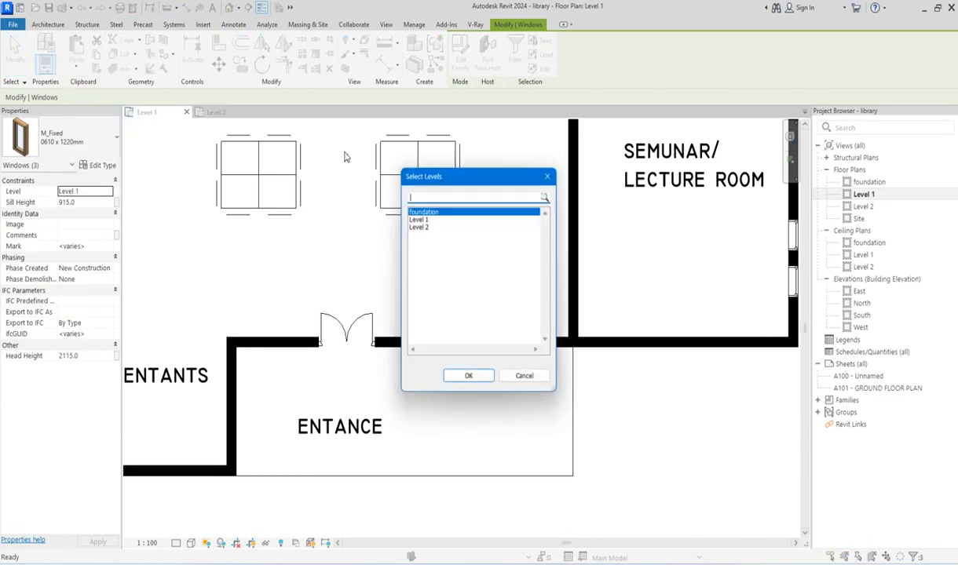
left_click(428, 227)
left_click(468, 376)
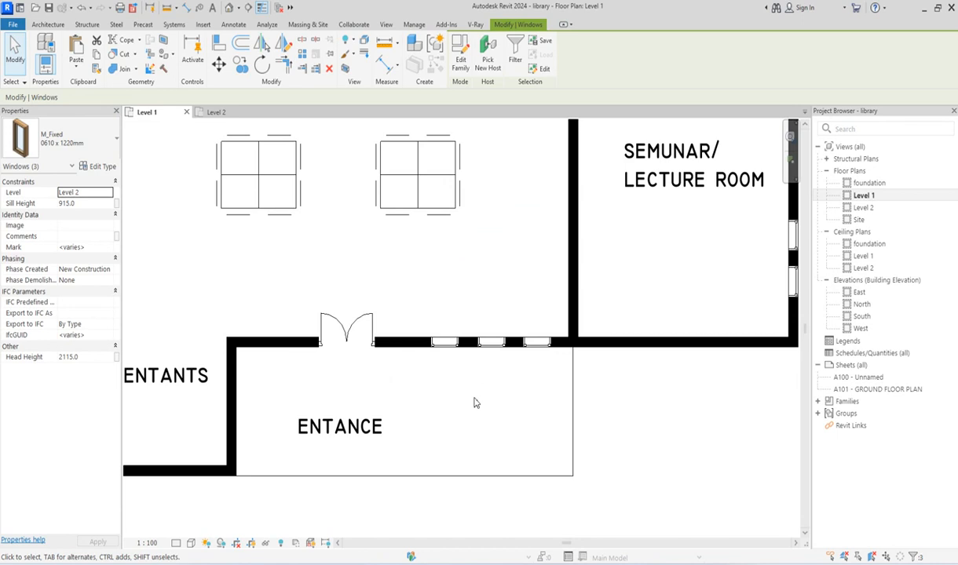
Start an architectural wall on Level 1 using the Curtain Wall type.
scroll(475, 402, "down", 5)
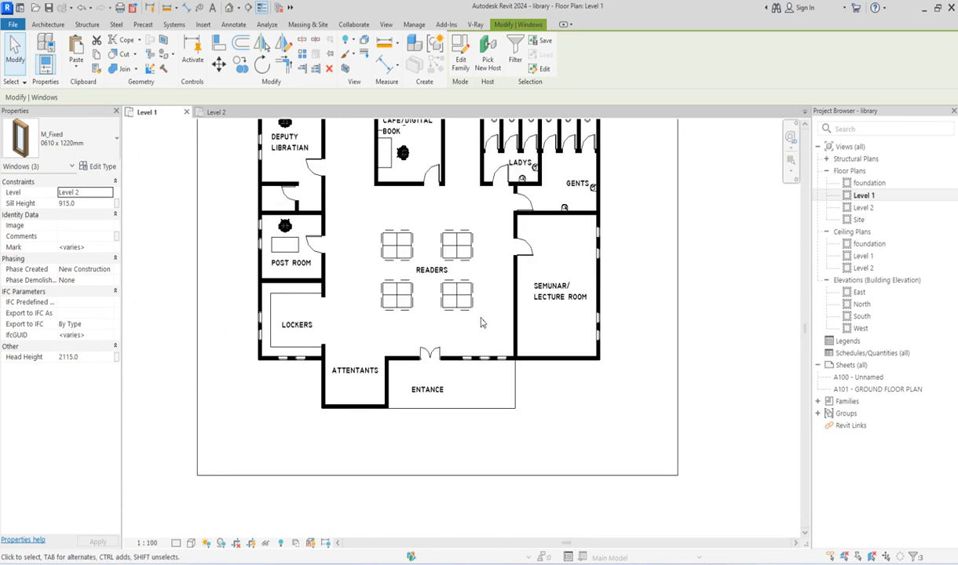
scroll(466, 258, "up", 2)
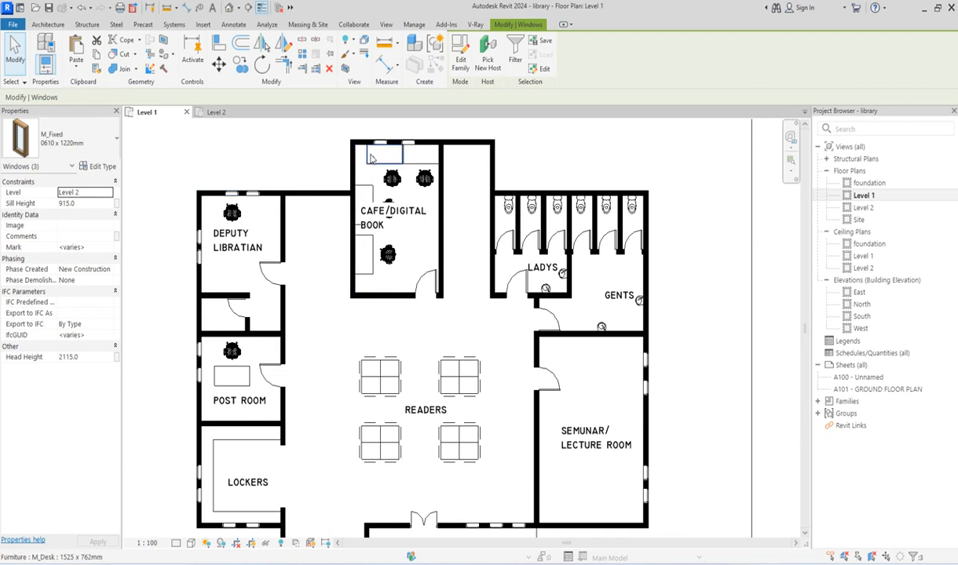
left_click(50, 24)
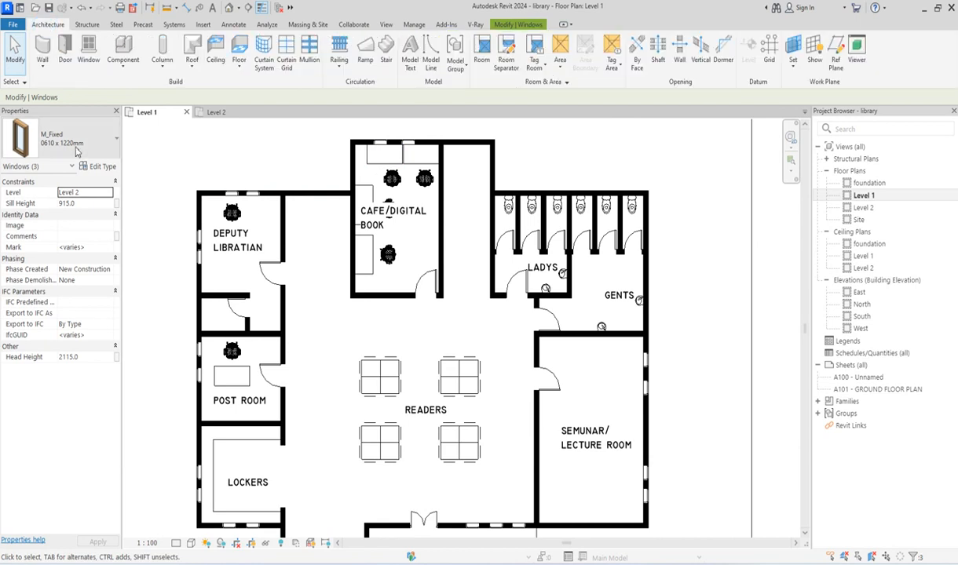
left_click(101, 148)
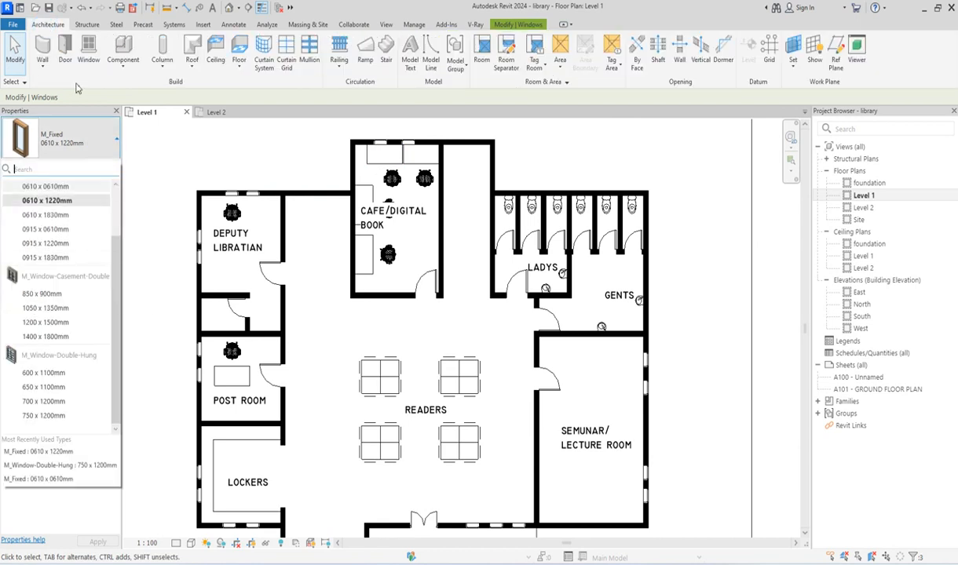
left_click(43, 62)
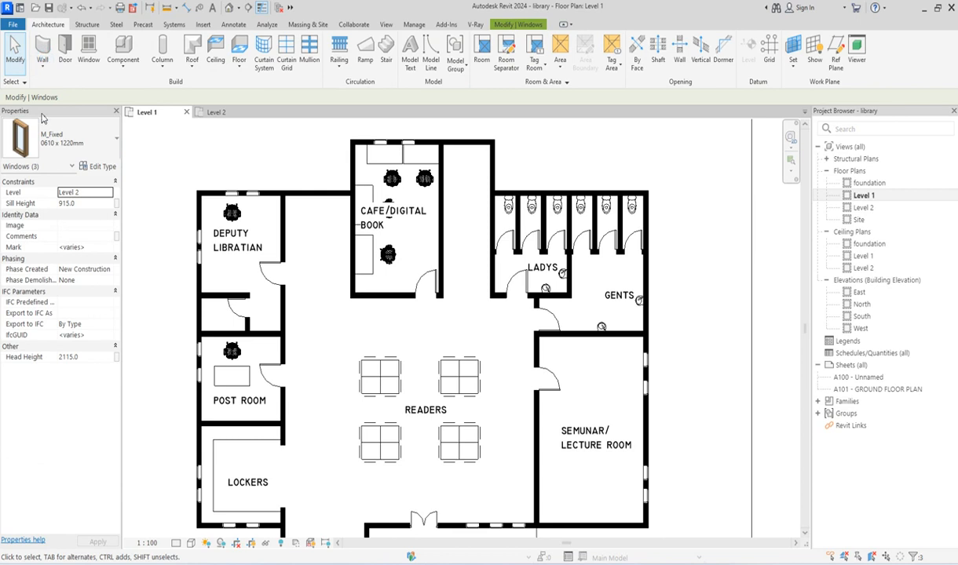
left_click(42, 69)
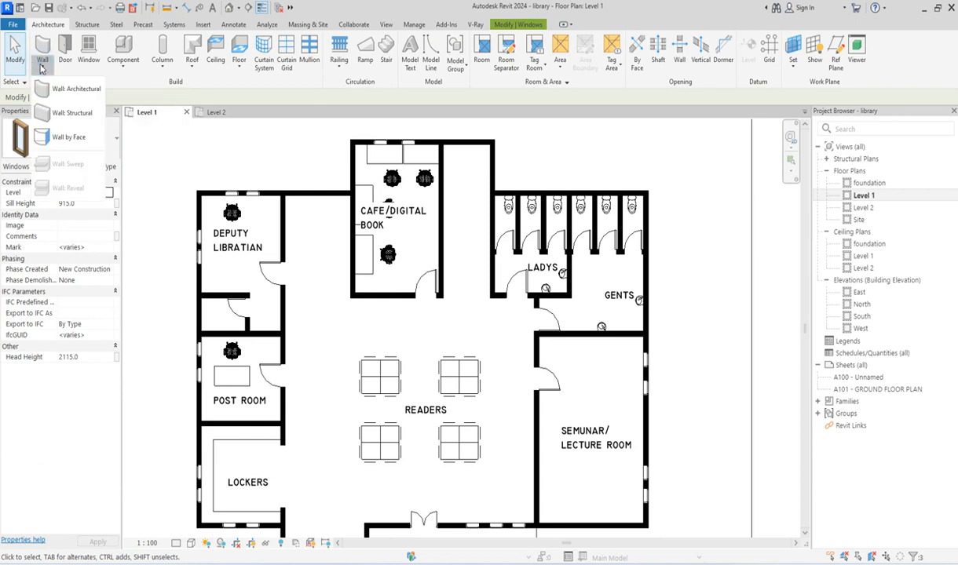
left_click(67, 92)
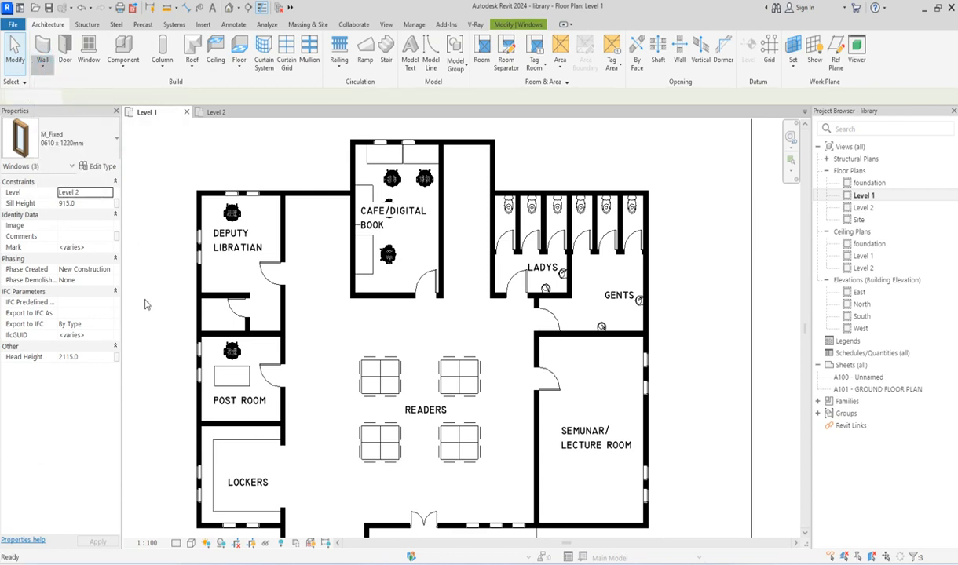
left_click(74, 129)
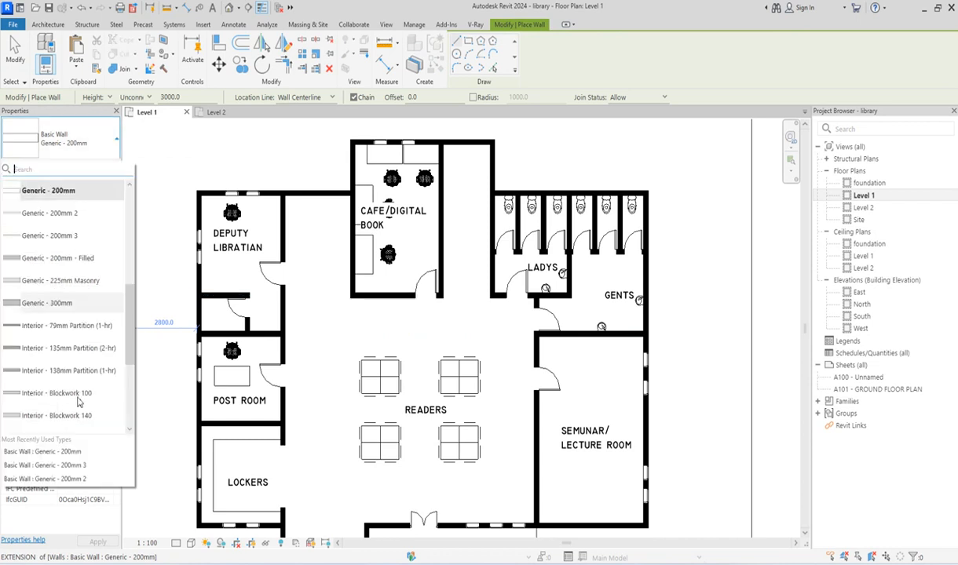
scroll(70, 361, "down", 1)
left_click_drag(128, 368, 140, 468)
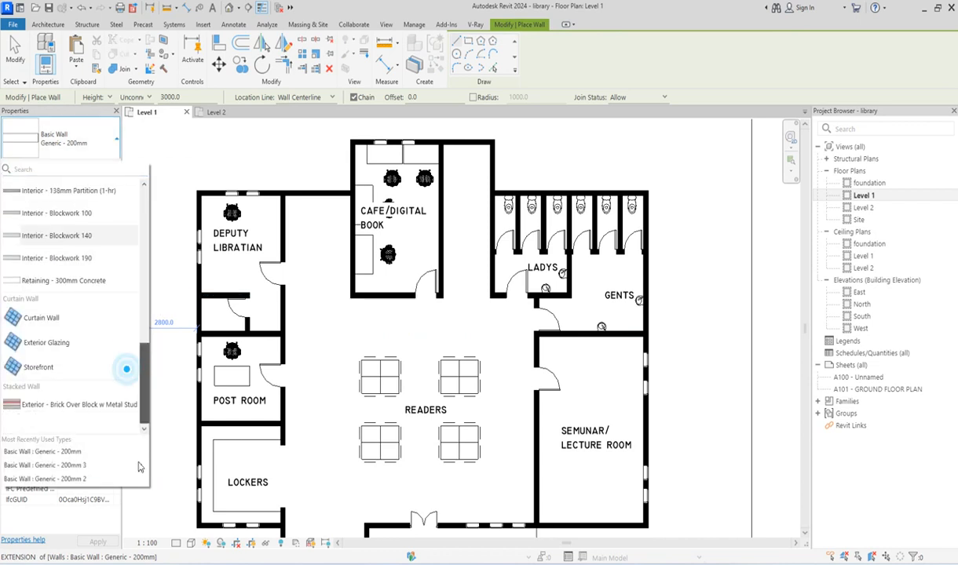
left_click(37, 327)
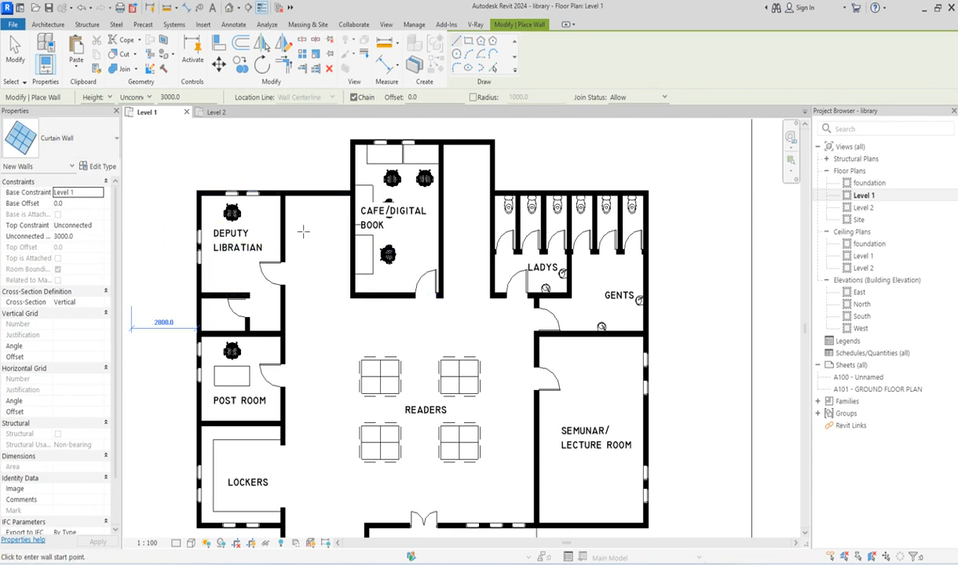
Set the new curtain wall's base offset to 1200 mm.
scroll(312, 202, "up", 2)
left_click(86, 235)
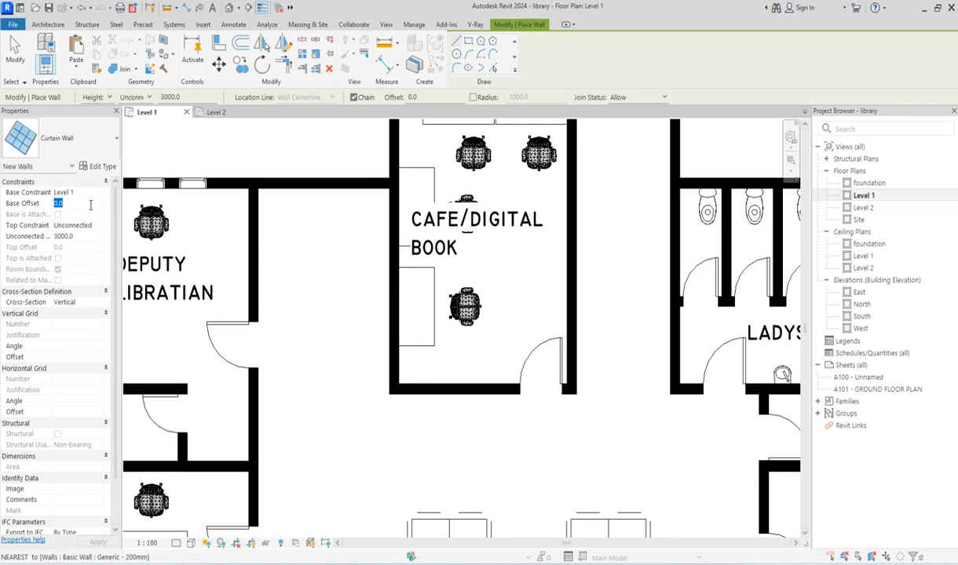
key("Return")
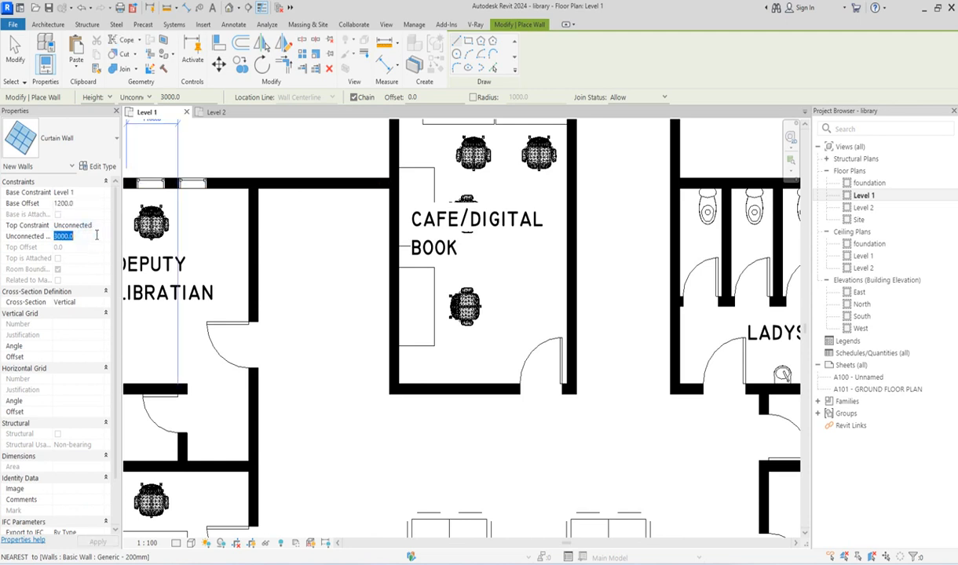
Draw a curtain wall about 1700 mm long along the north wall between the DEPUTY LIBRATIAN and CAFE/DIGITAL BOOK rooms, and end wall placement.
left_click(281, 182)
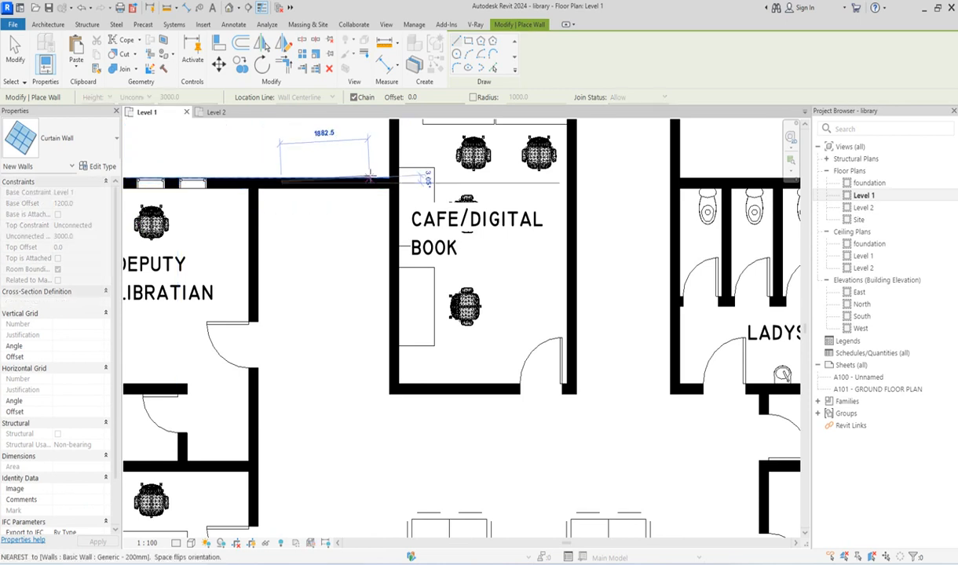
left_click(362, 183)
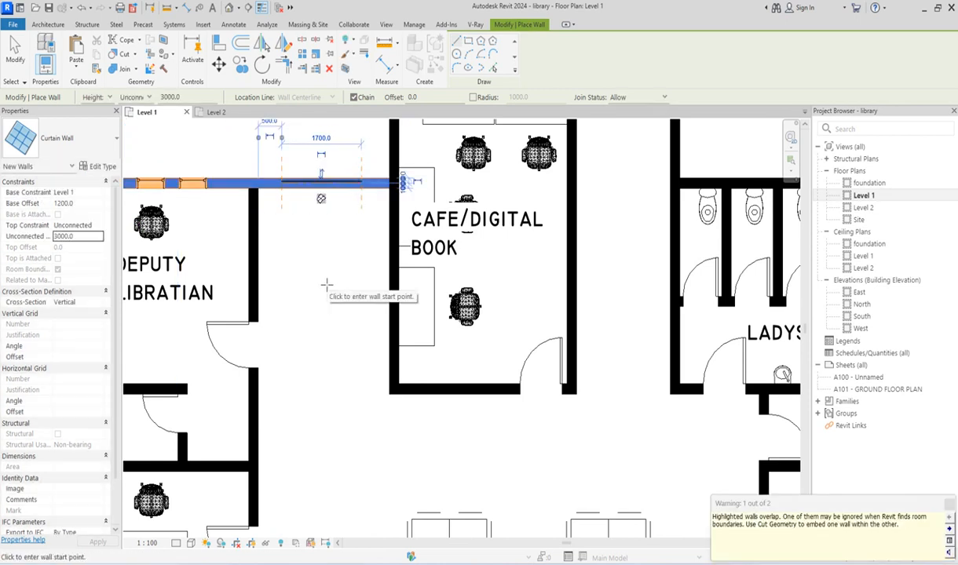
right_click(325, 275)
left_click(355, 279)
scroll(306, 232, "up", 3)
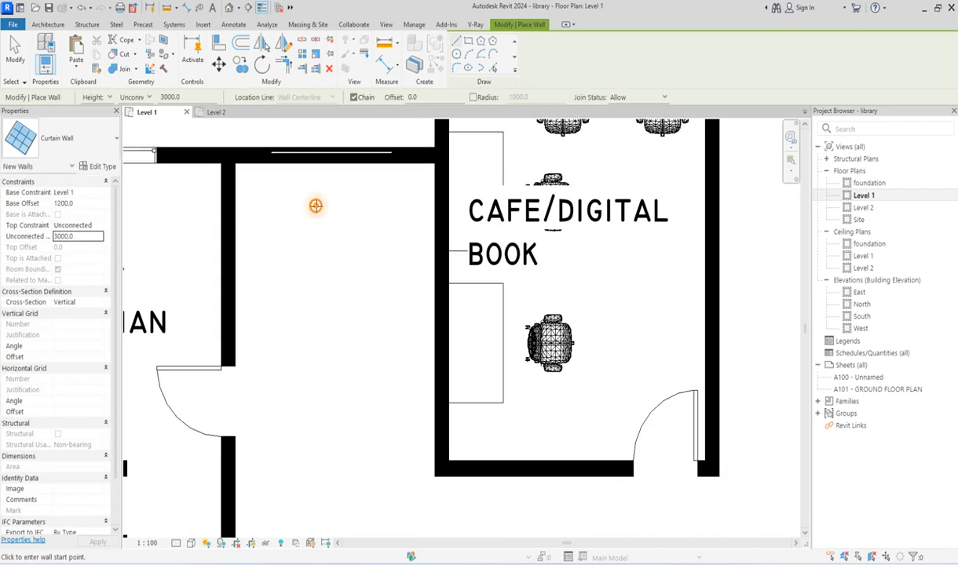
right_click(317, 209)
left_click(340, 207)
Enable Automatically Embed in the Curtain Wall type so that the new curtain wall cuts its host wall.
left_click(295, 154)
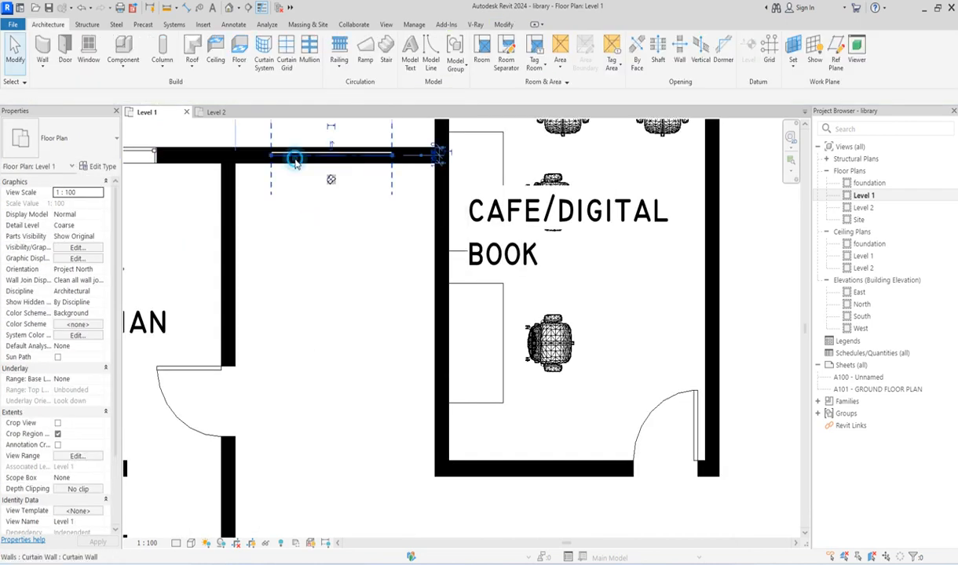
left_click(102, 166)
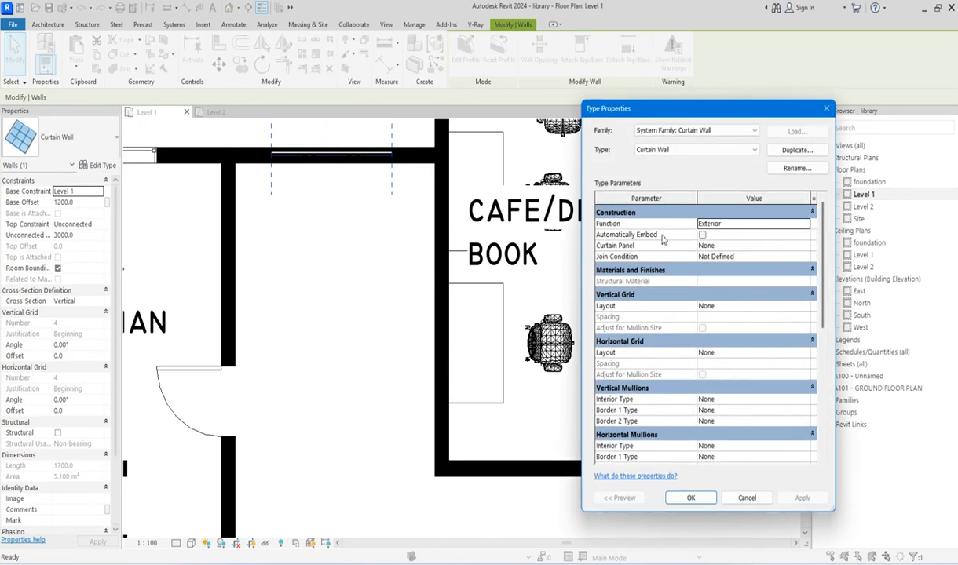
left_click(702, 234)
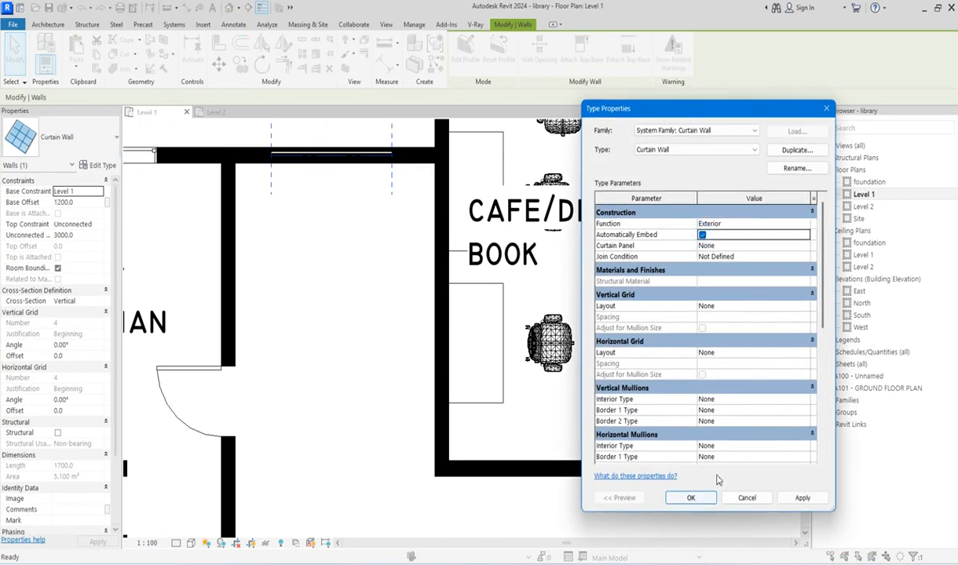
left_click(691, 498)
left_click(272, 280)
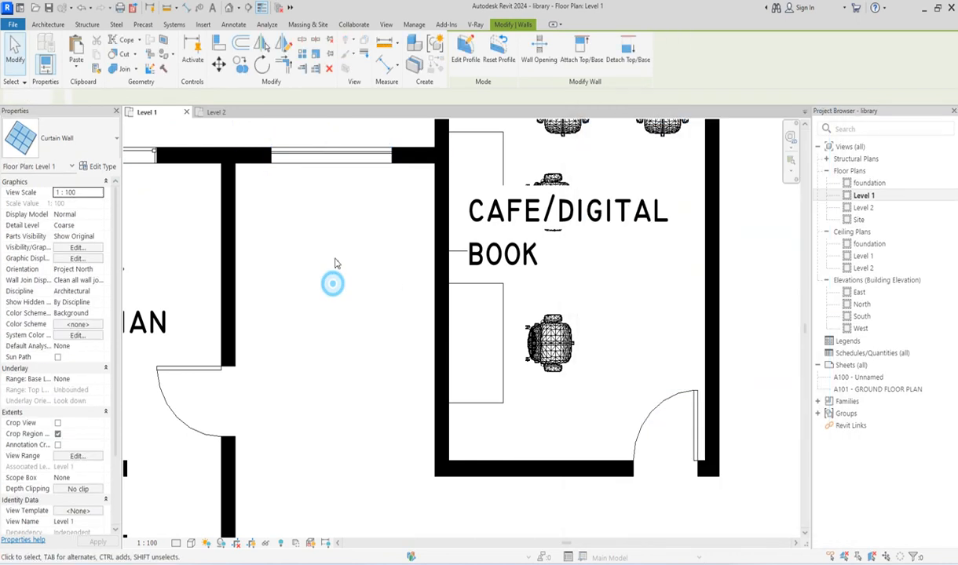
Set the vertical grid layout of the north wall's curtain wall type to Fixed Distance and apply it.
scroll(350, 207, "down", 3)
left_click(356, 199)
left_click(342, 272)
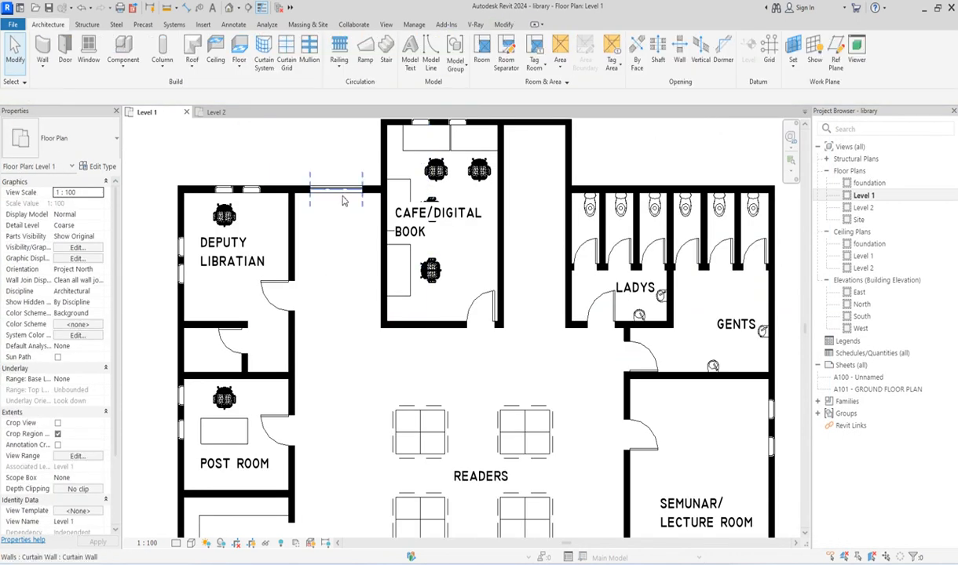
left_click(344, 193)
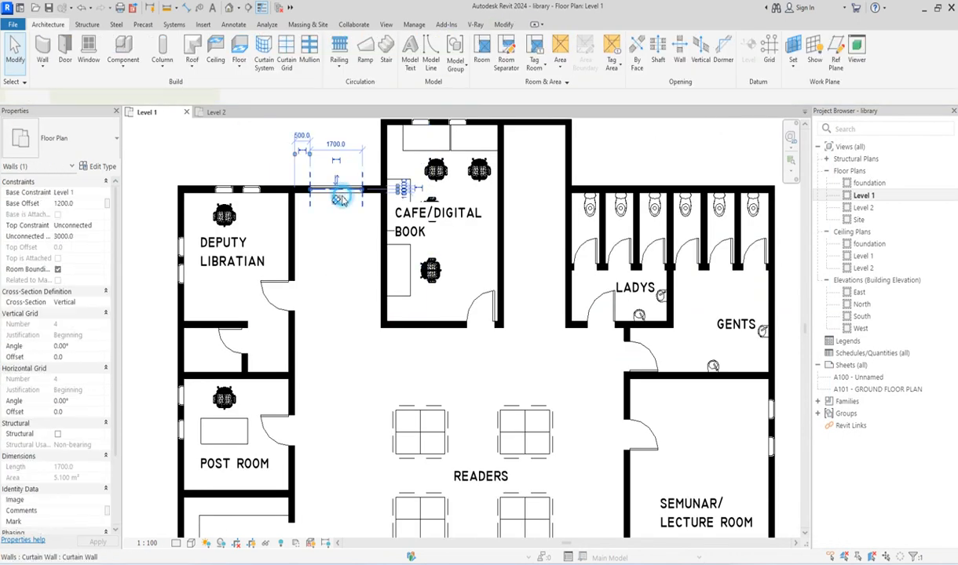
left_click(100, 166)
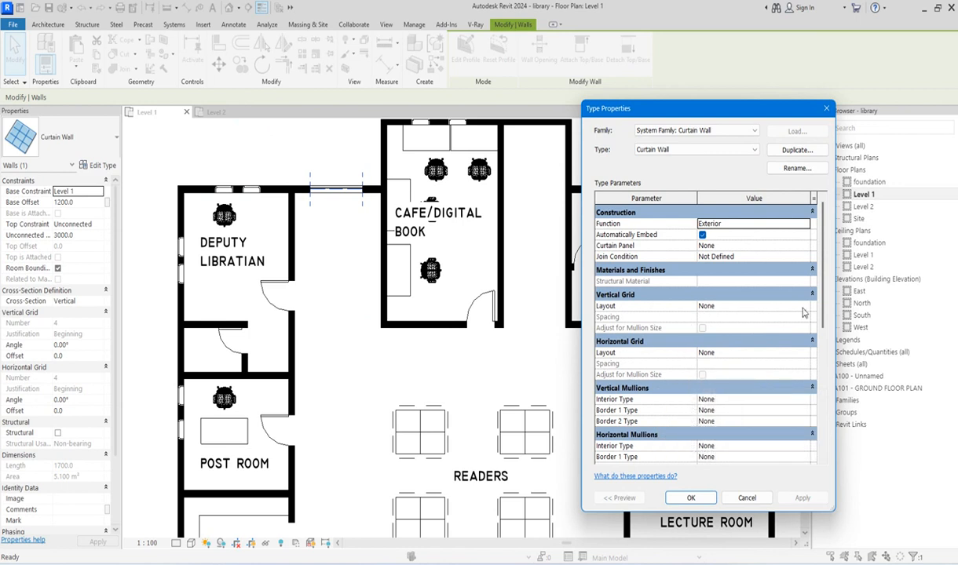
left_click(806, 309)
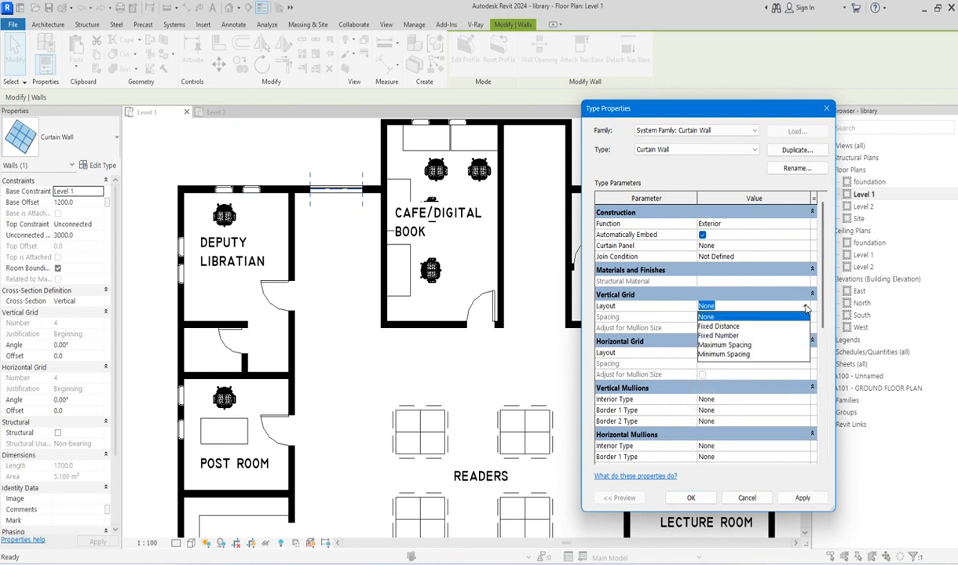
left_click(730, 327)
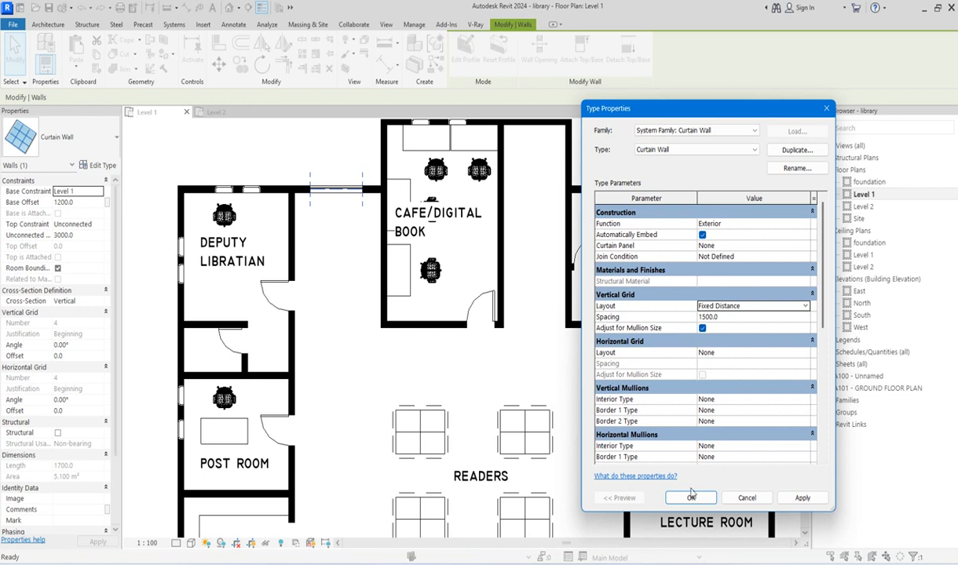
left_click(797, 498)
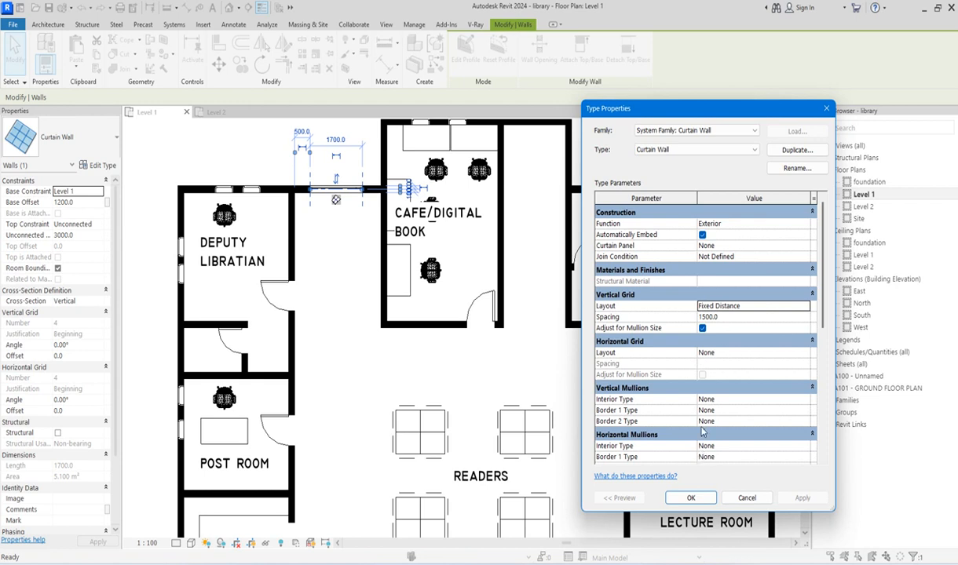
Set the interior type of the vertical mullions to Rectangular Mullion : 30mm Square and confirm the type properties.
scroll(686, 369, "down", 1)
scroll(682, 411, "down", 1)
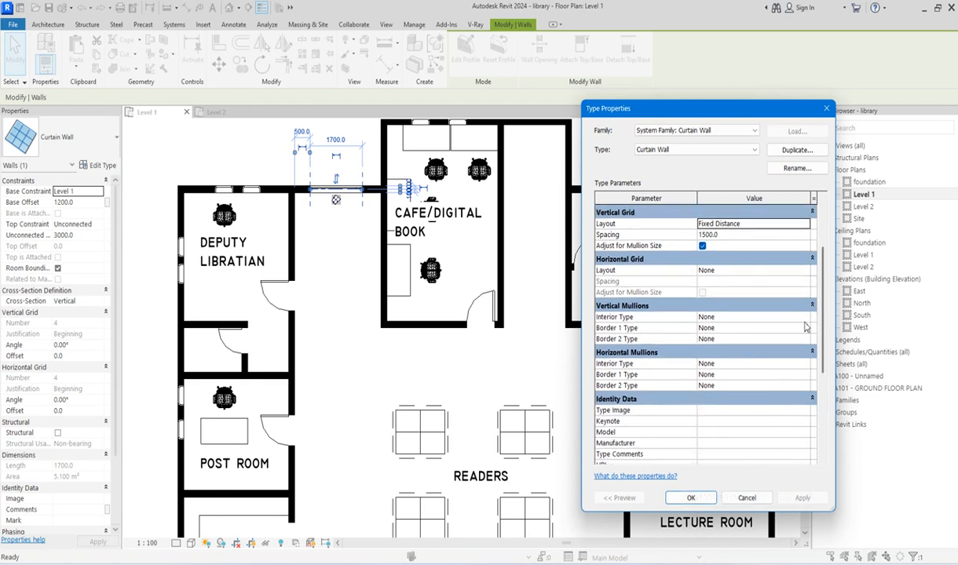
left_click(806, 319)
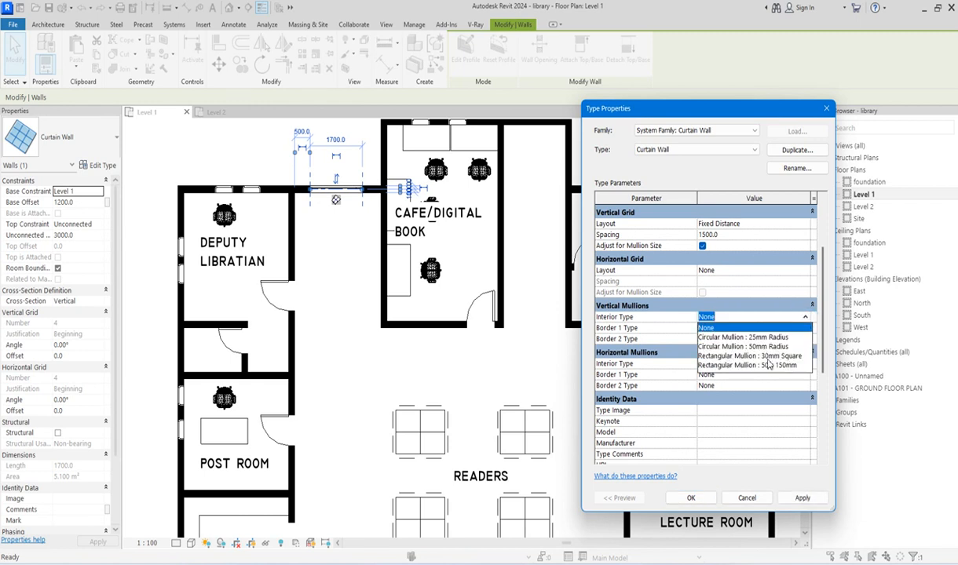
left_click(741, 355)
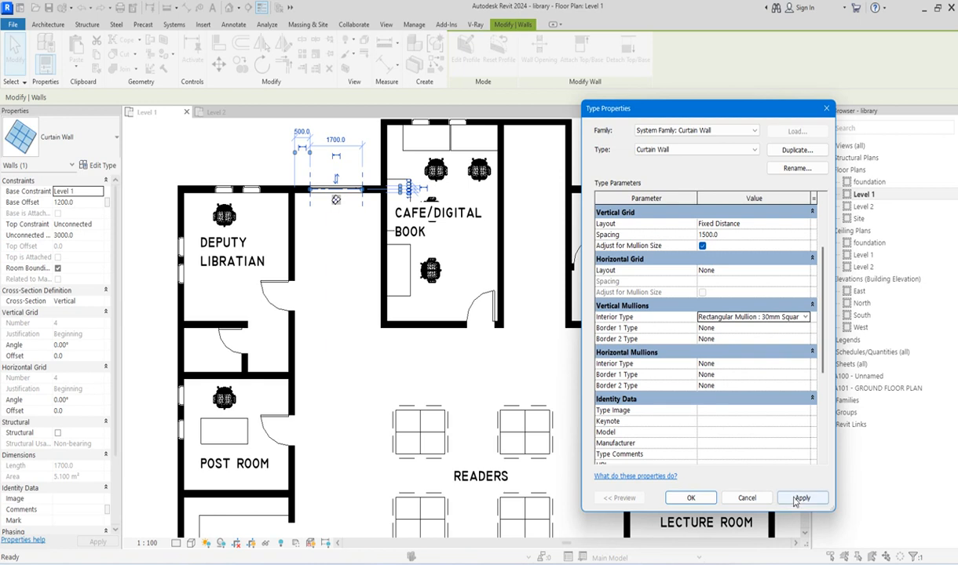
left_click(799, 498)
left_click(689, 498)
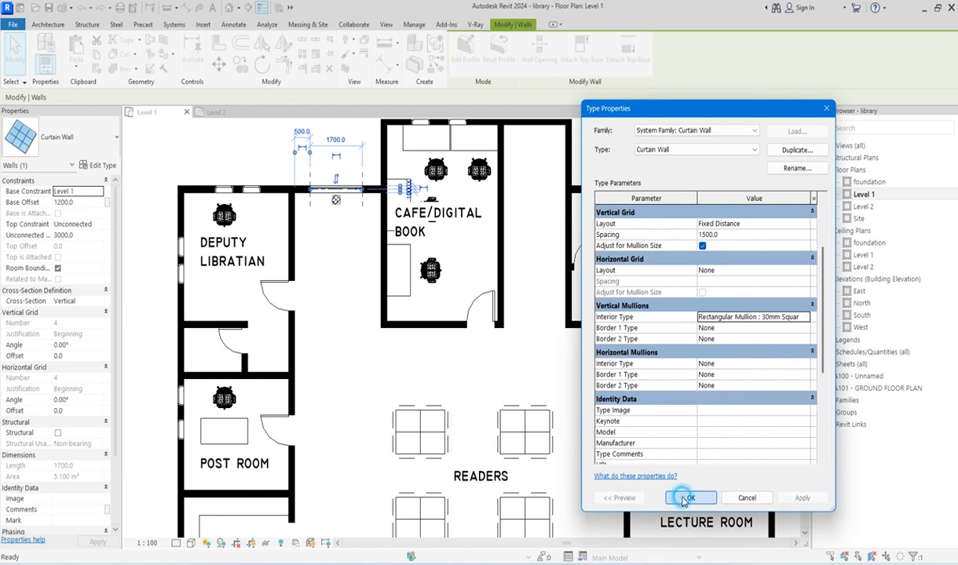
Examine the position of the vertical grid line and mullion in the curtain wall on the Level 1 plan.
scroll(349, 263, "up", 3)
scroll(357, 285, "down", 3)
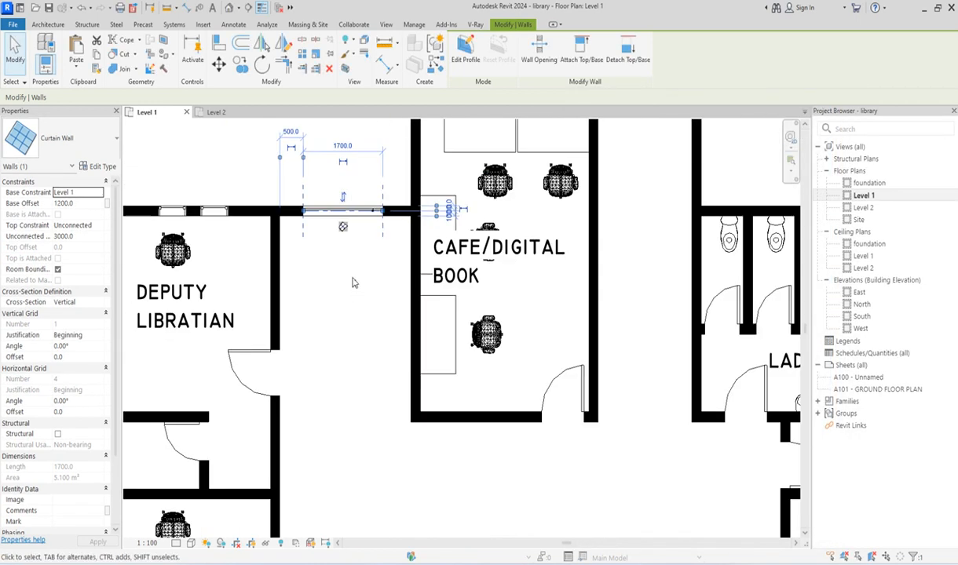
left_click(330, 288)
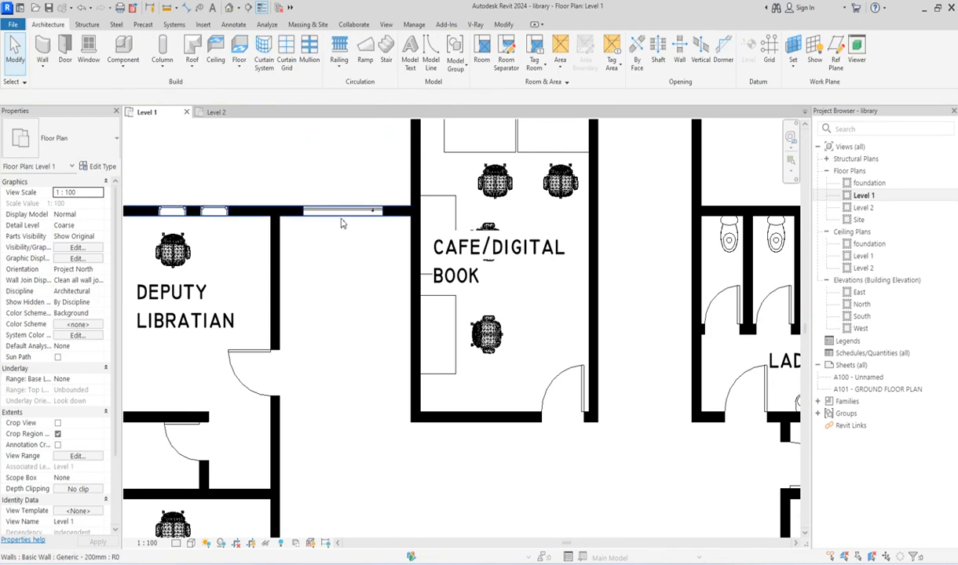
scroll(374, 212, "up", 5)
scroll(379, 217, "up", 2)
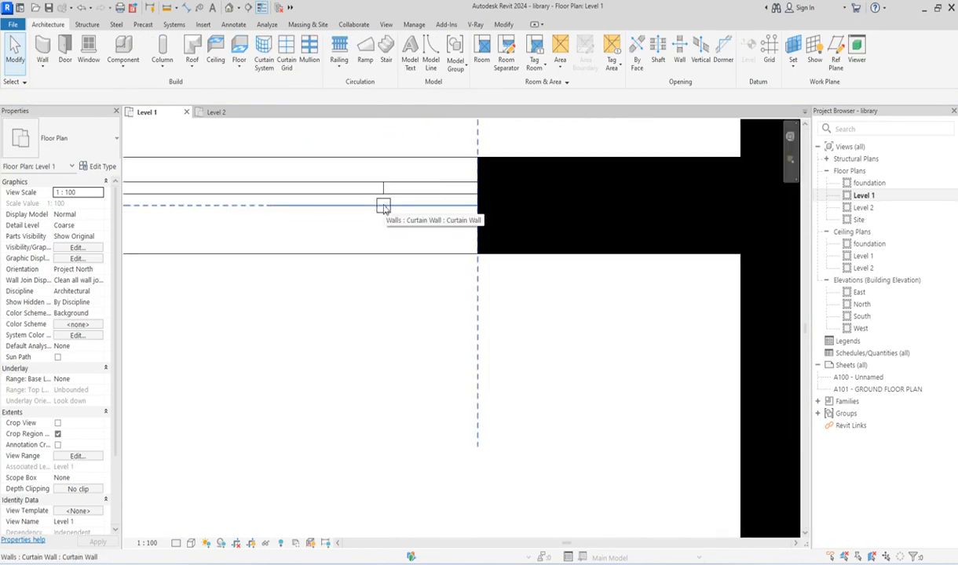
left_click(380, 231)
scroll(411, 287, "down", 4)
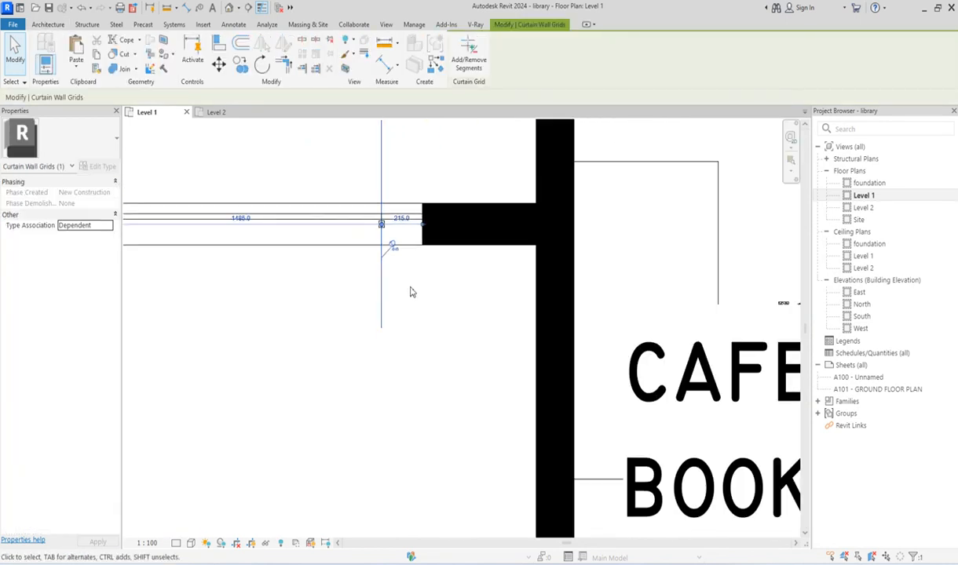
left_click(408, 316)
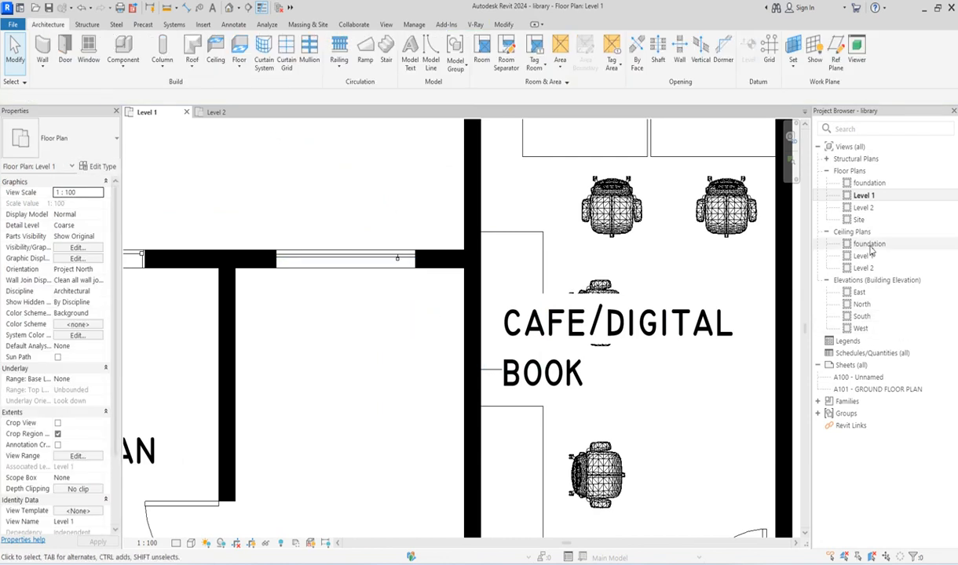
Open the North elevation and select the curtain wall there.
double_click(861, 305)
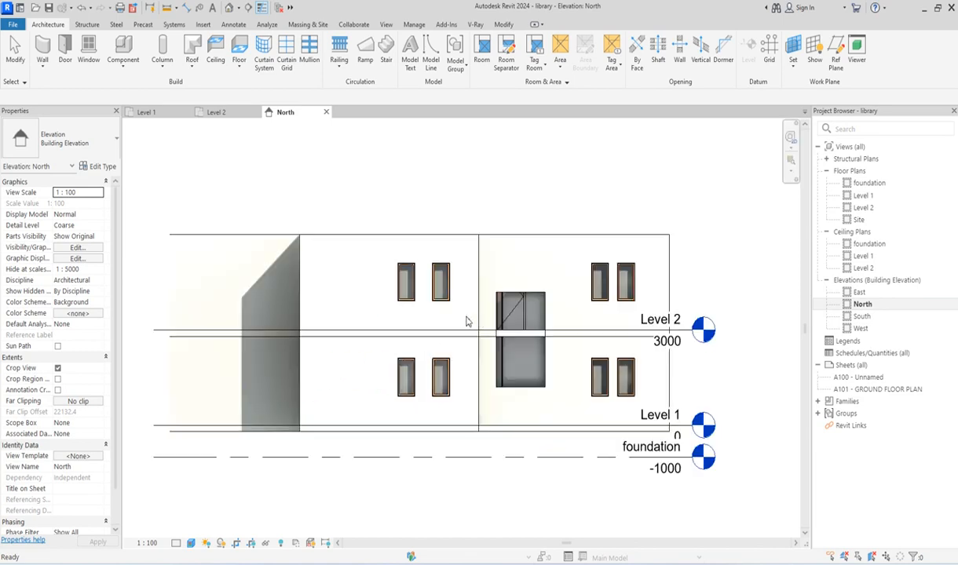
scroll(488, 304, "up", 3)
scroll(517, 298, "up", 1)
left_click(512, 297)
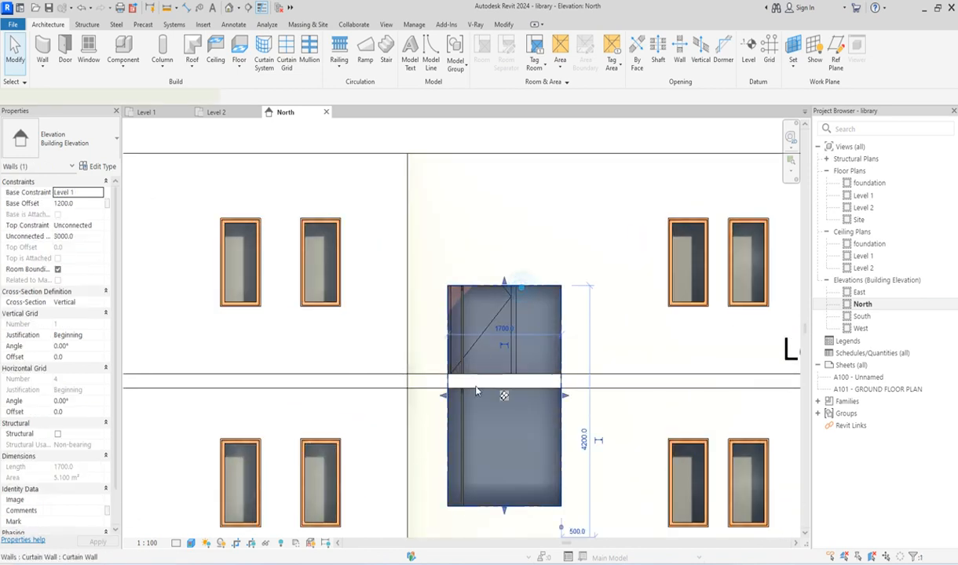
scroll(462, 413, "up", 2)
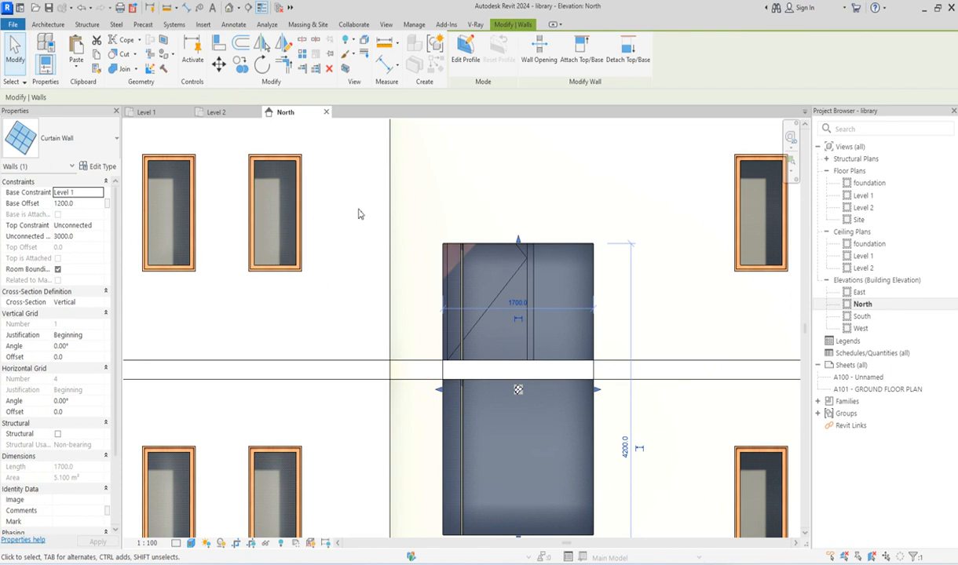
Turn off Adjust for Mullion Size for the curtain wall type's vertical grid and apply the change.
left_click(98, 166)
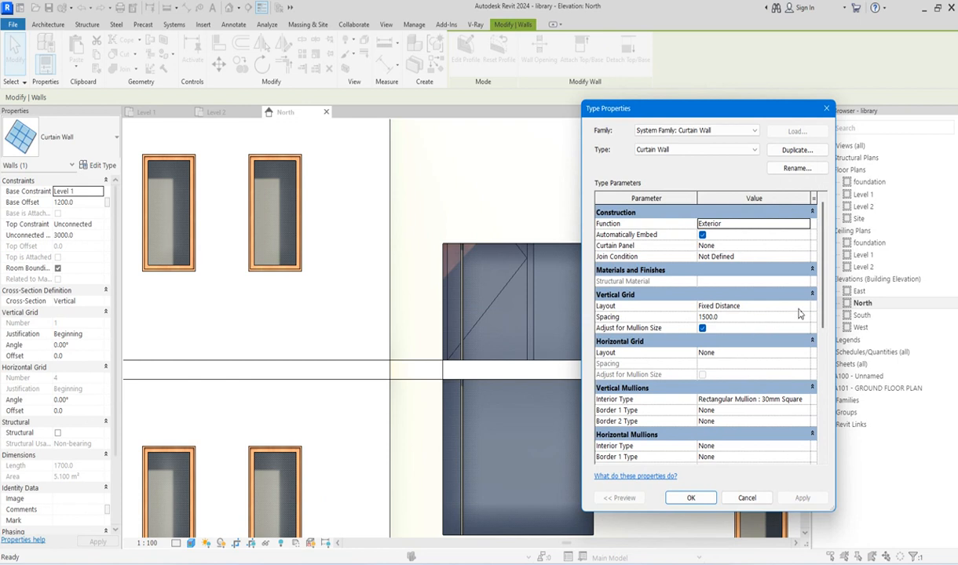
left_click(803, 307)
left_click(805, 307)
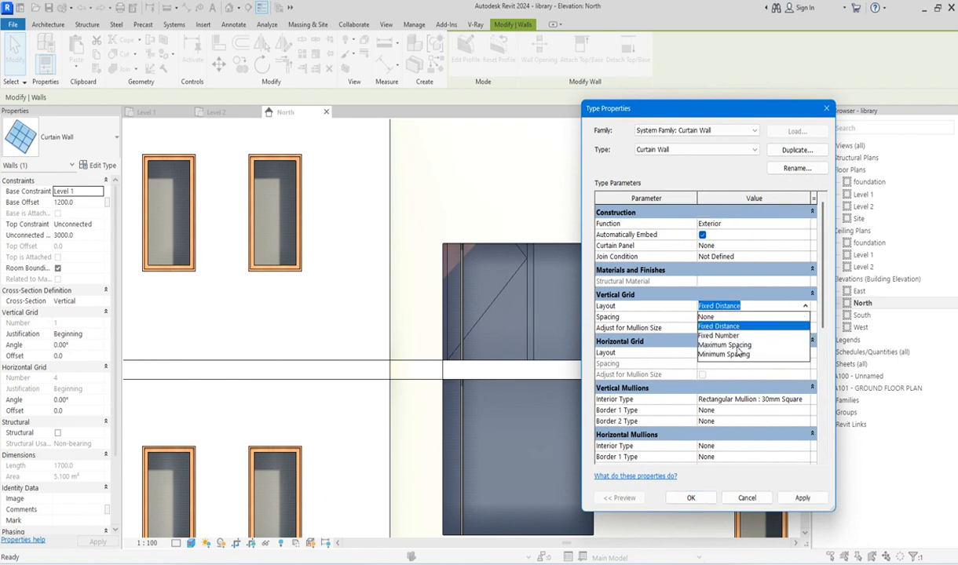
key("Return")
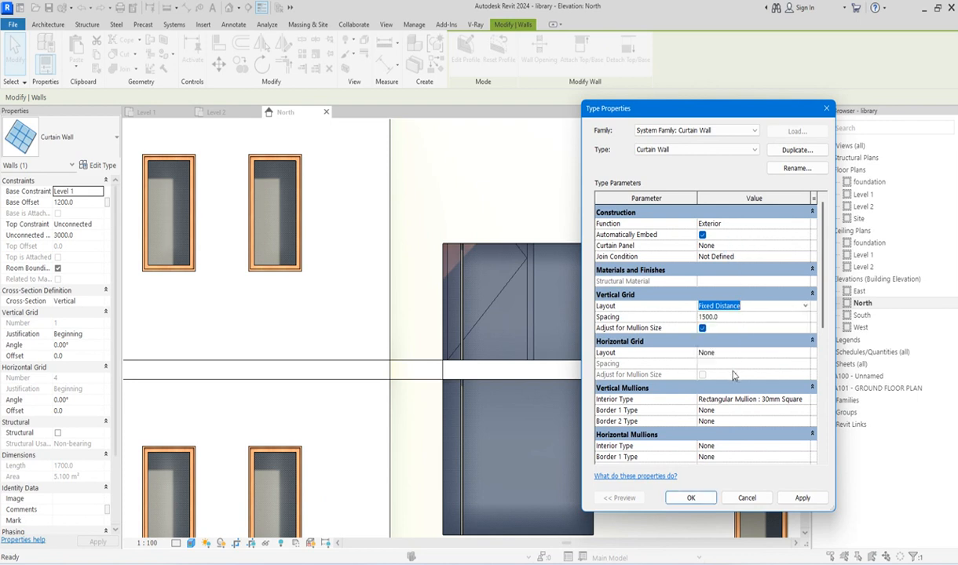
scroll(716, 375, "down", 2)
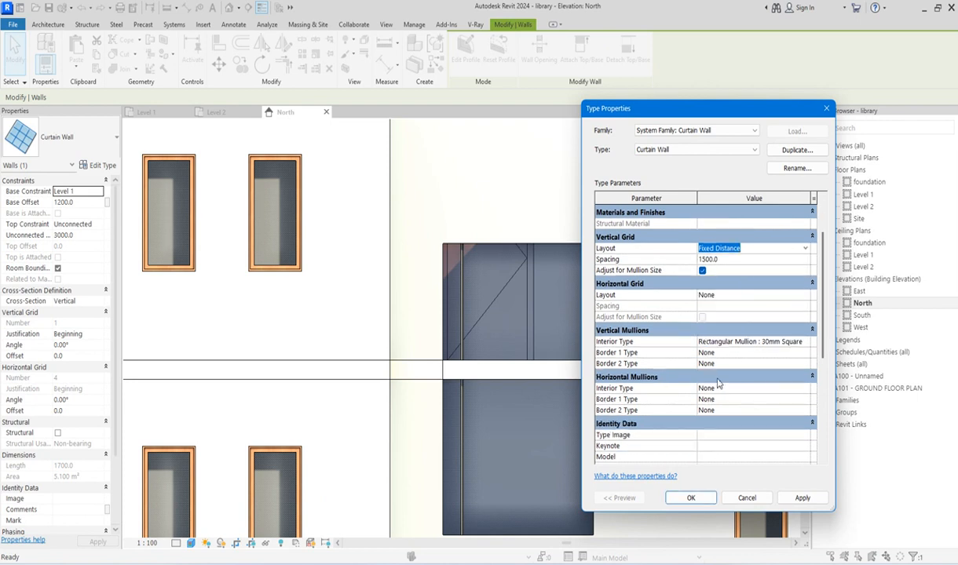
scroll(716, 324, "up", 2)
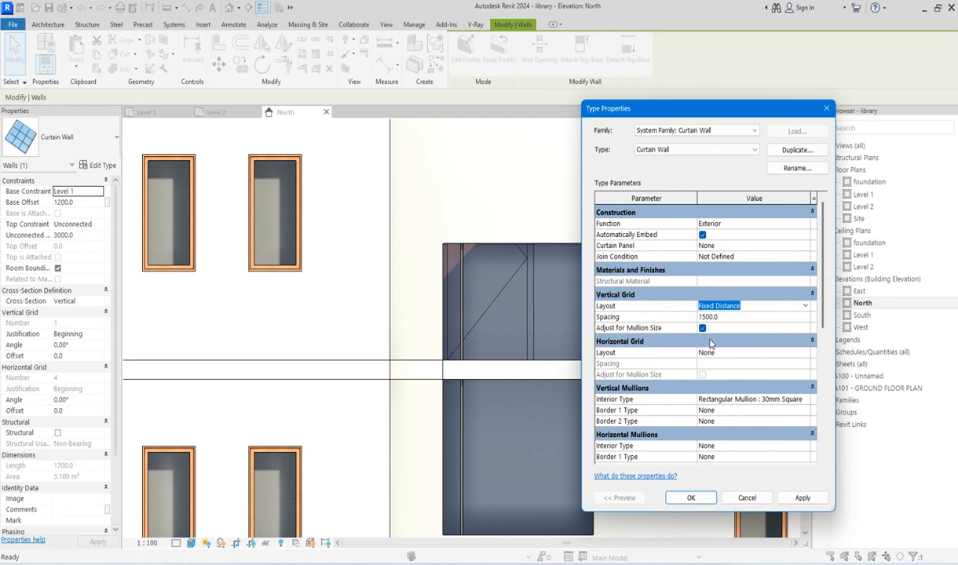
left_click(702, 328)
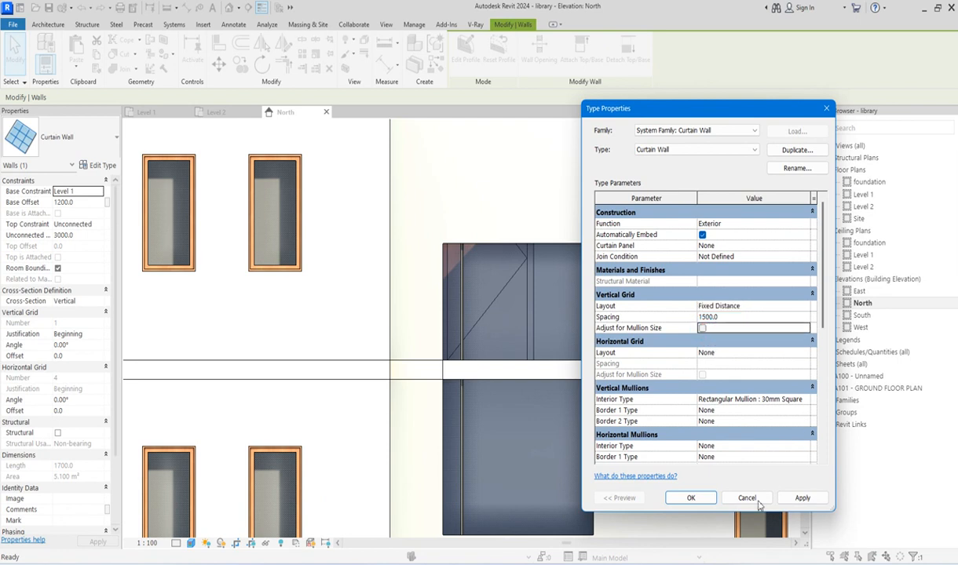
left_click(801, 497)
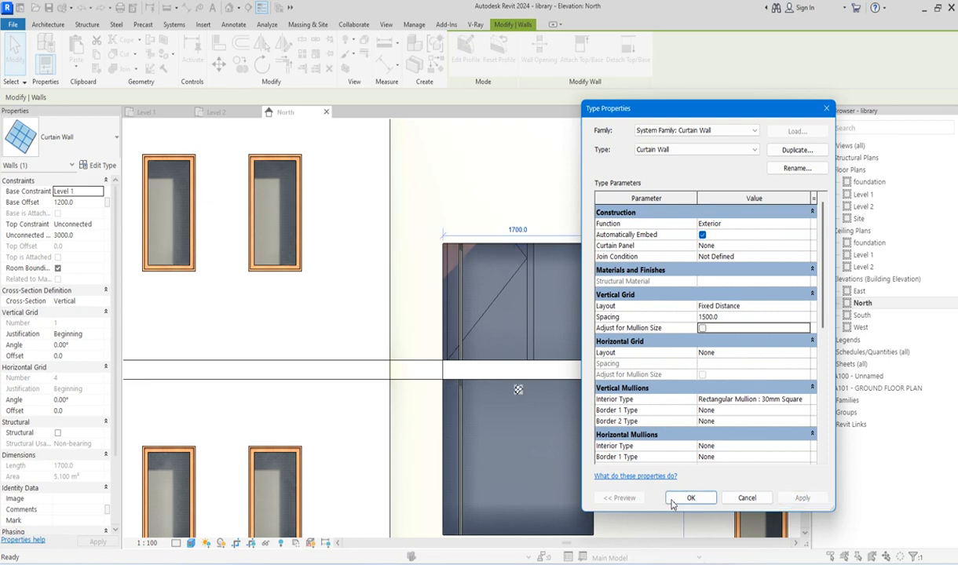
Try a vertical grid spacing of 900 mm and another trial spacing on the curtain wall type.
left_click(731, 318)
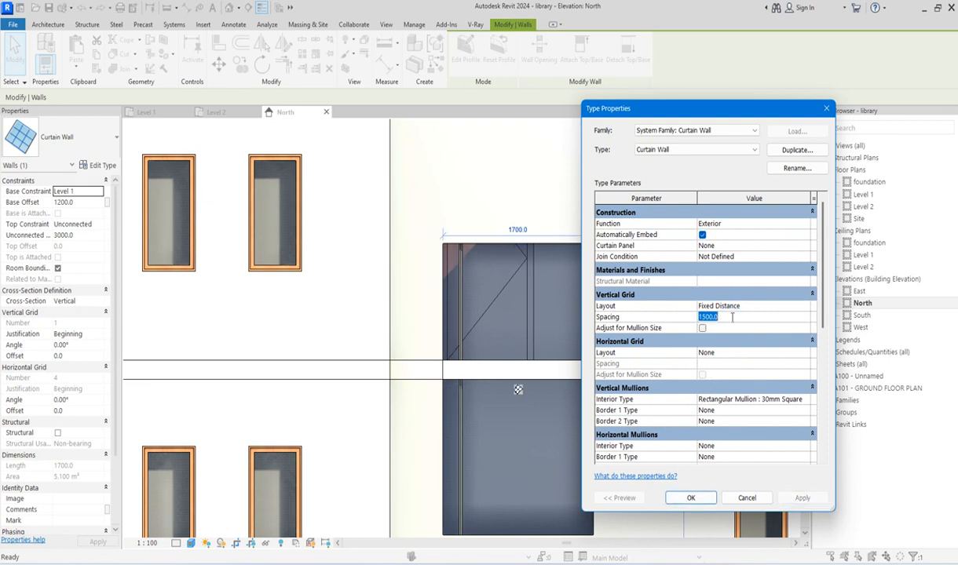
type("900")
left_click(800, 498)
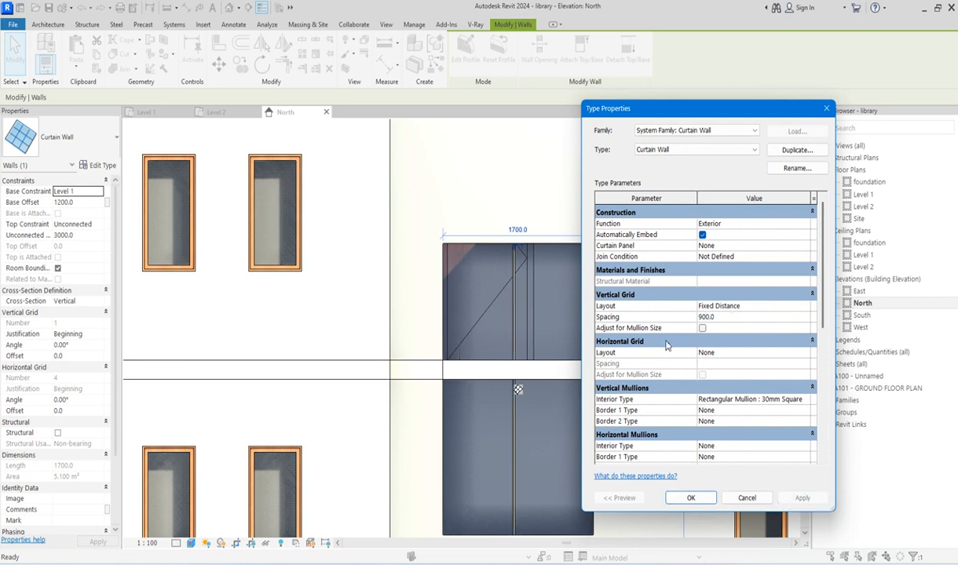
left_click(725, 319)
left_click(794, 499)
Set the curtain wall type's vertical grid spacing to 600 mm, apply it and confirm the type properties.
left_click(721, 317)
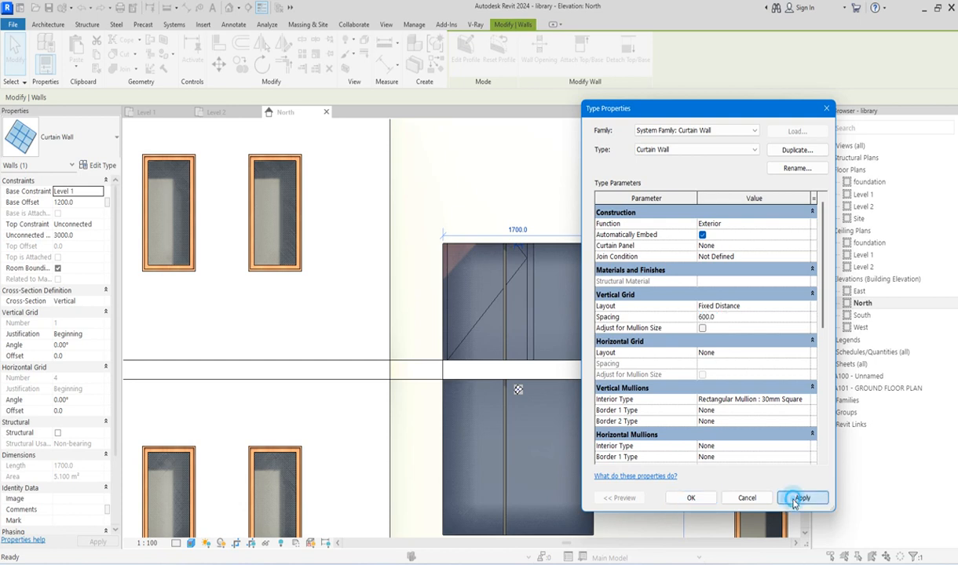
left_click(797, 498)
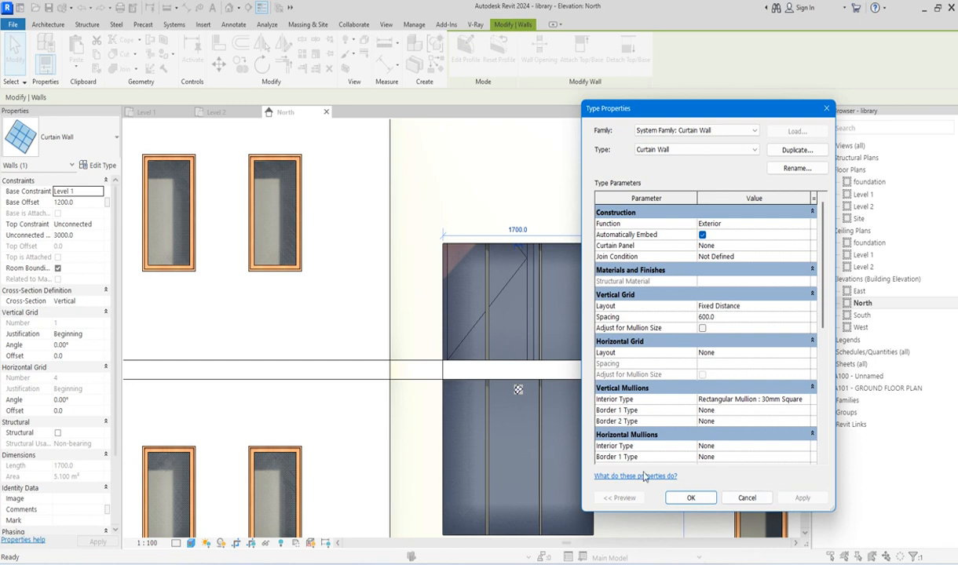
left_click(688, 499)
scroll(548, 305, "down", 4)
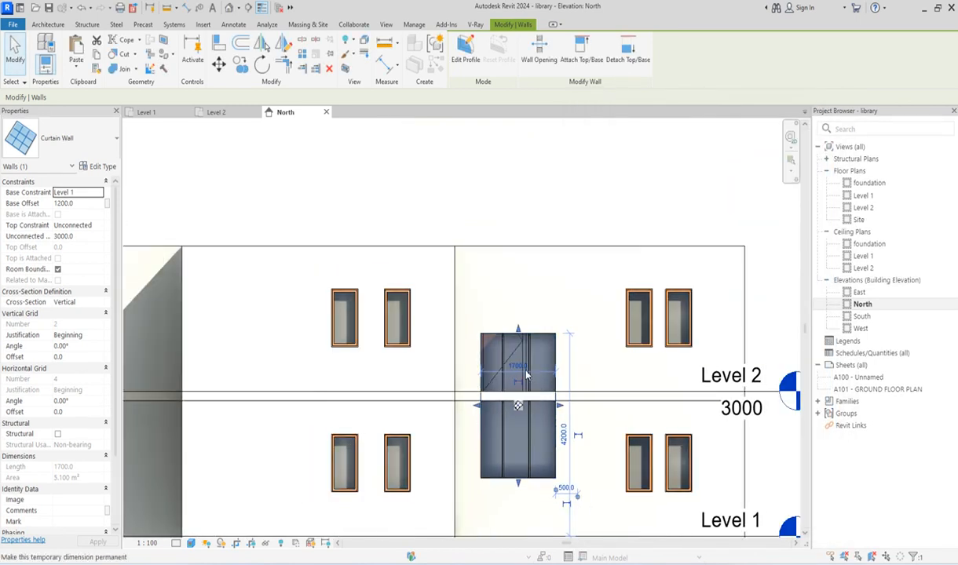
key("Escape")
Stretch the curtain wall's top edge up to about 5300 mm above Level 1 in the North elevation.
left_click(514, 398)
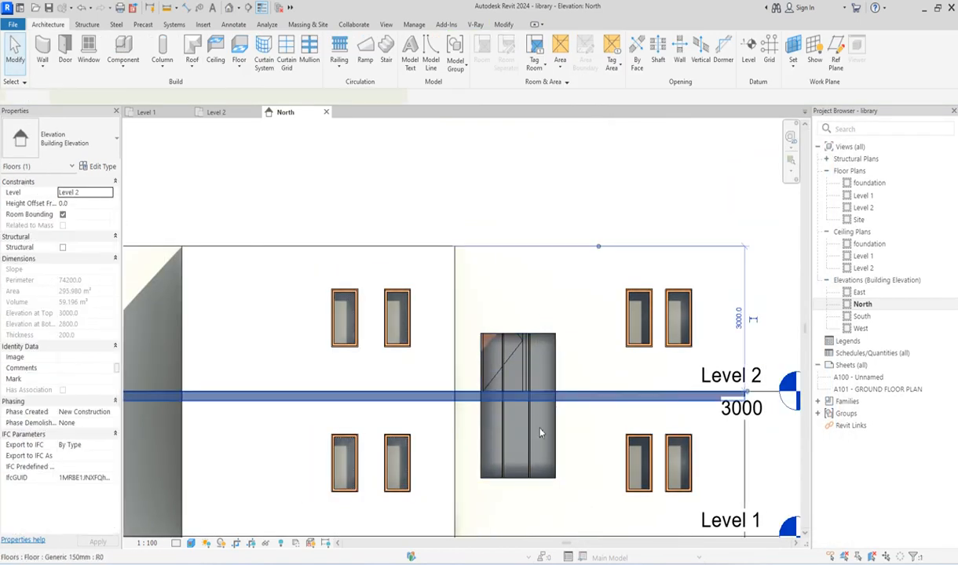
left_click(521, 333)
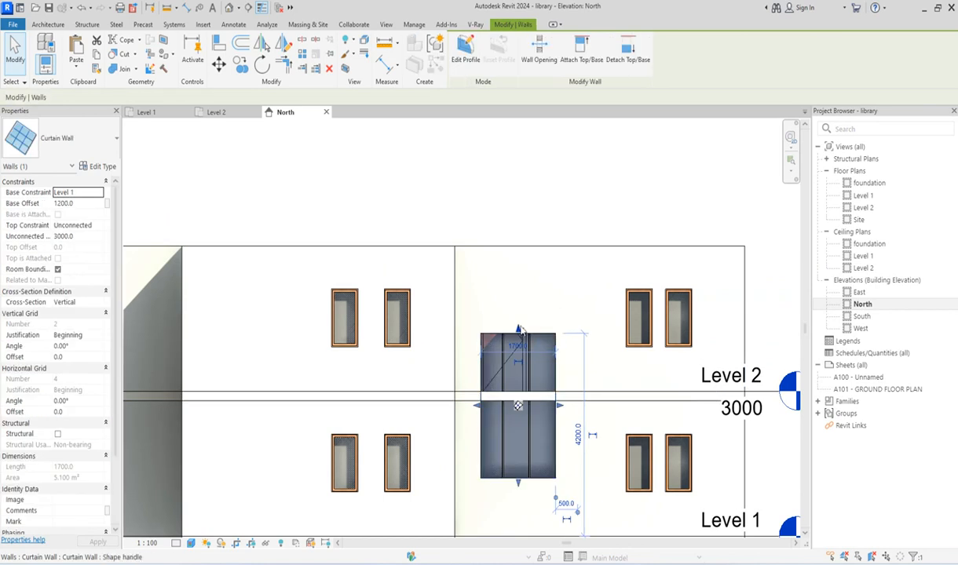
left_click_drag(518, 330, 518, 278)
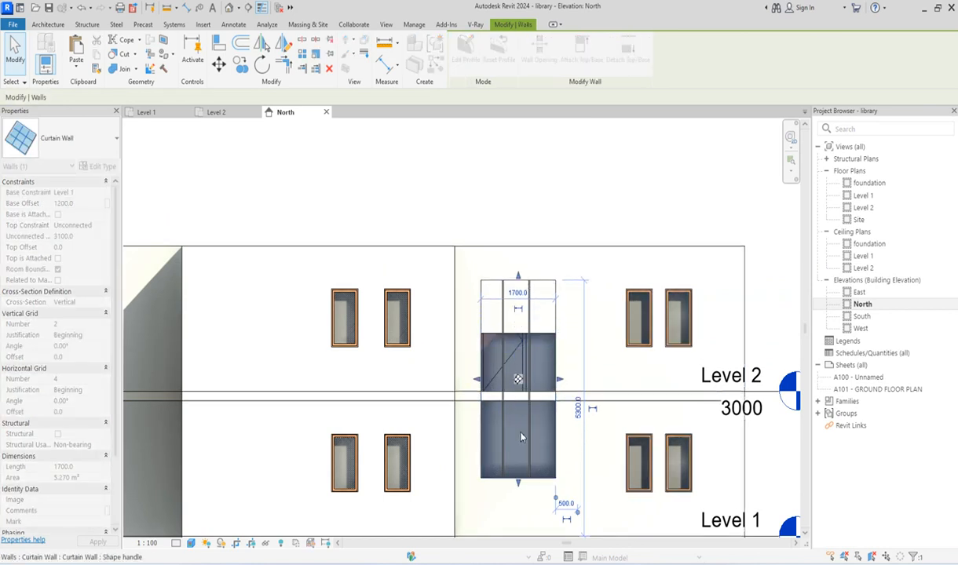
scroll(516, 453, "down", 1)
key("Escape")
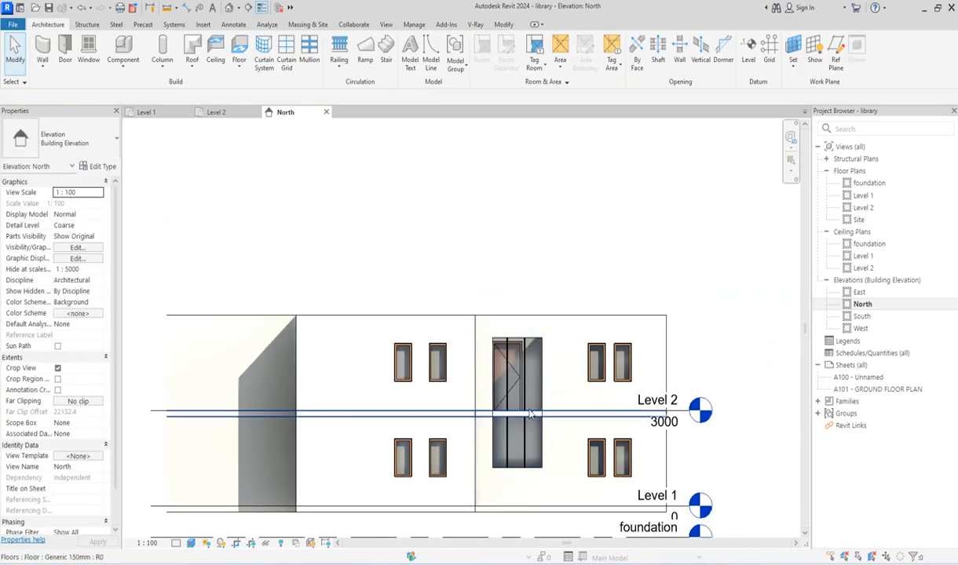
Edit the Level 2 floor's boundary in the Level 2 plan, drawing lines that recess it around the north curtain wall opening.
scroll(540, 409, "up", 1)
left_click(541, 414)
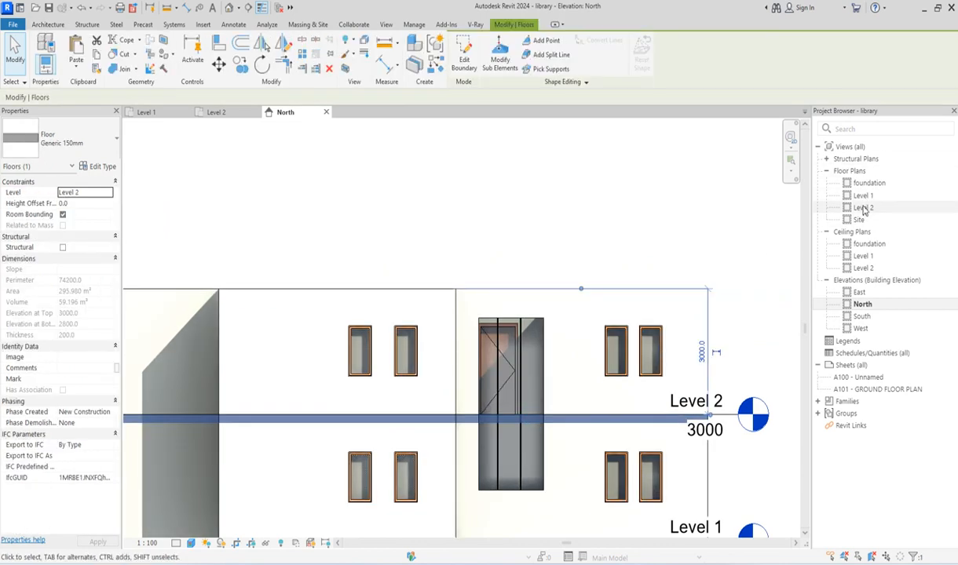
double_click(864, 208)
left_click(465, 61)
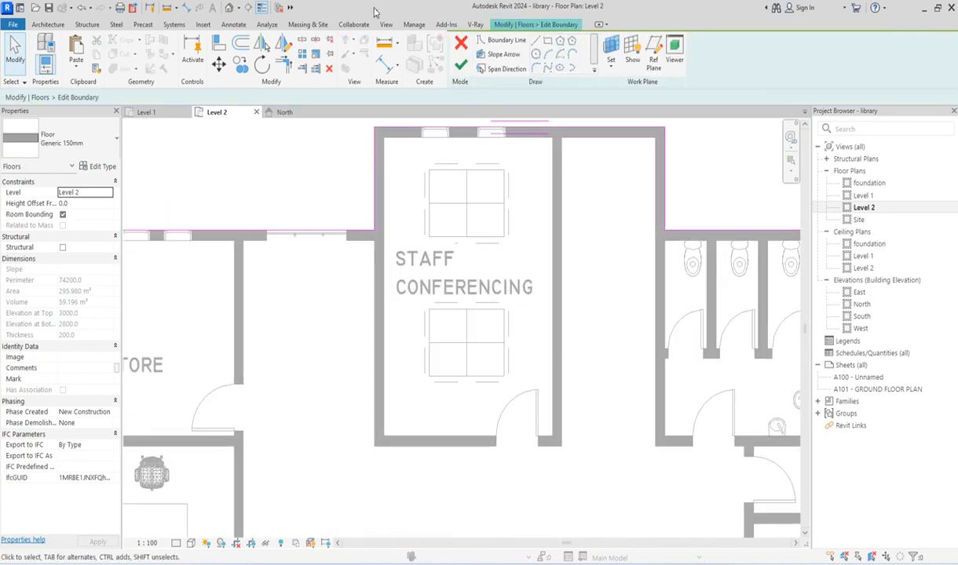
left_click(537, 41)
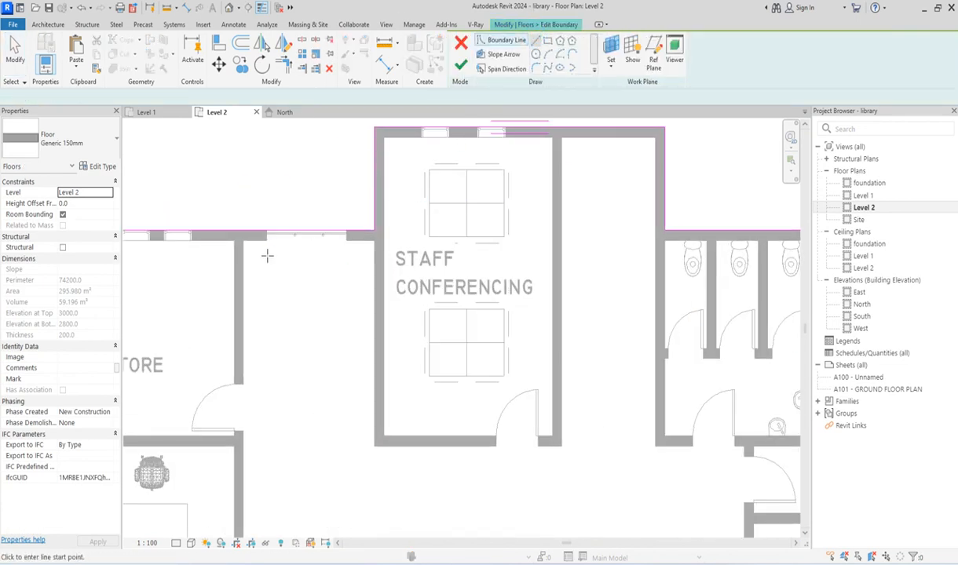
scroll(267, 234, "up", 5)
left_click(264, 211)
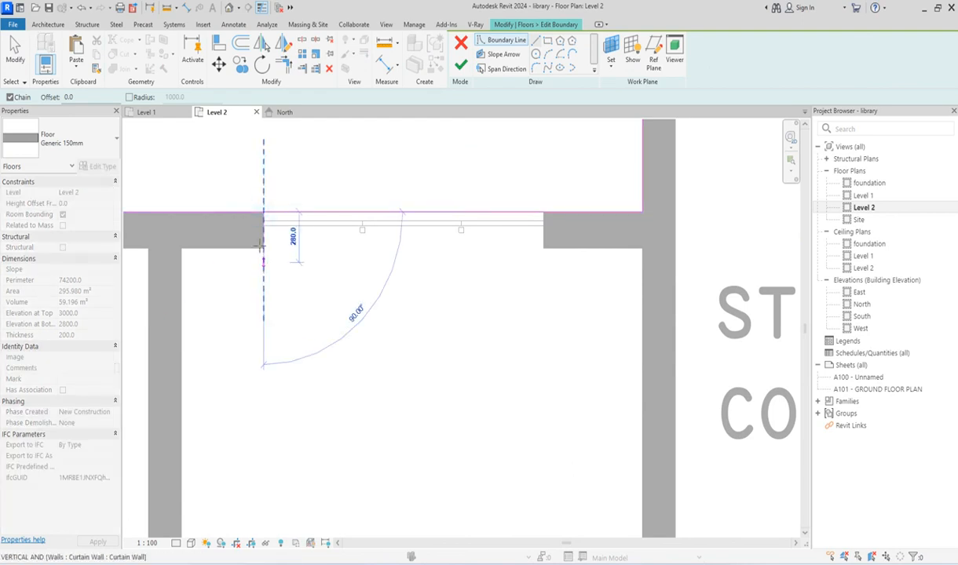
left_click(544, 254)
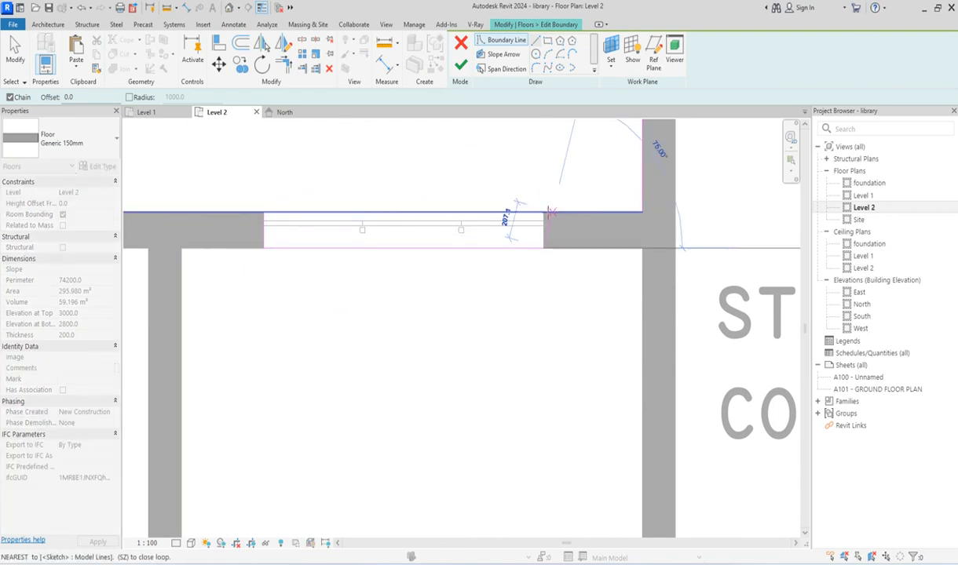
key("Escape")
Split the outer boundary line at the north curtain wall, trim both parts to the recess and finish the floor sketch.
left_click(304, 38)
left_click(382, 211)
left_click(283, 66)
left_click(245, 213)
left_click(264, 235)
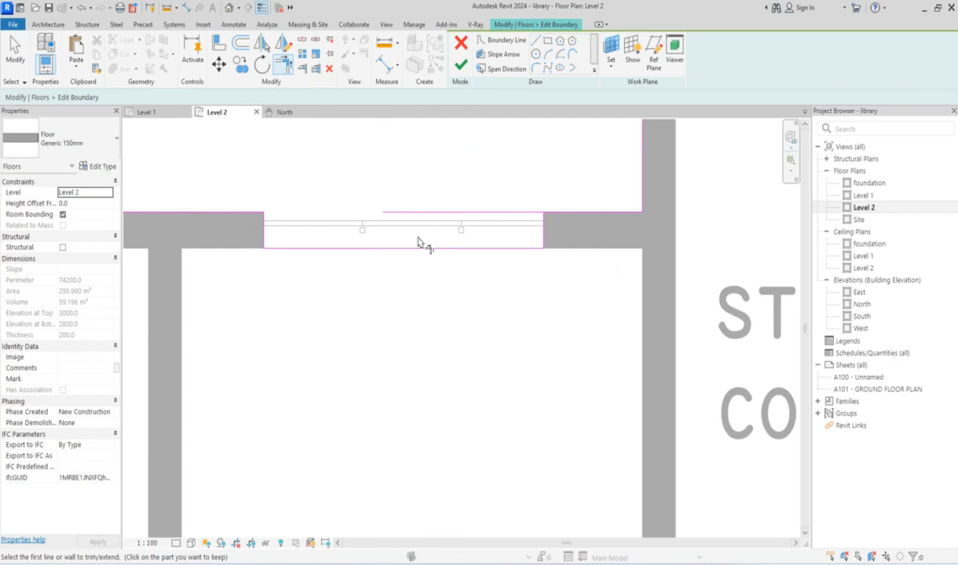
left_click(549, 229)
left_click(562, 209)
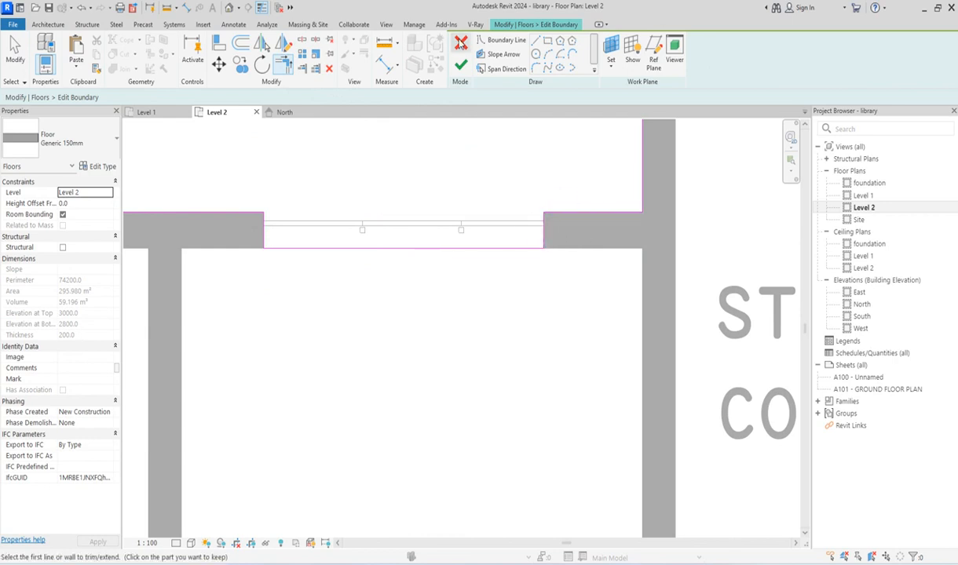
left_click(461, 66)
scroll(414, 289, "down", 3)
left_click(393, 212)
Create a matching curtain wall about 2100 mm long in the Archives room's south wall, starting about 900 mm from its west end.
scroll(391, 212, "down", 6)
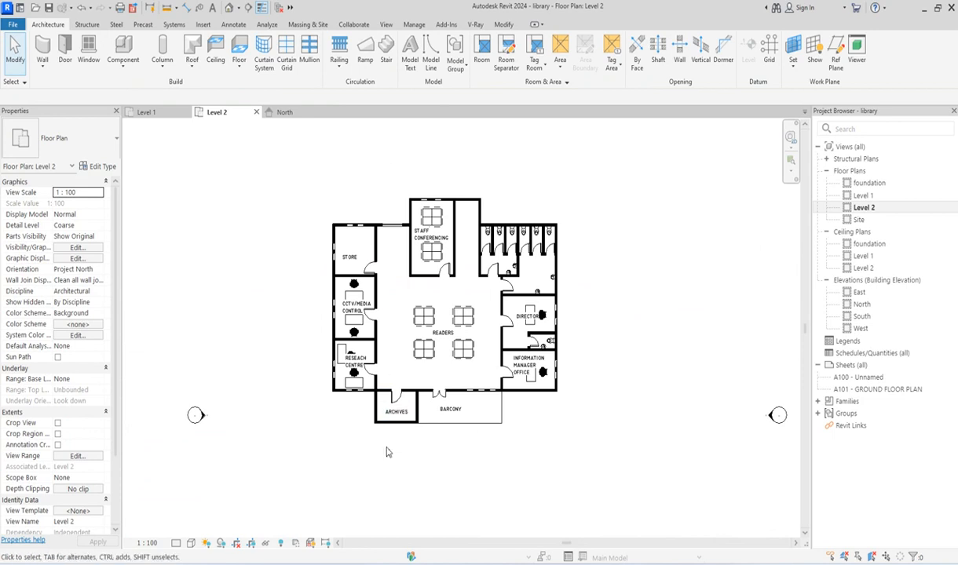
scroll(386, 453, "up", 3)
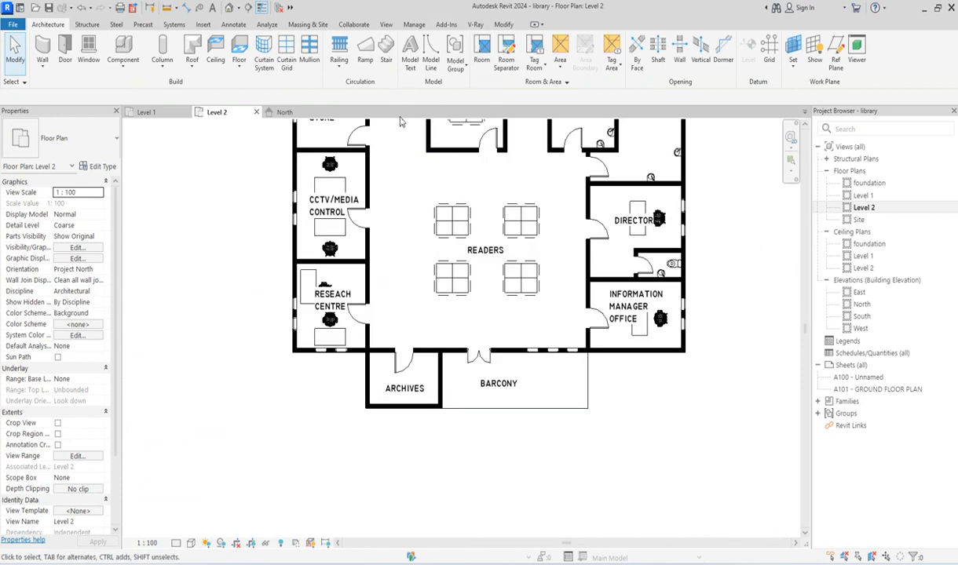
scroll(398, 386, "down", 2)
left_click(400, 172)
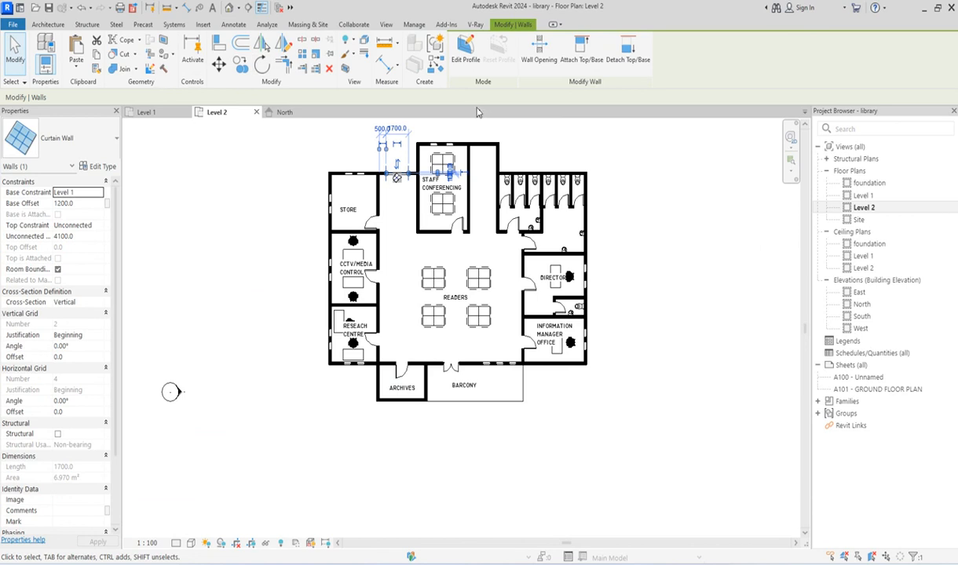
left_click(415, 62)
scroll(402, 352, "up", 3)
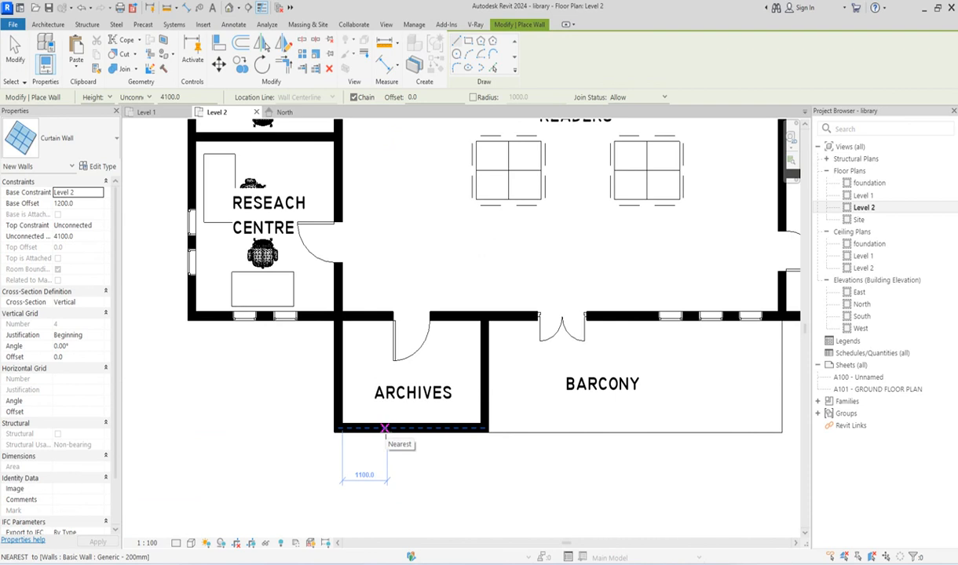
left_click(380, 429)
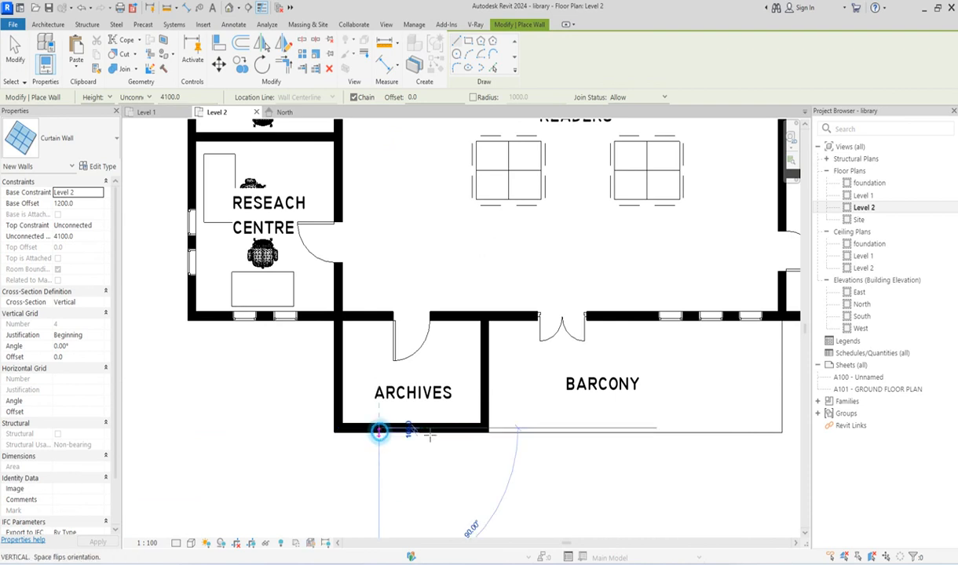
left_click(466, 428)
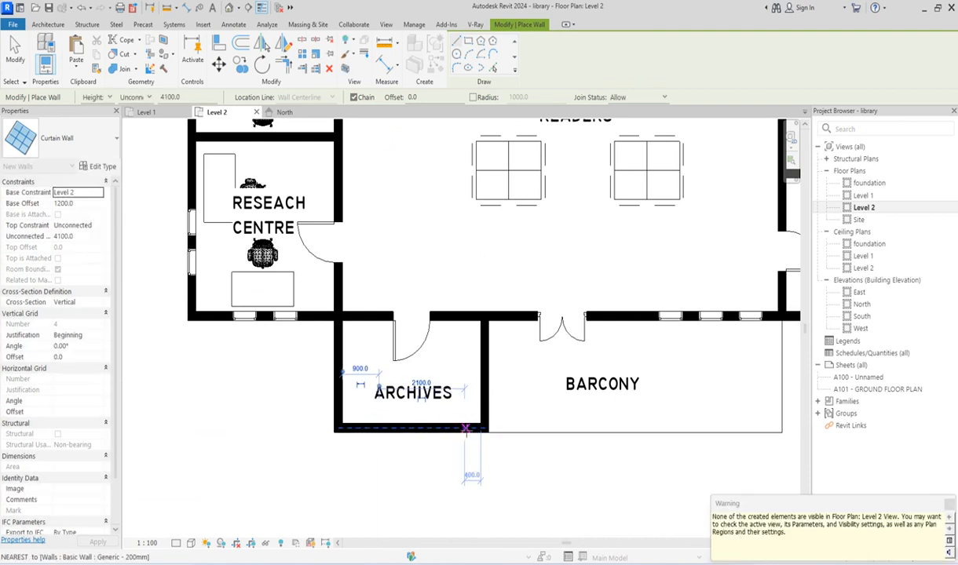
scroll(445, 456, "down", 3)
scroll(444, 455, "down", 3)
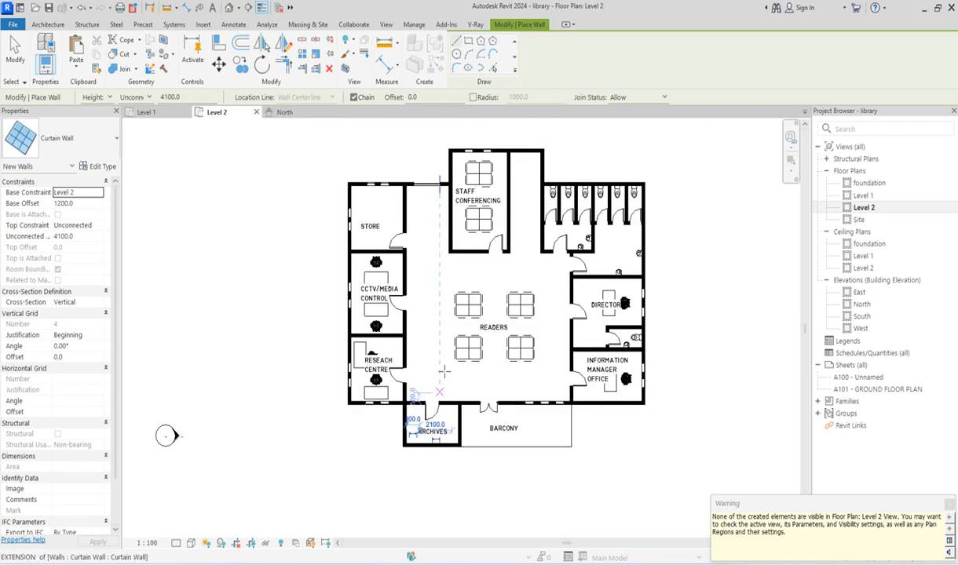
right_click(438, 316)
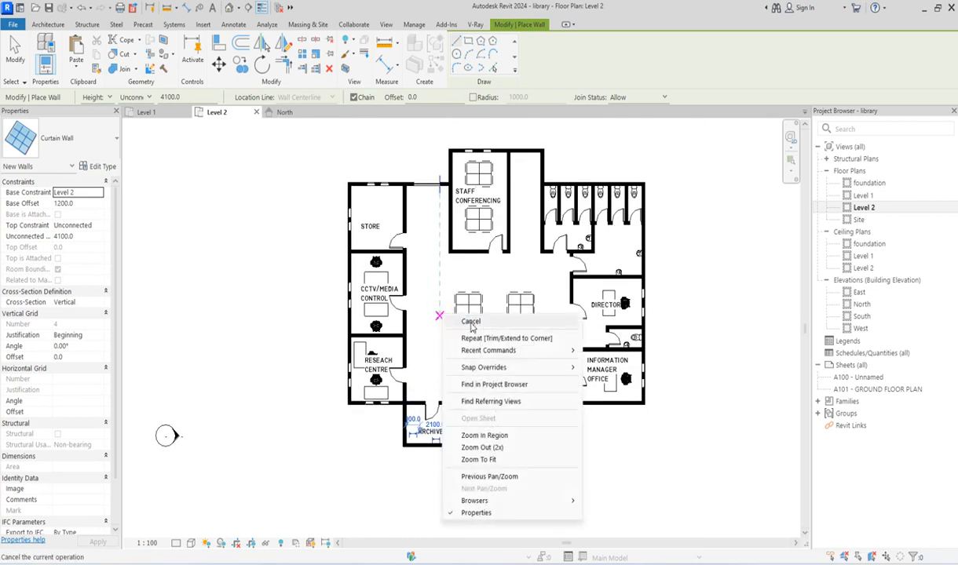
left_click(471, 322)
right_click(445, 316)
left_click(483, 327)
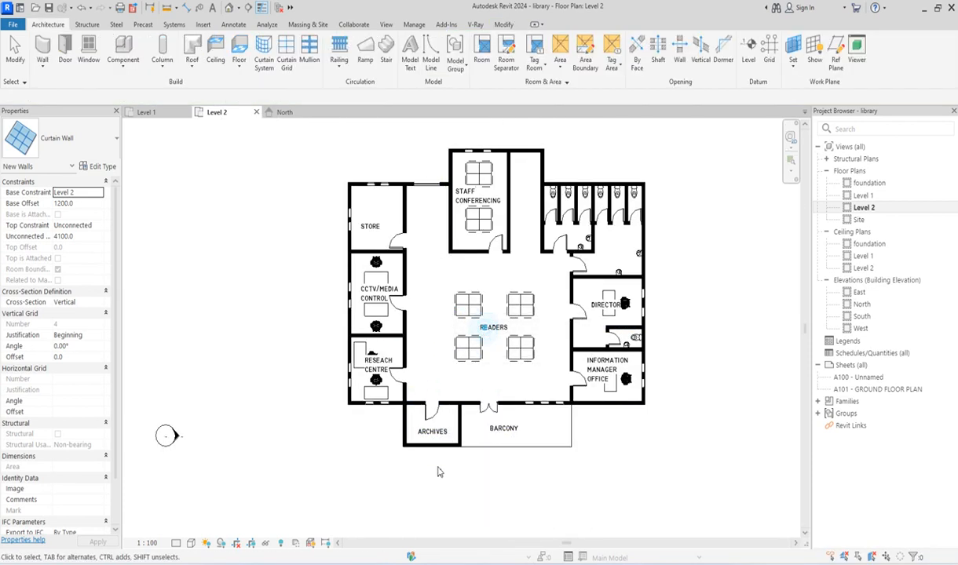
Set the base constraint of the Archives curtain wall to Level 1 in the South elevation.
scroll(440, 460, "up", 2)
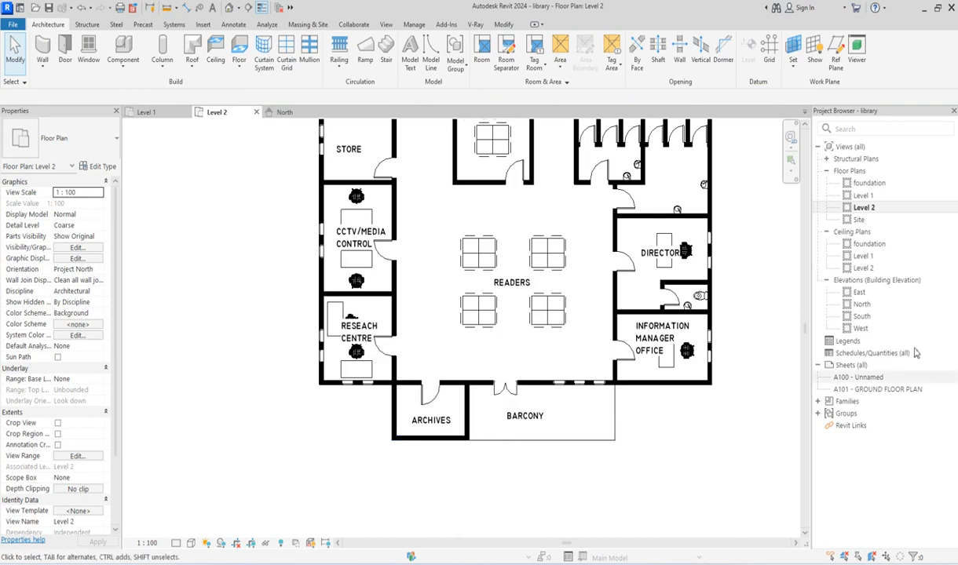
left_click(861, 317)
double_click(860, 317)
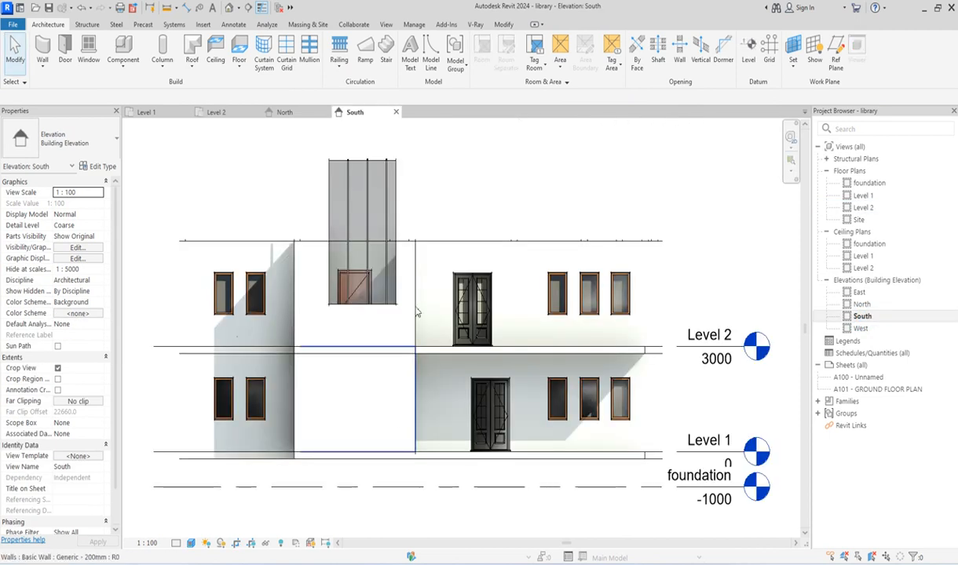
left_click(395, 180)
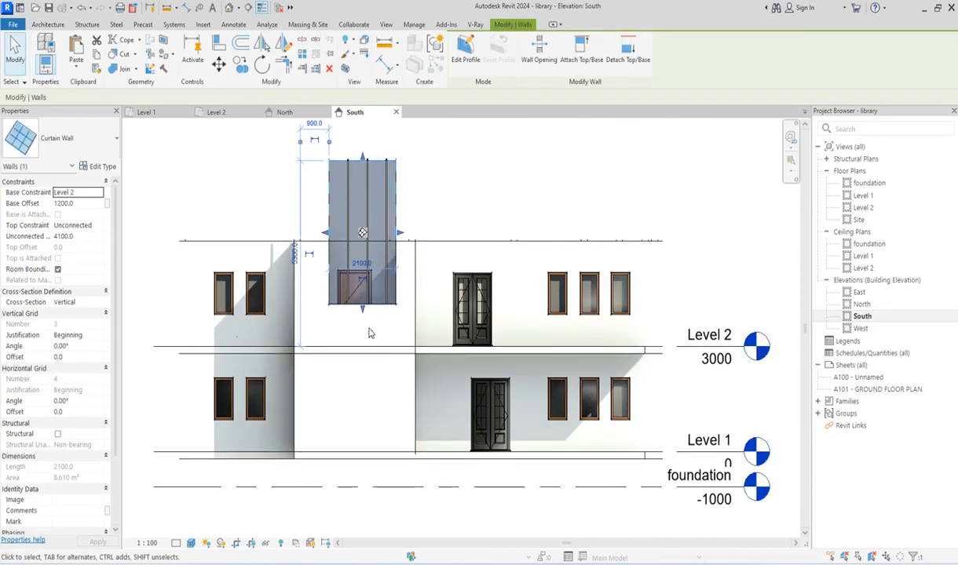
scroll(366, 327, "up", 2)
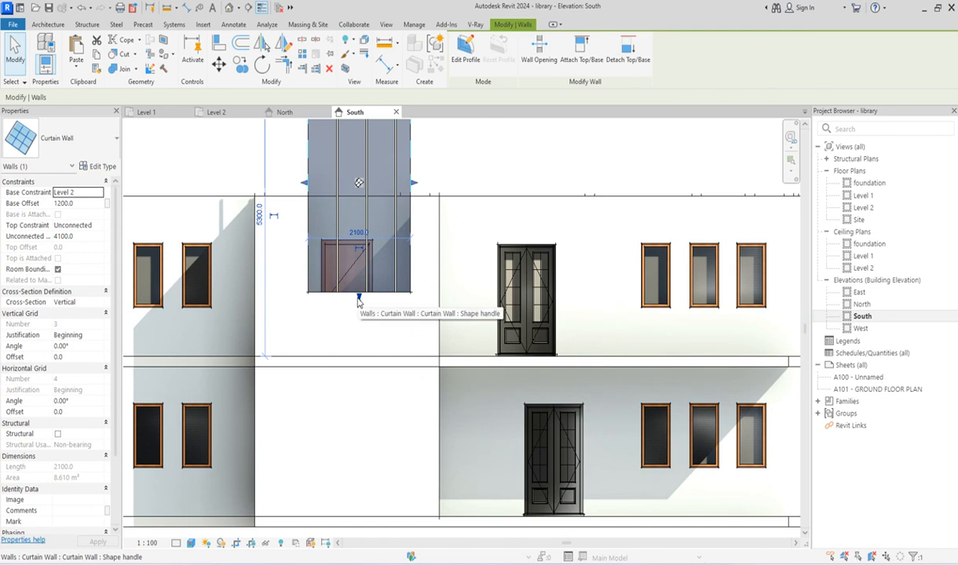
left_click(98, 192)
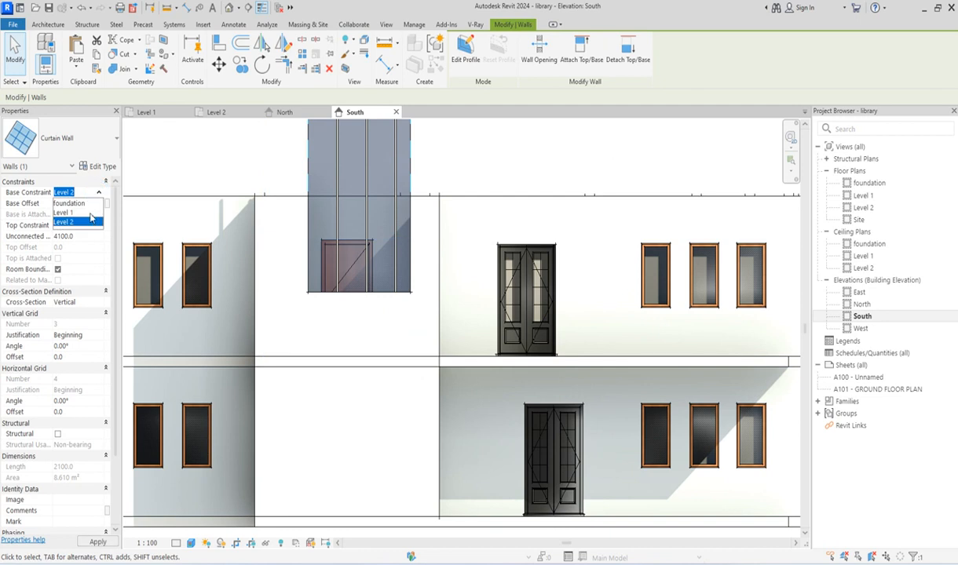
left_click(90, 214)
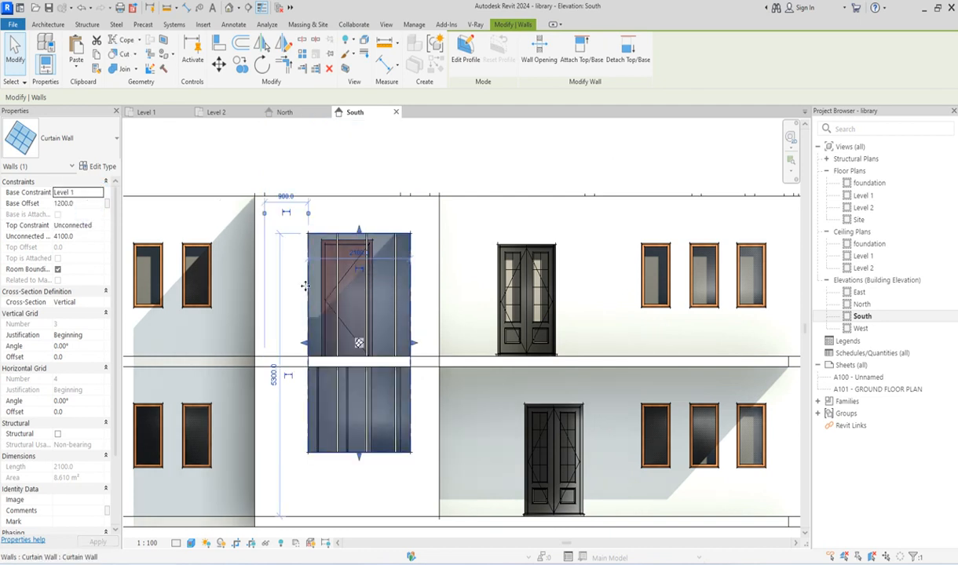
scroll(381, 227, "down", 3)
left_click(384, 207)
Open the Level 2 floor's boundary sketch for editing in Floor Plan: Level 2.
scroll(331, 279, "up", 4)
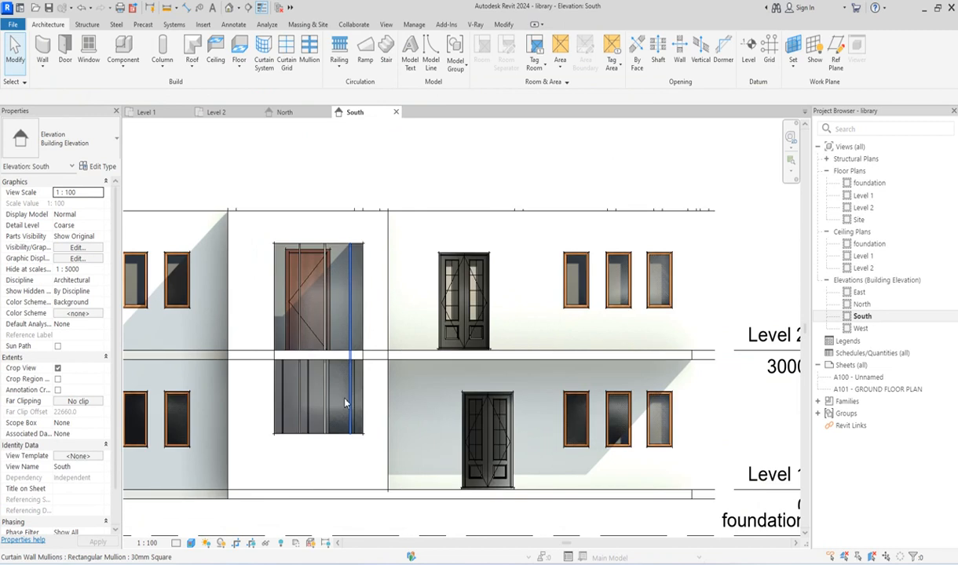
scroll(338, 401, "down", 4)
scroll(349, 368, "up", 2)
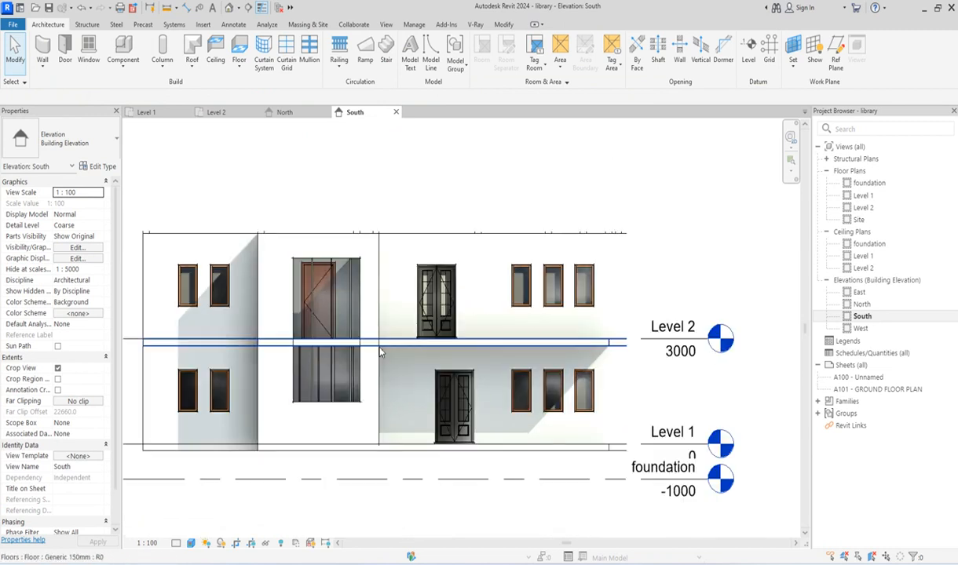
left_click(379, 343)
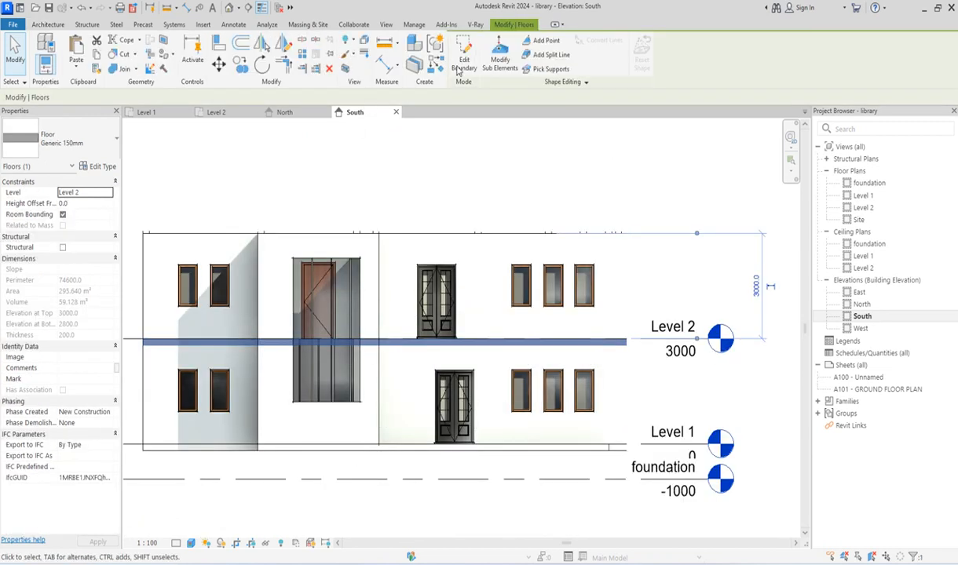
left_click(460, 64)
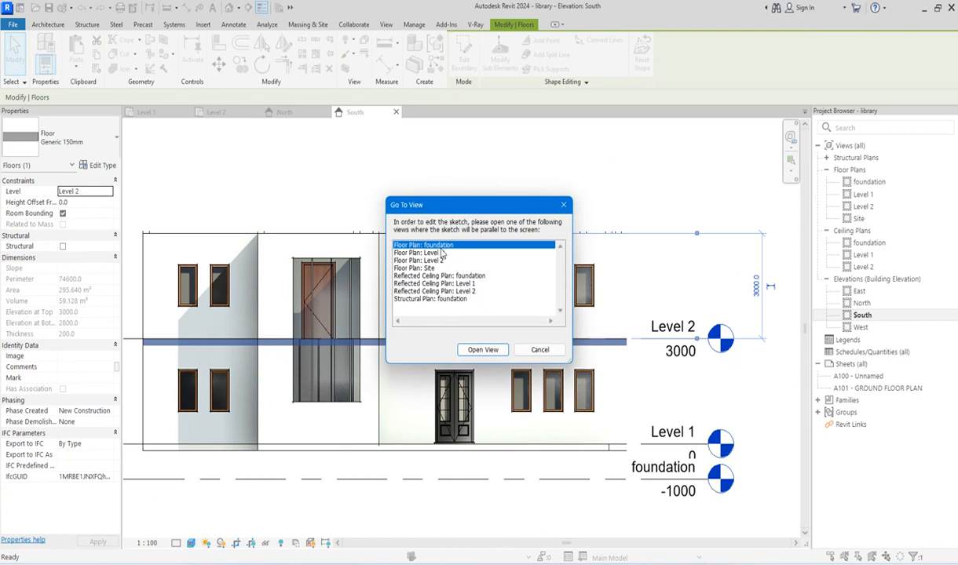
left_click(420, 253)
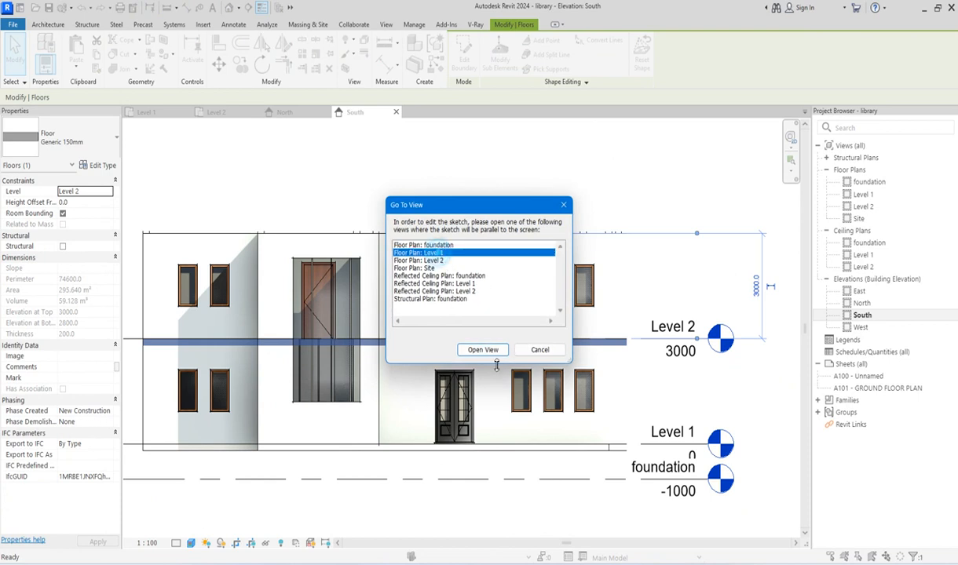
left_click(428, 260)
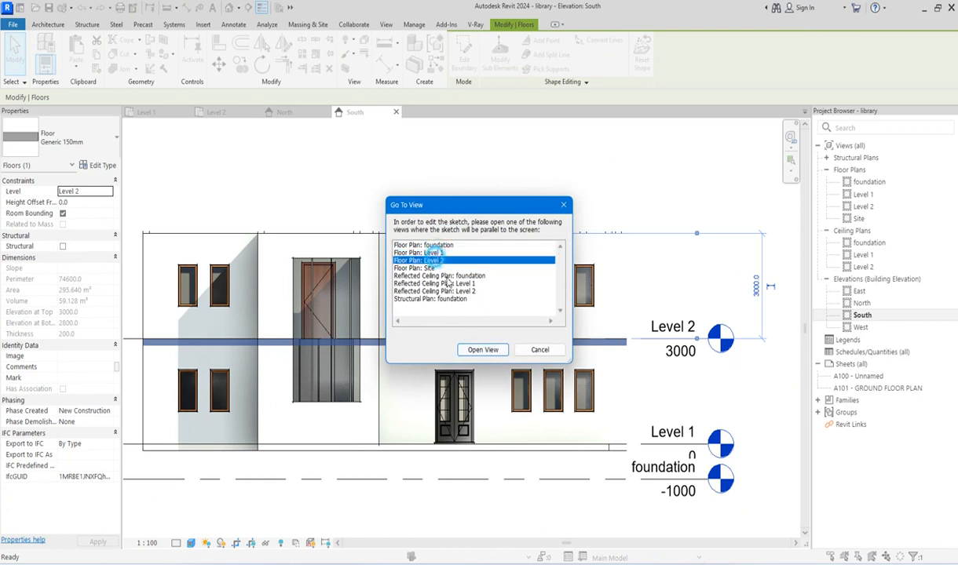
left_click(476, 350)
Draw boundary lines that recess the floor edge around the curtain wall opening in the Archives room's south wall.
scroll(438, 465, "up", 3)
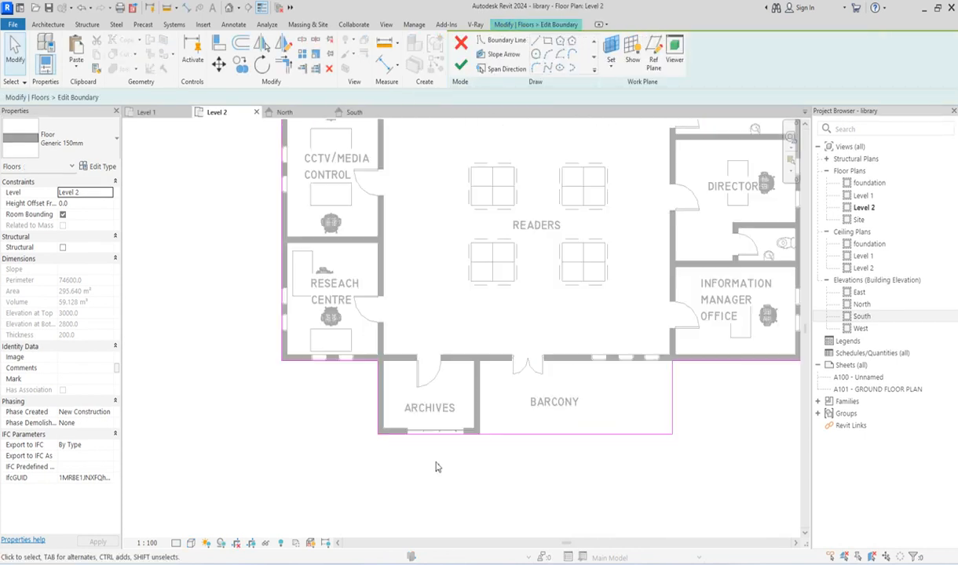
left_click(536, 40)
left_click(470, 420)
left_click(357, 416)
key("Escape")
Split and trim the outer boundary line to the Archives recess, finish the floor sketch and check the South elevation.
left_click(283, 45)
left_click(411, 425)
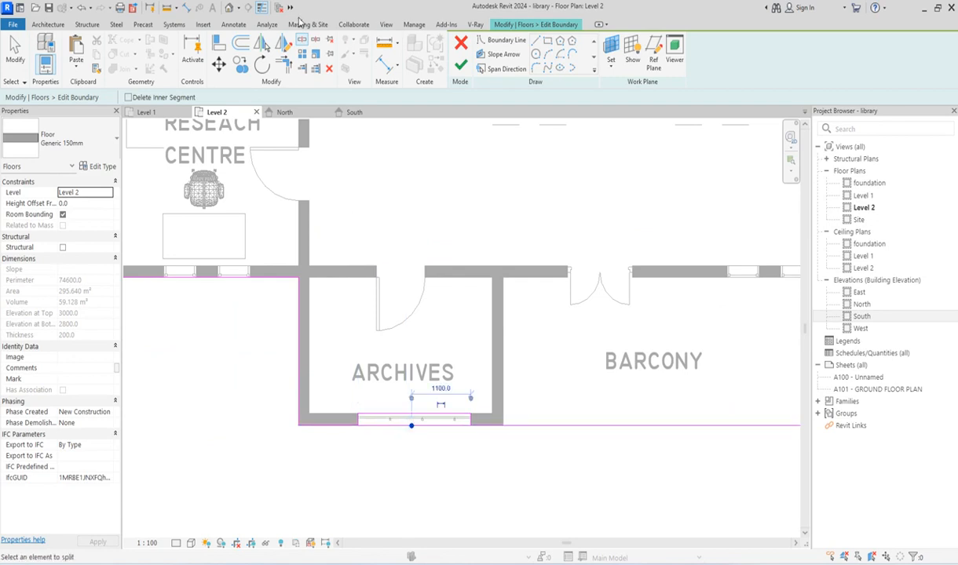
left_click(281, 64)
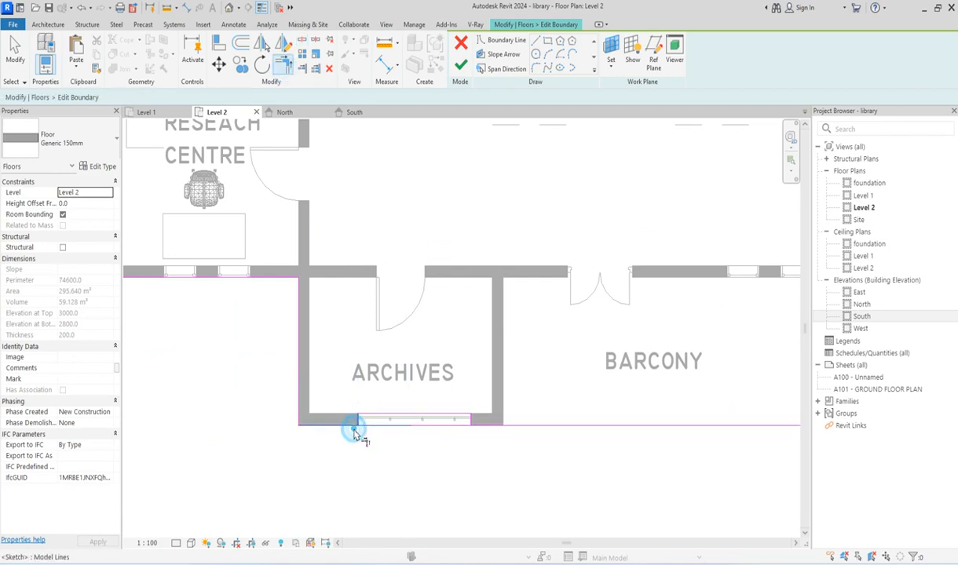
left_click(353, 428)
scroll(365, 427, "up", 2)
left_click(352, 417)
left_click(547, 406)
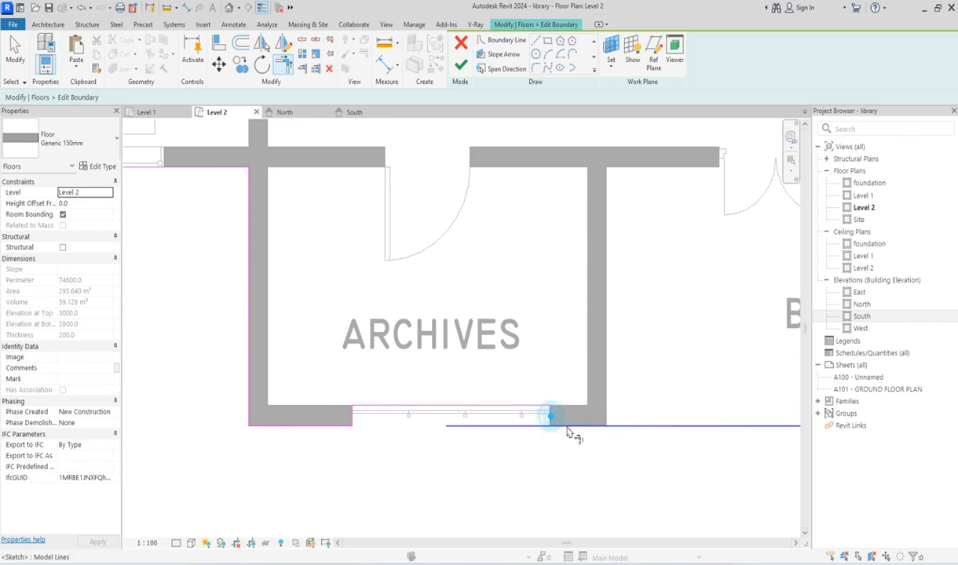
left_click(566, 425)
left_click(461, 67)
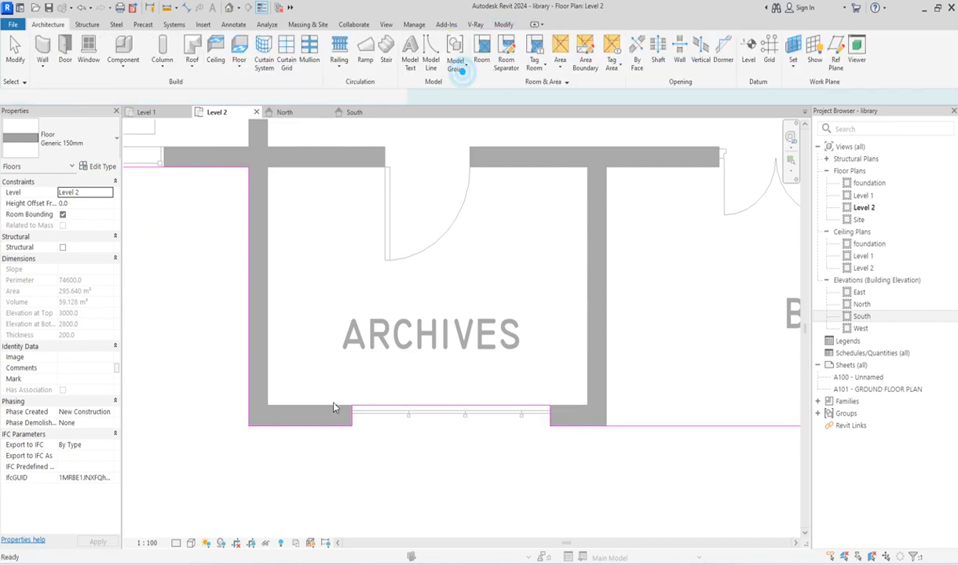
scroll(330, 423, "down", 4)
left_click(395, 467)
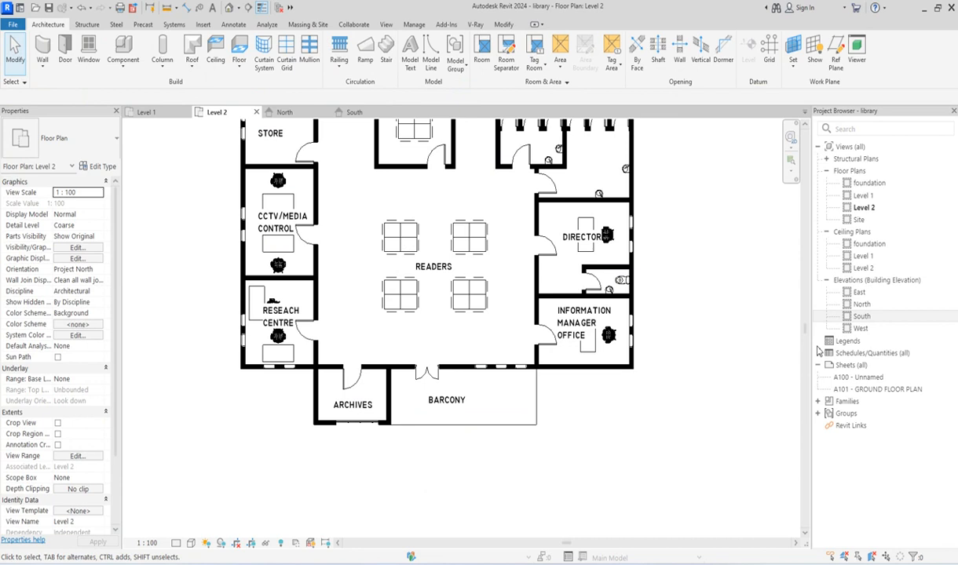
double_click(861, 317)
scroll(364, 429, "down", 2)
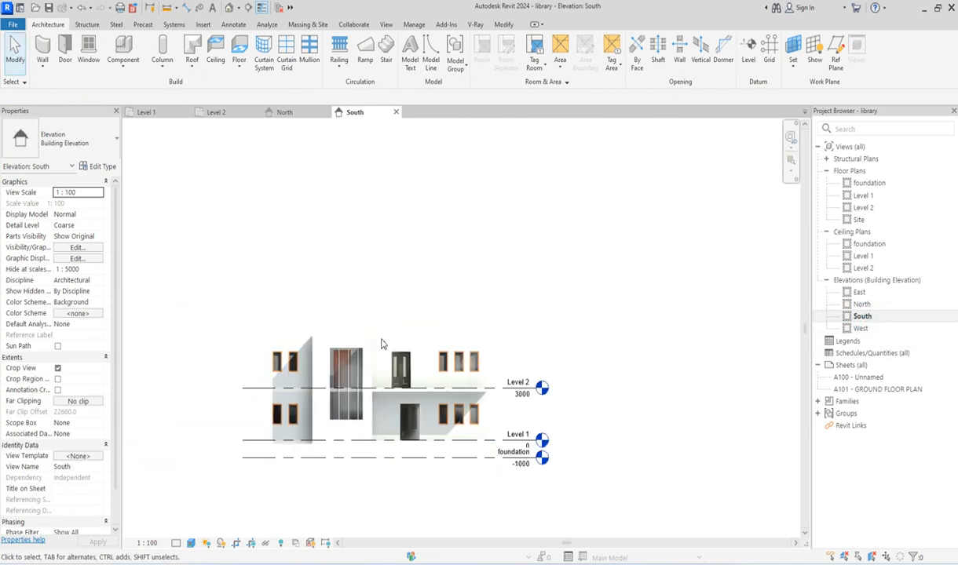
Align the Level 1 double door with the left edge of the Level 2 double door in the South elevation.
scroll(414, 274, "up", 3)
scroll(572, 264, "down", 2)
scroll(534, 393, "up", 3)
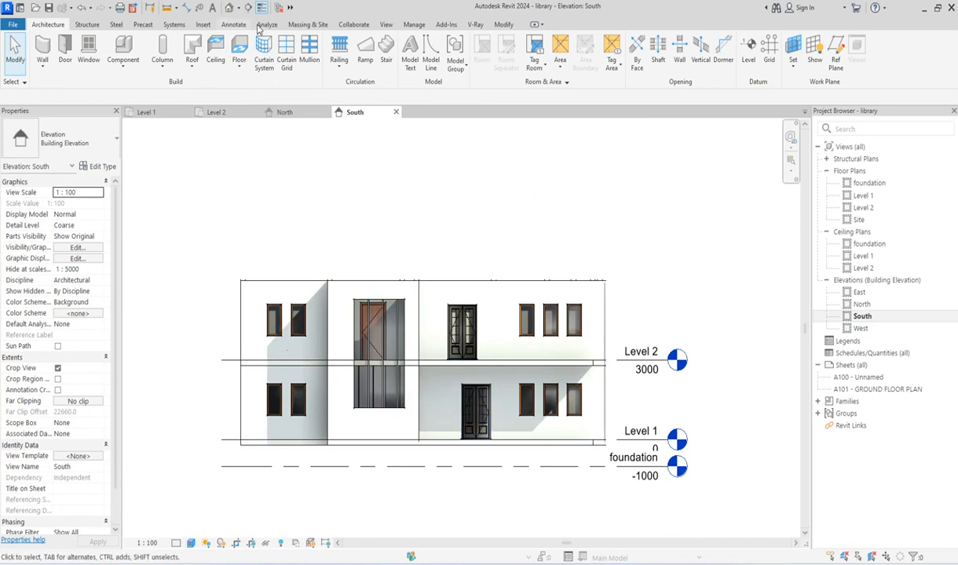
left_click(503, 26)
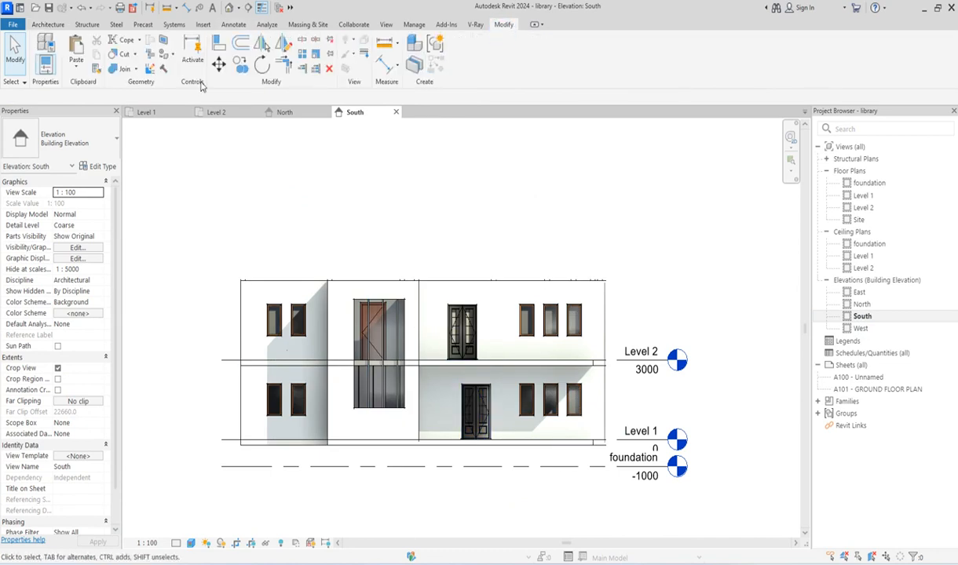
left_click(219, 45)
scroll(460, 356, "up", 2)
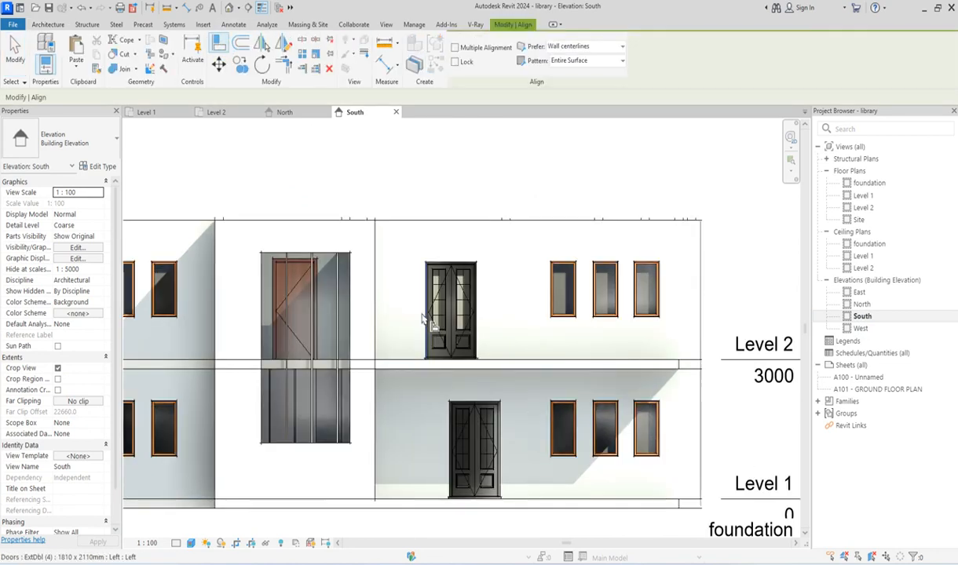
left_click(421, 312)
left_click(450, 462)
scroll(468, 257, "down", 3)
left_click(478, 253)
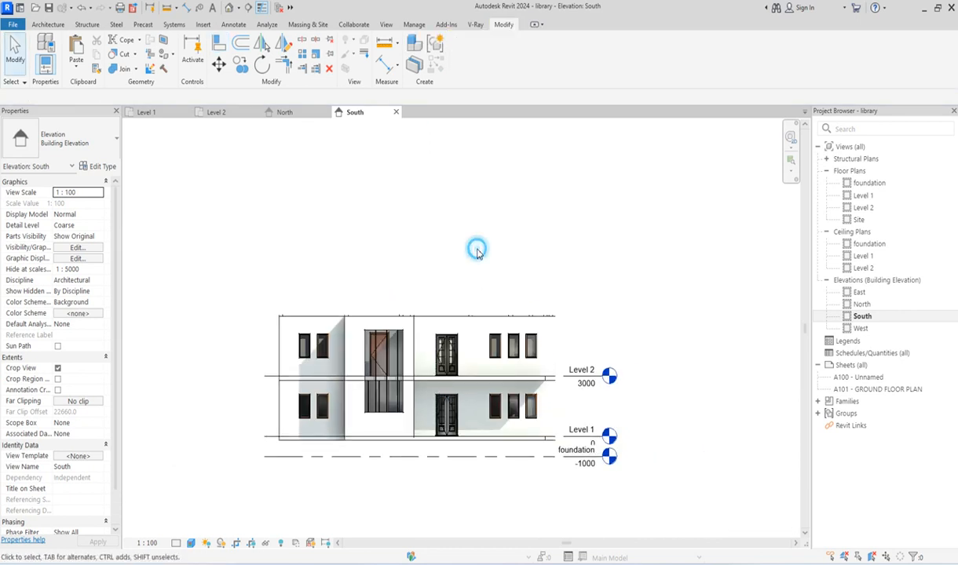
Start a sketched stair run from Level 1 to Level 2 in Floor Plan: Level 1, beside the Cafe/Digital Book room.
double_click(864, 195)
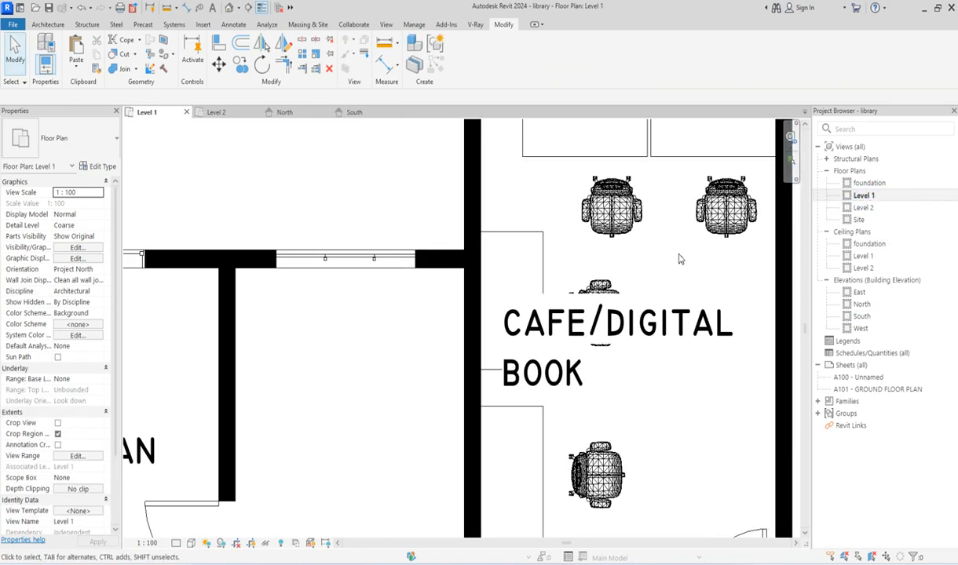
scroll(736, 253, "down", 6)
scroll(481, 332, "up", 5)
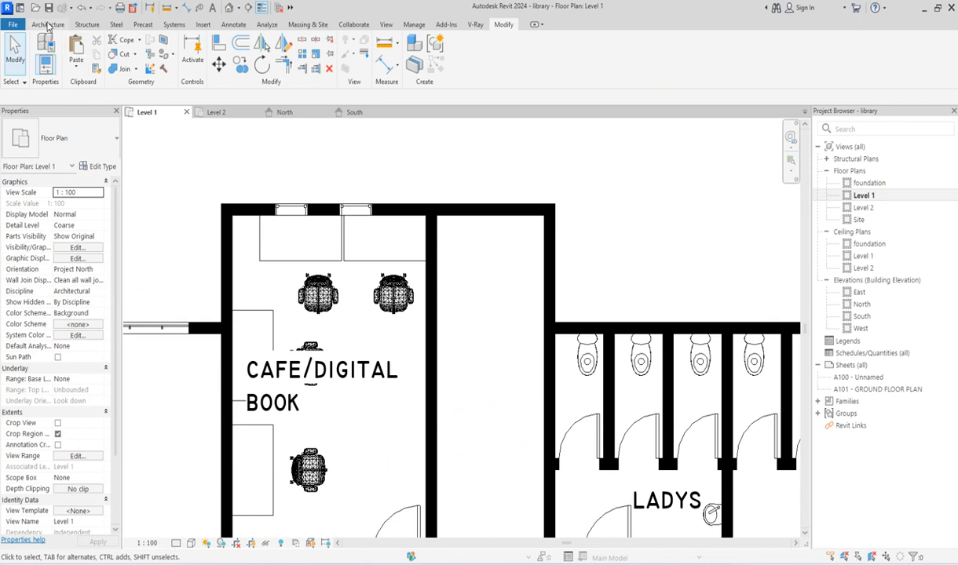
left_click(48, 24)
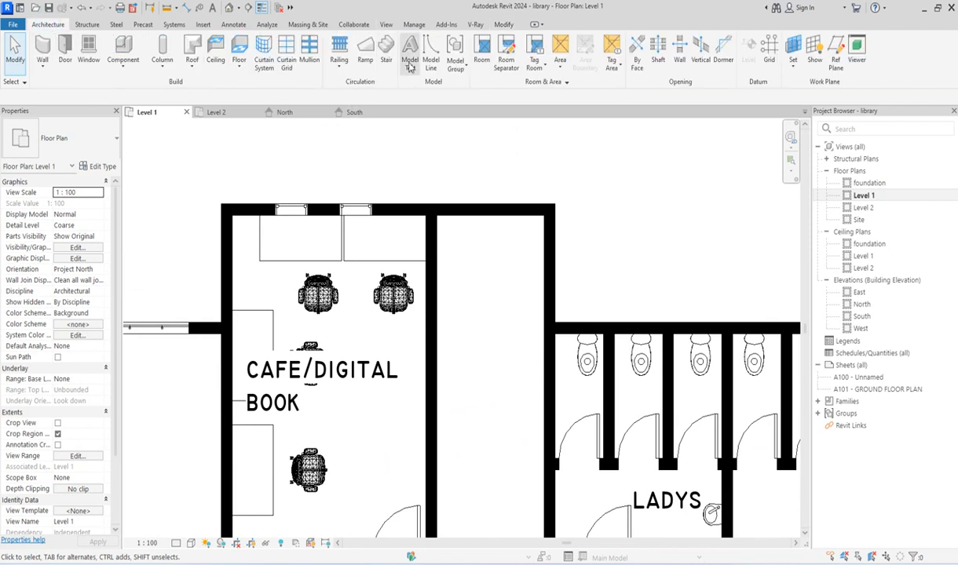
left_click(386, 51)
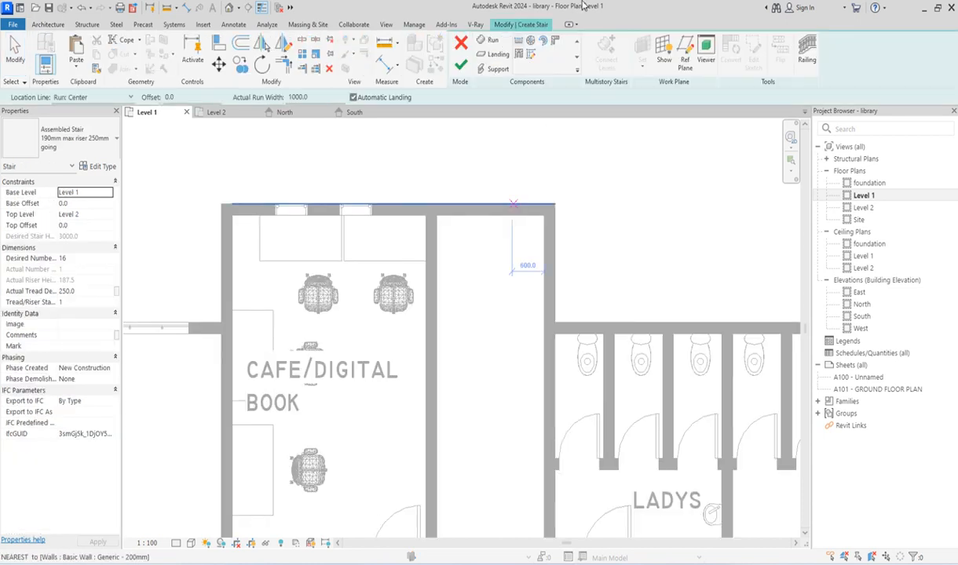
left_click(532, 60)
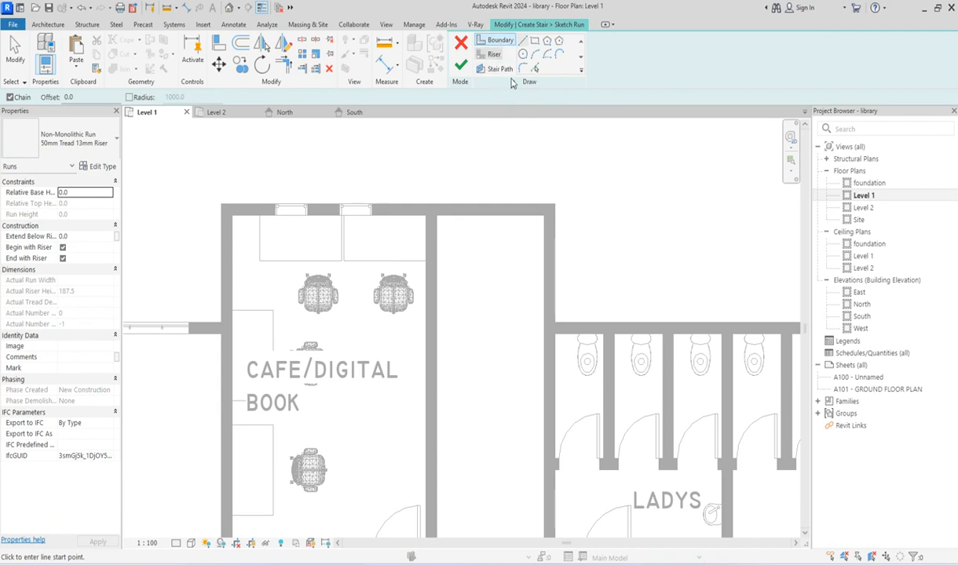
Draw a rectangular stair boundary 2000 mm wide between the stairwell walls, starting at the north wall and stopping short of the opening.
left_click(532, 44)
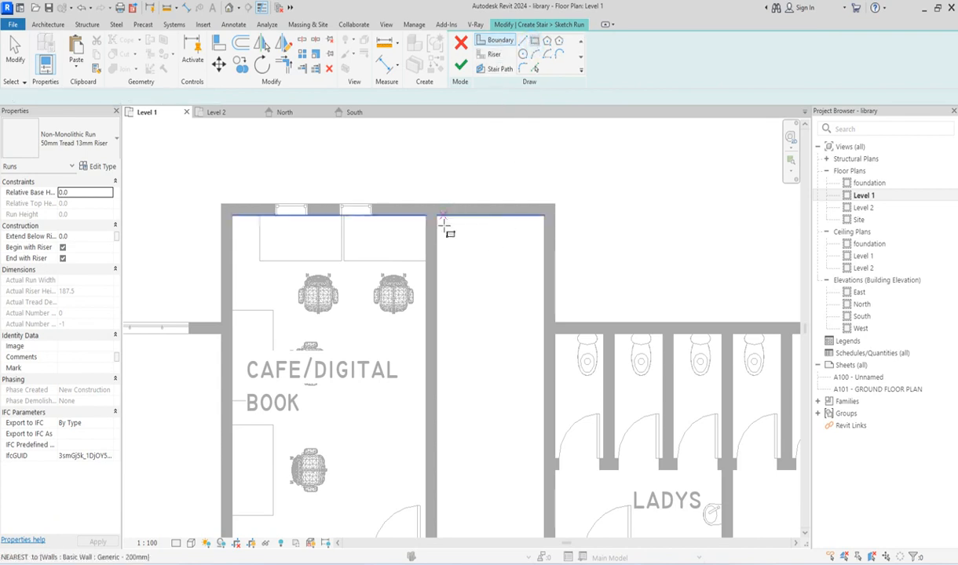
scroll(481, 314, "down", 3)
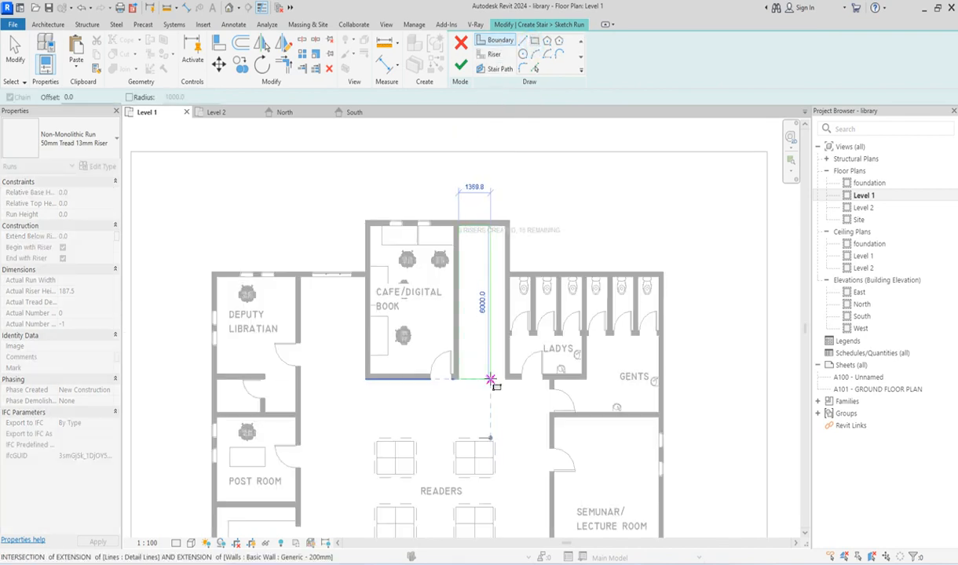
scroll(497, 346, "up", 2)
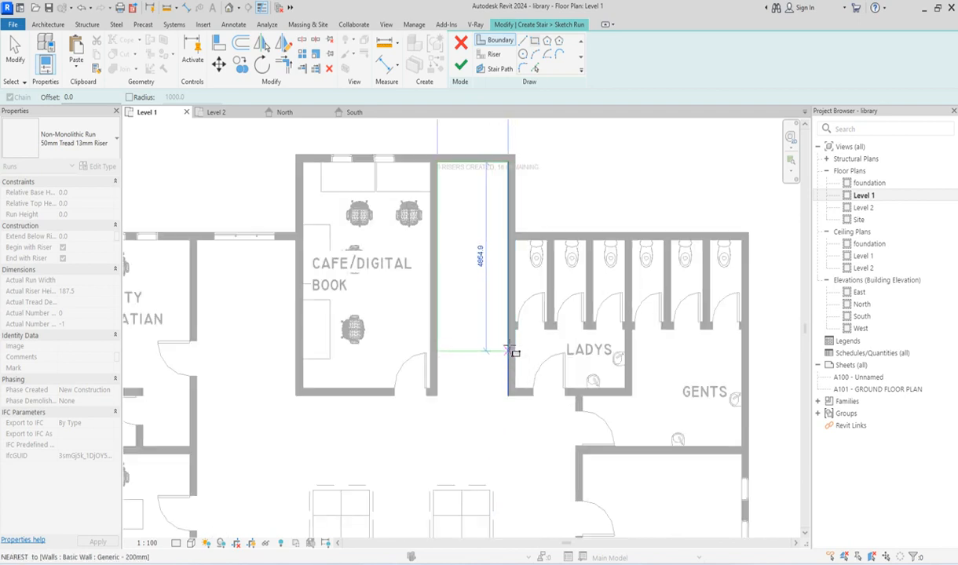
left_click(509, 339)
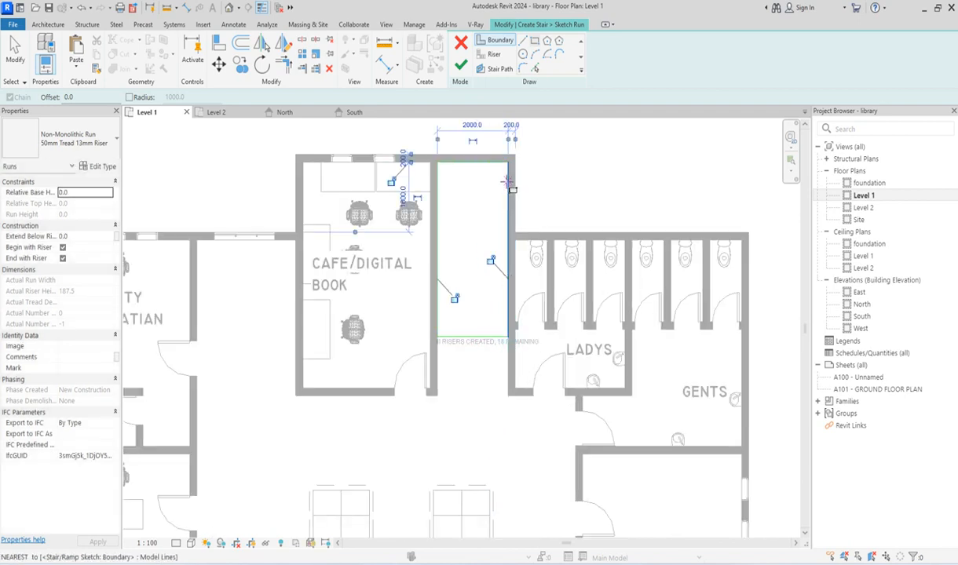
scroll(473, 184, "up", 2)
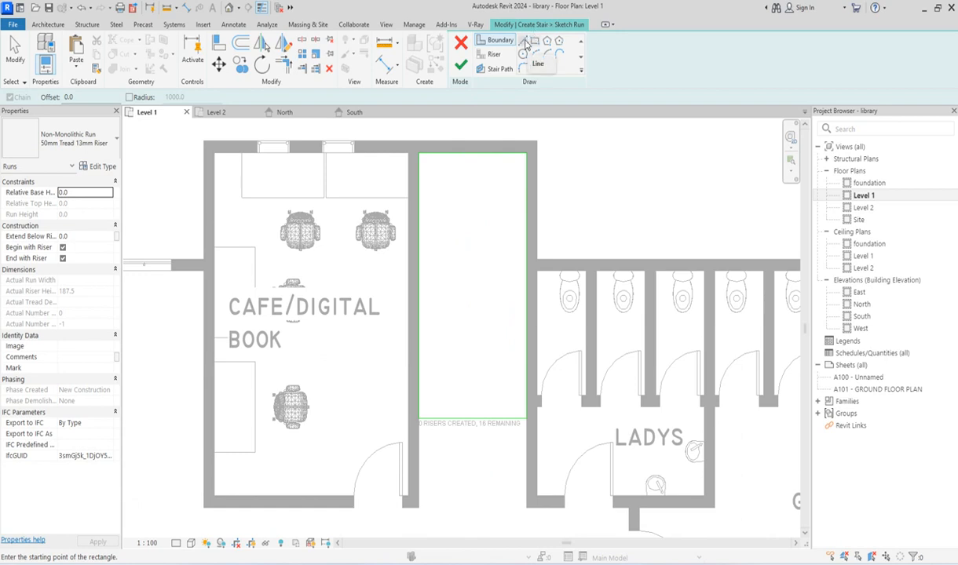
Draw a boundary line lengthwise down the middle of the stair rectangle.
left_click(525, 41)
left_click(472, 154)
left_click(473, 420)
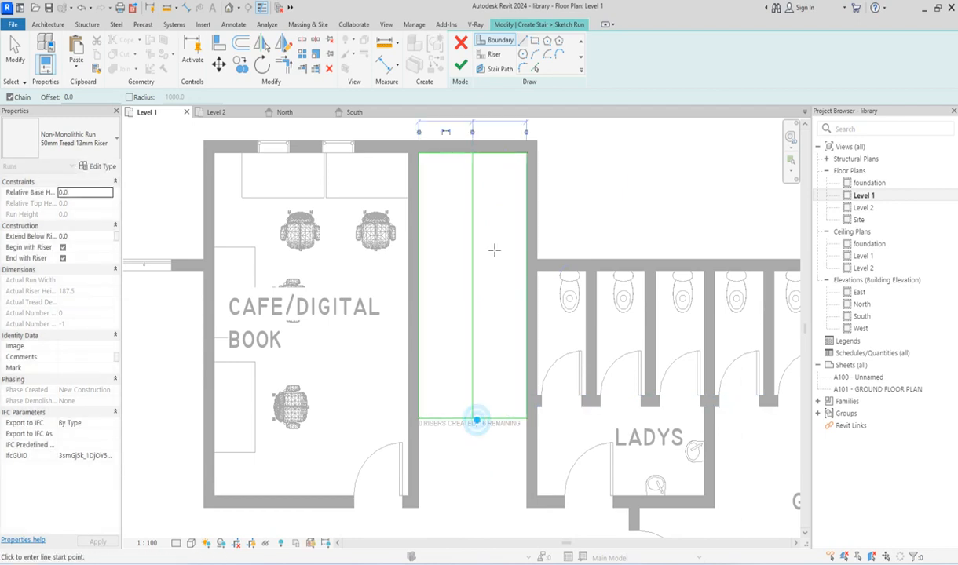
scroll(481, 185, "up", 3)
left_click(463, 233)
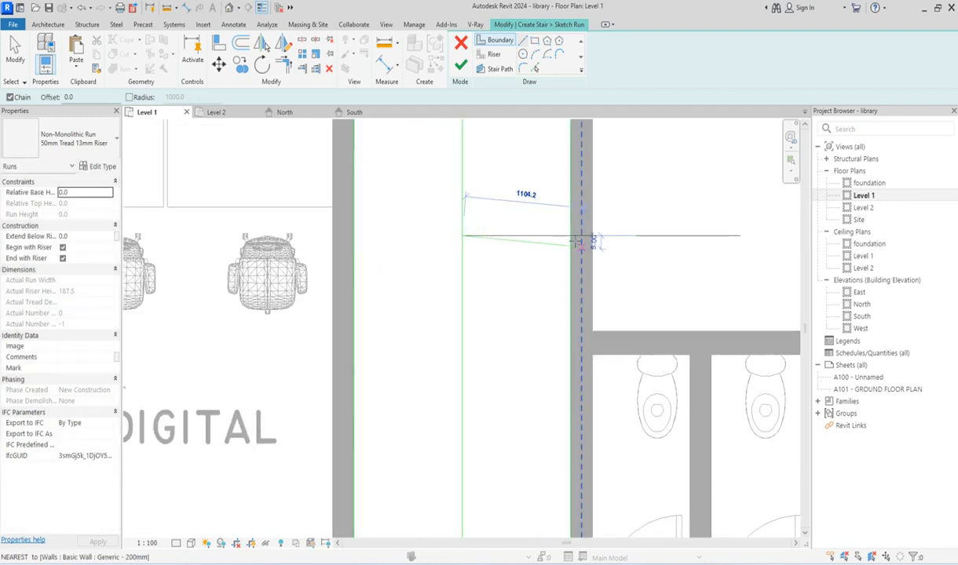
left_click(570, 232)
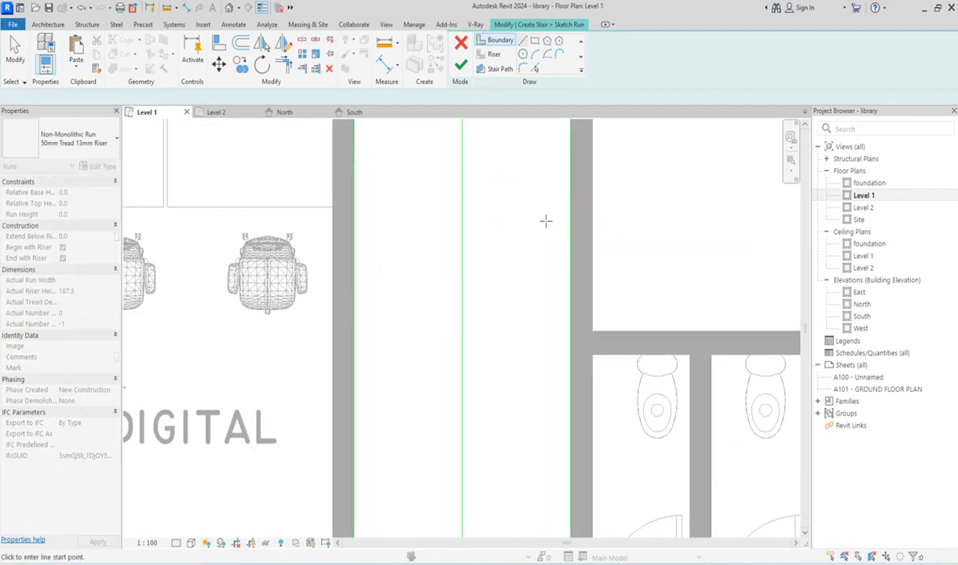
scroll(546, 221, "down", 5)
scroll(537, 223, "up", 3)
key("Escape")
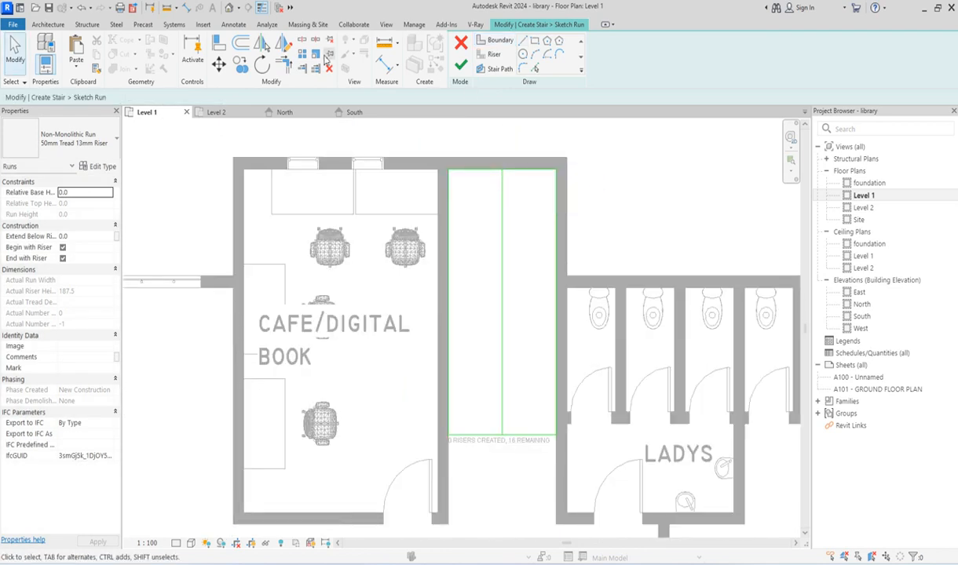
Offset copies of the stair's middle boundary line 50 mm to both sides and delete the original line.
left_click(240, 43)
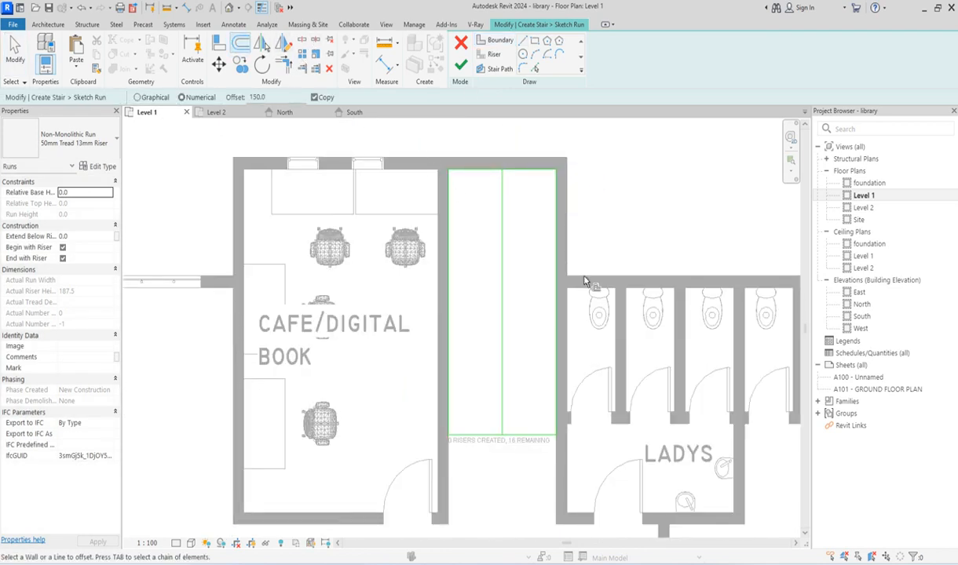
scroll(584, 280, "up", 2)
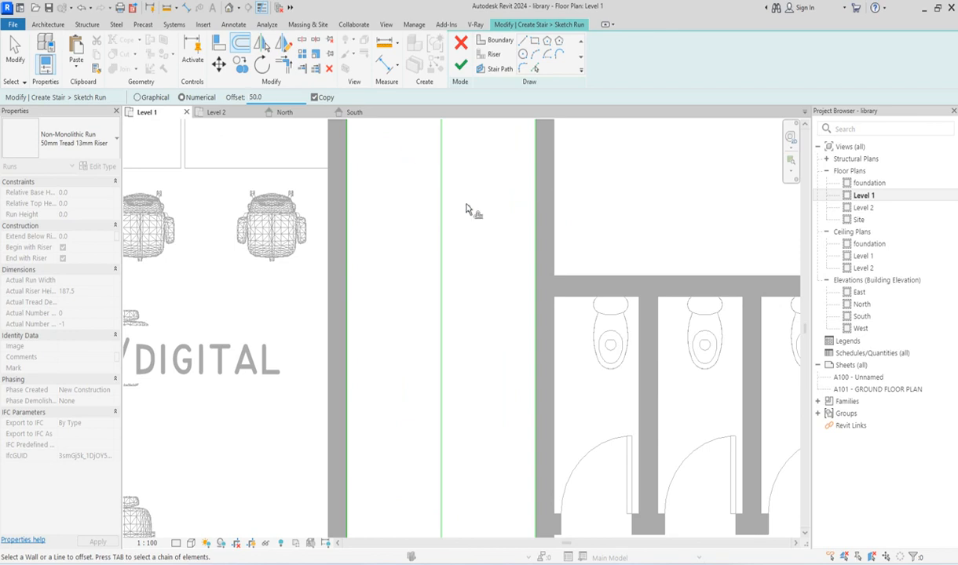
left_click(439, 233)
left_click(443, 233)
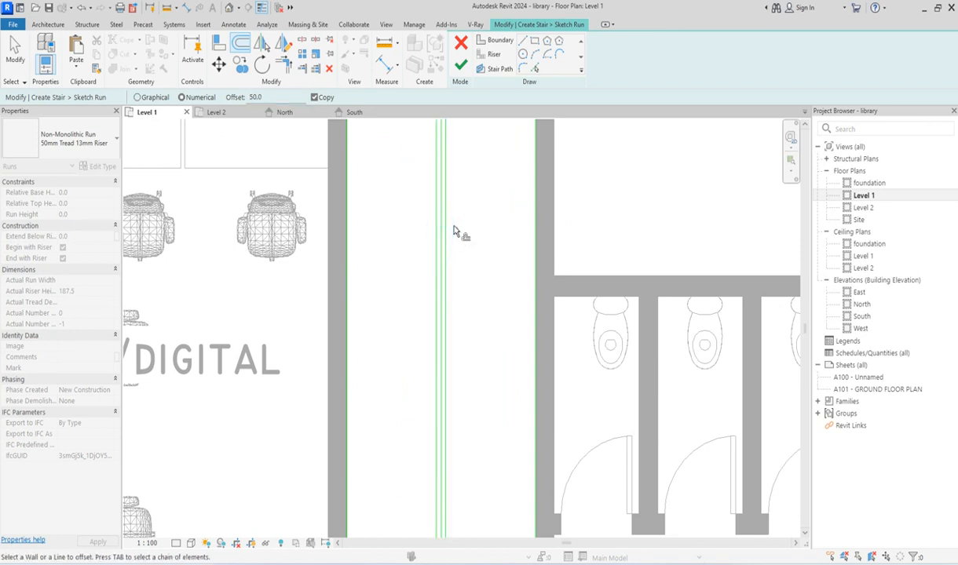
key("Escape")
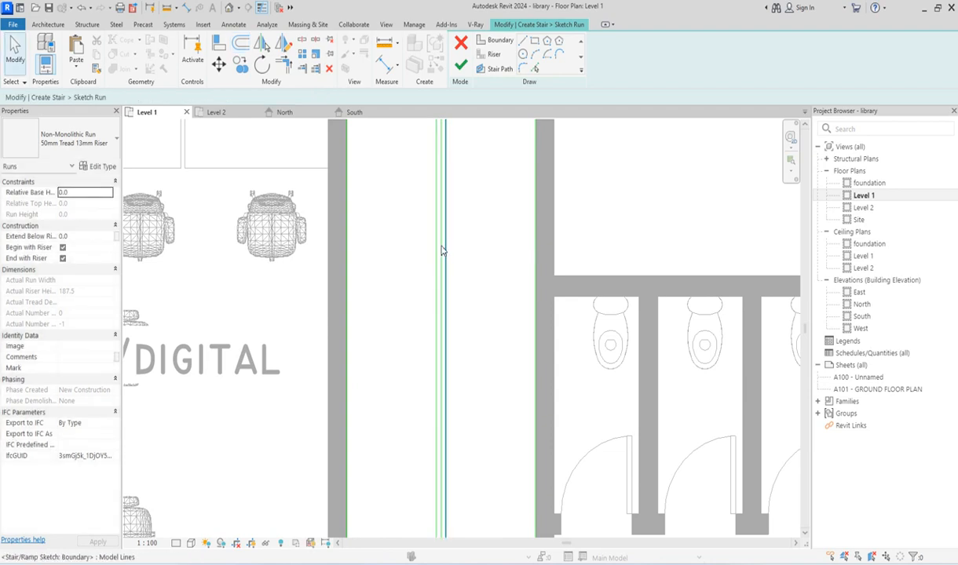
scroll(441, 250, "up", 2)
left_click(442, 249)
key("Delete")
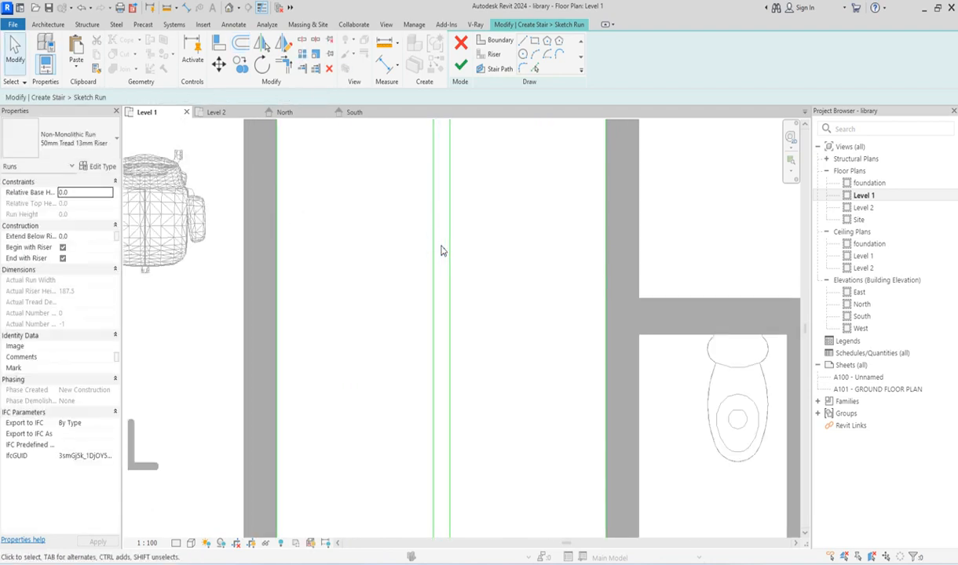
Delete the boundary line closing the south end of the stair rectangle.
scroll(441, 251, "down", 3)
scroll(441, 250, "down", 3)
scroll(442, 370, "up", 4)
scroll(452, 263, "down", 3)
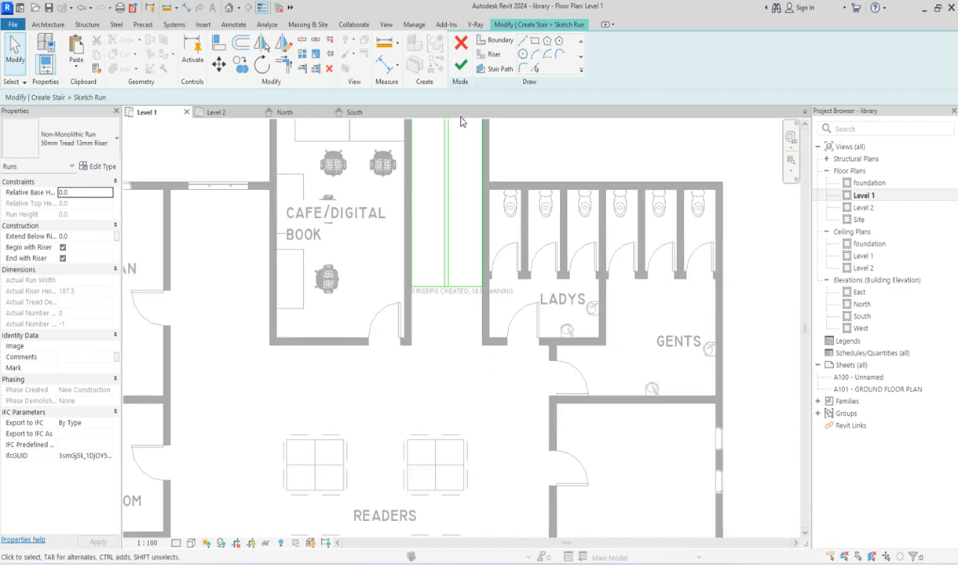
left_click(491, 54)
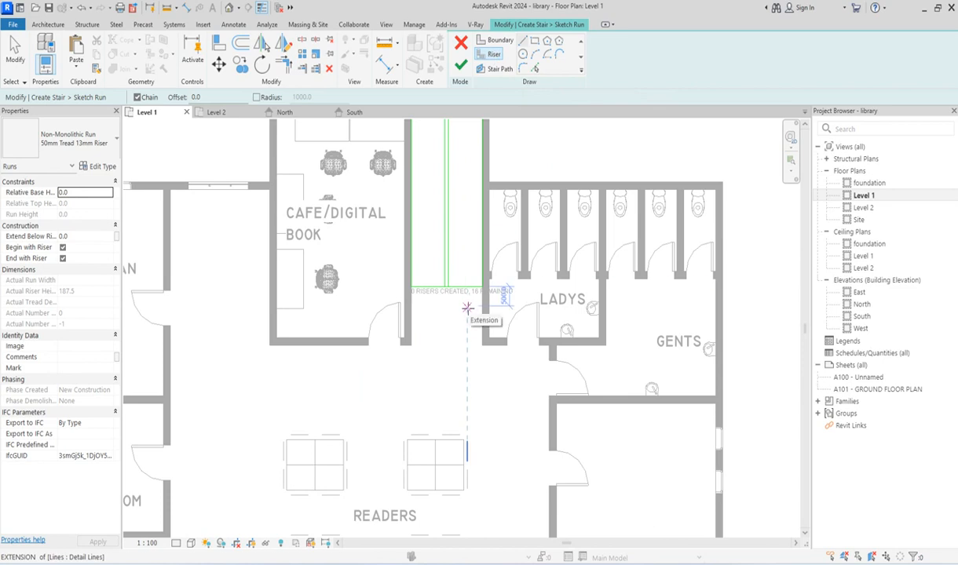
key("Escape")
scroll(468, 297, "up", 2)
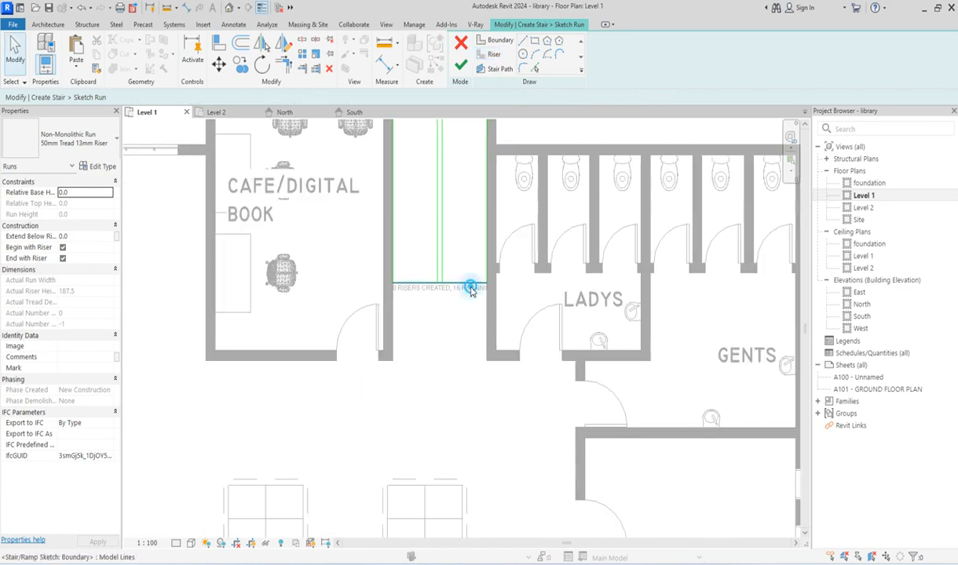
left_click(476, 282)
key("Delete")
Draw a riser line across the south end of each stair flight, between the inner and outer boundary lines.
scroll(452, 310, "up", 2)
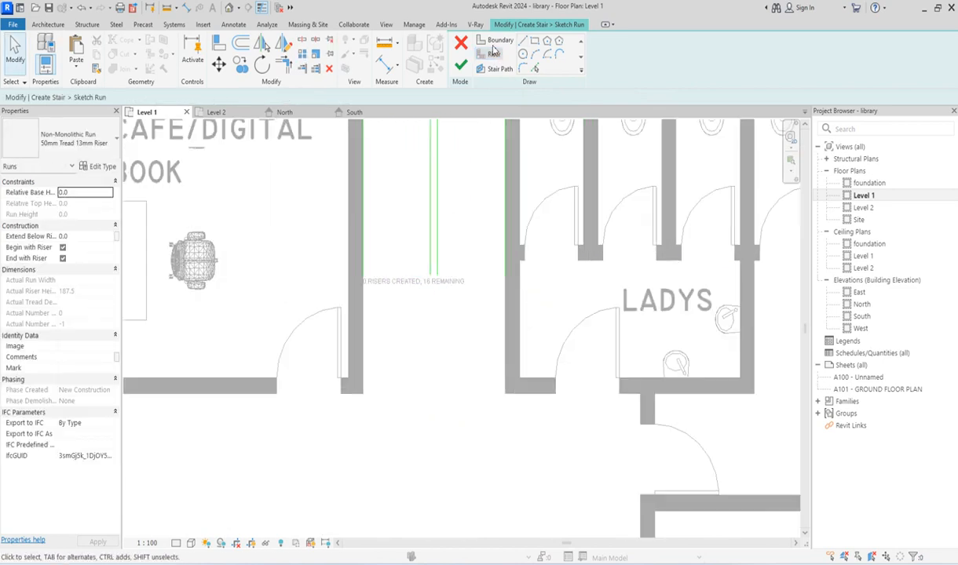
left_click(495, 55)
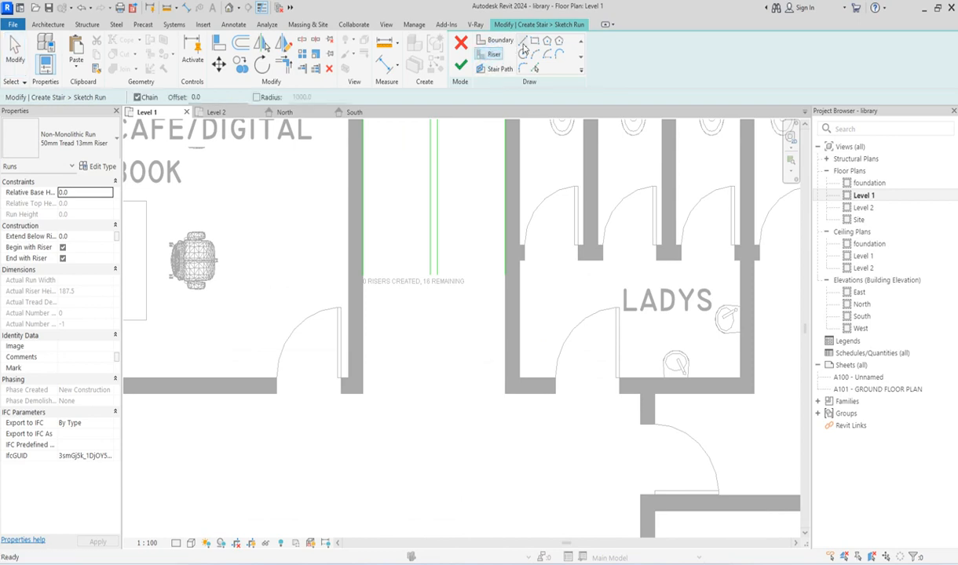
scroll(437, 272, "up", 2)
left_click(437, 260)
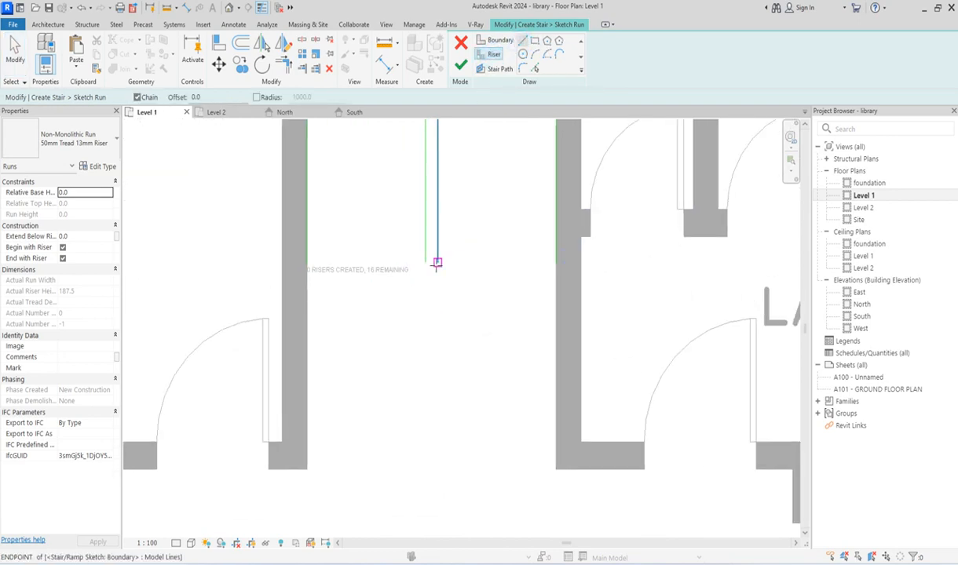
left_click(555, 262)
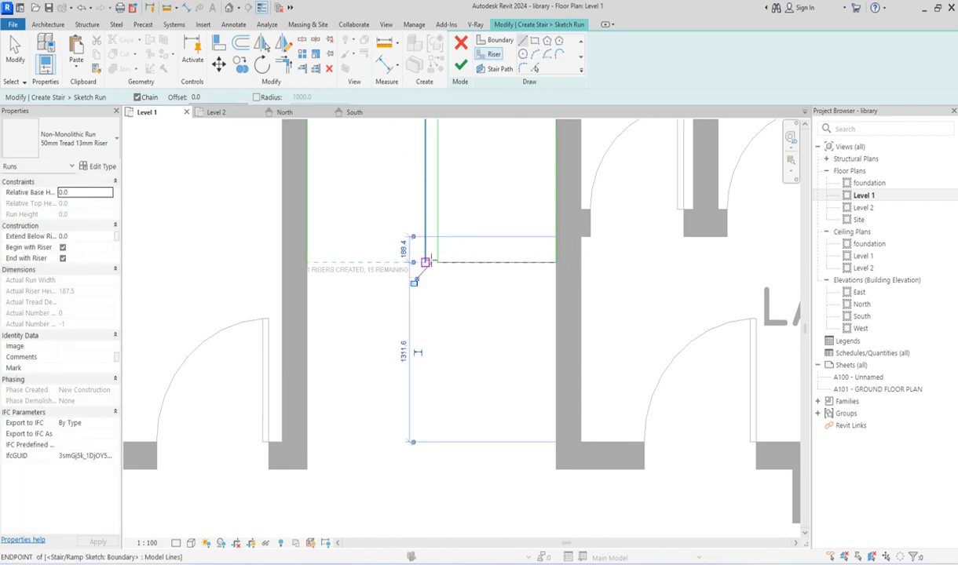
left_click(425, 261)
left_click(305, 262)
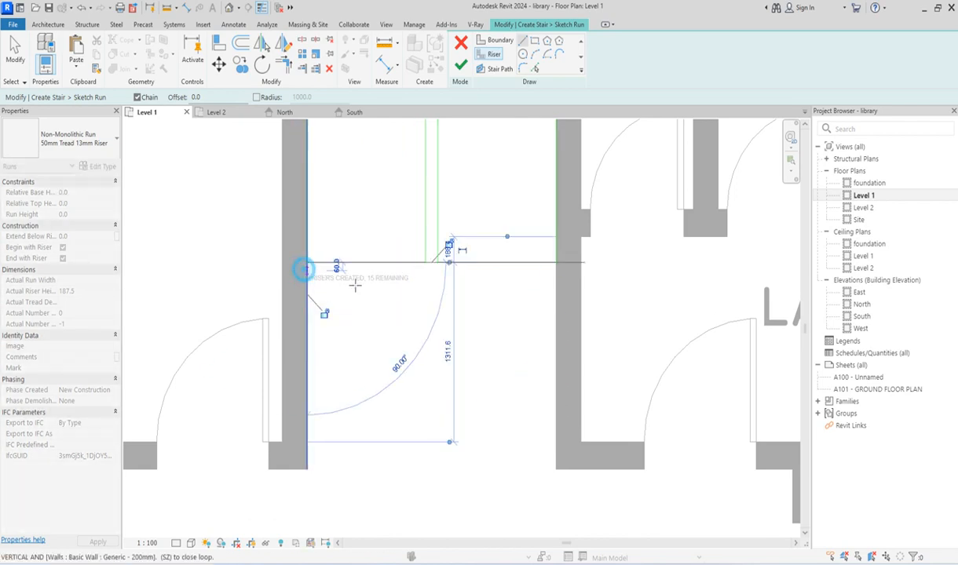
key("Escape")
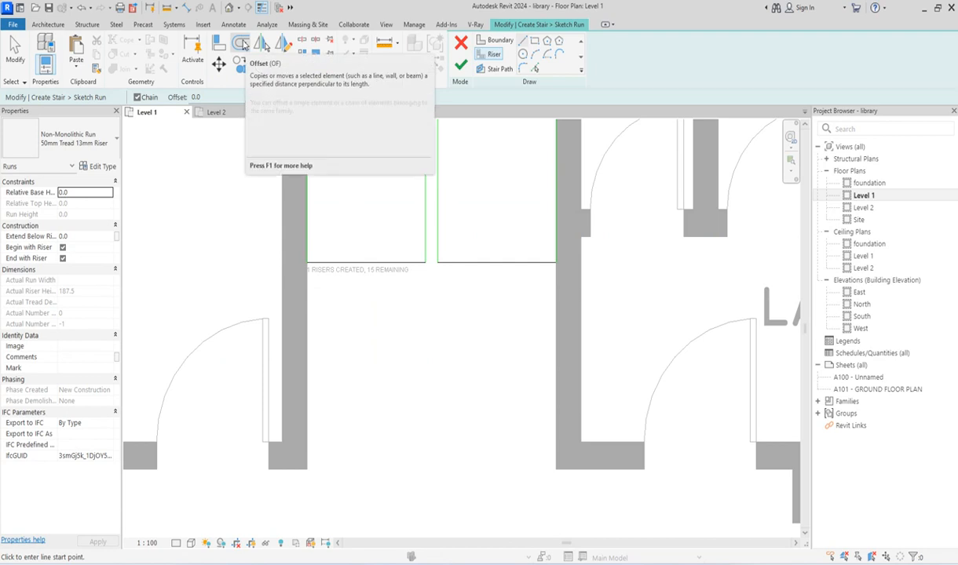
Copy the south-end risers northward at repeated 350 mm offsets using Pick Lines until each stair flight has ten risers.
left_click(532, 70)
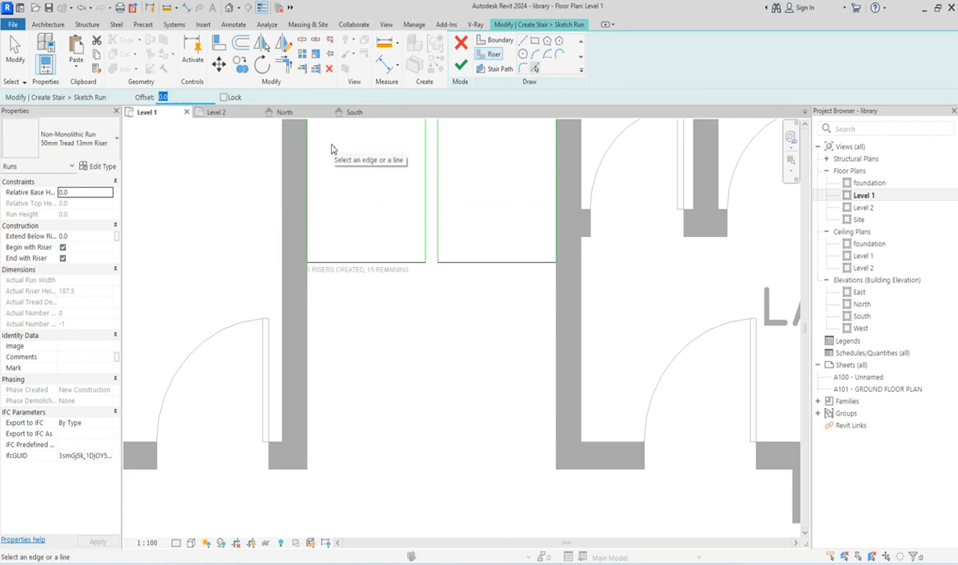
type("35")
key("Return")
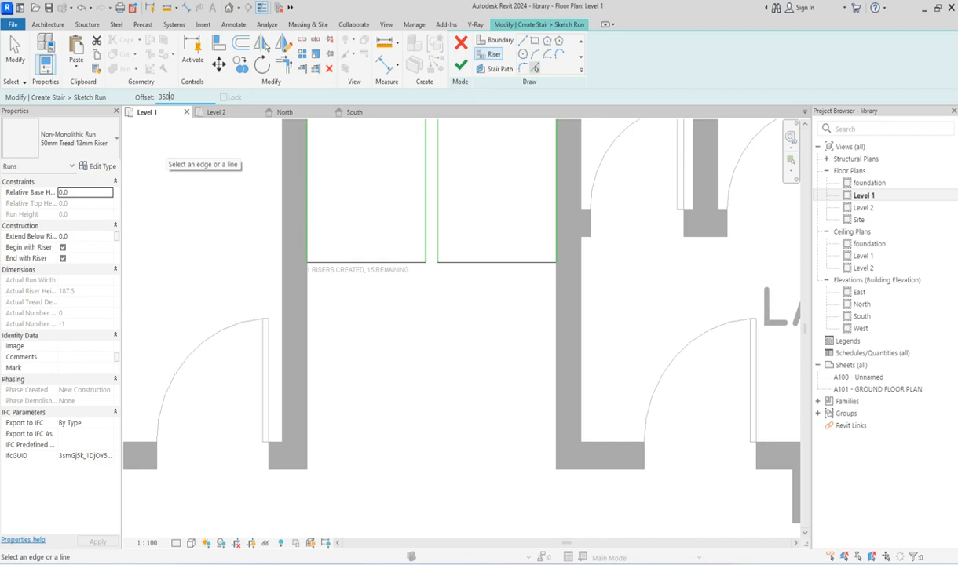
type("0")
left_click(373, 263)
left_click(464, 263)
left_click(474, 215)
left_click(370, 214)
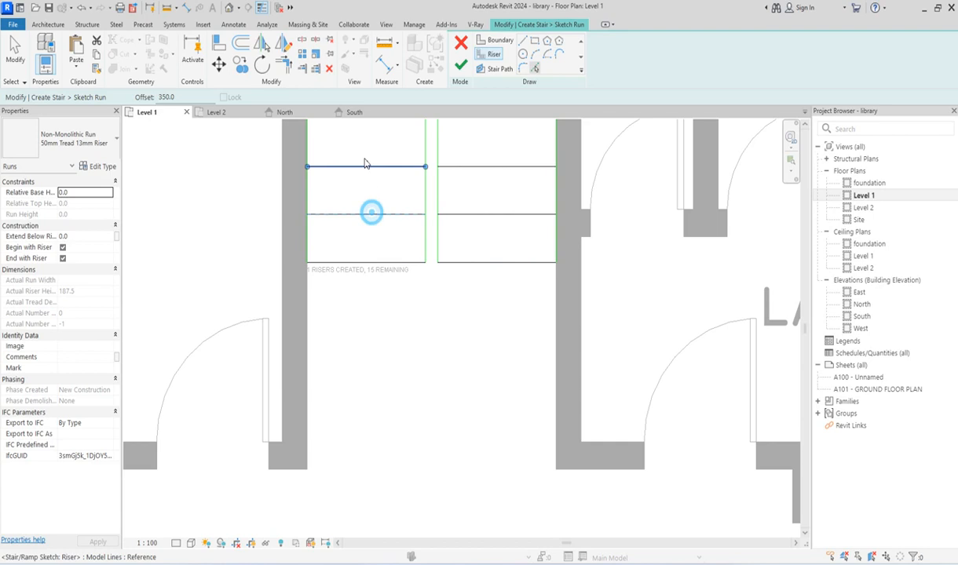
left_click(475, 161)
scroll(436, 283, "down", 3)
left_click(407, 213)
left_click(465, 213)
left_click(403, 191)
left_click(452, 192)
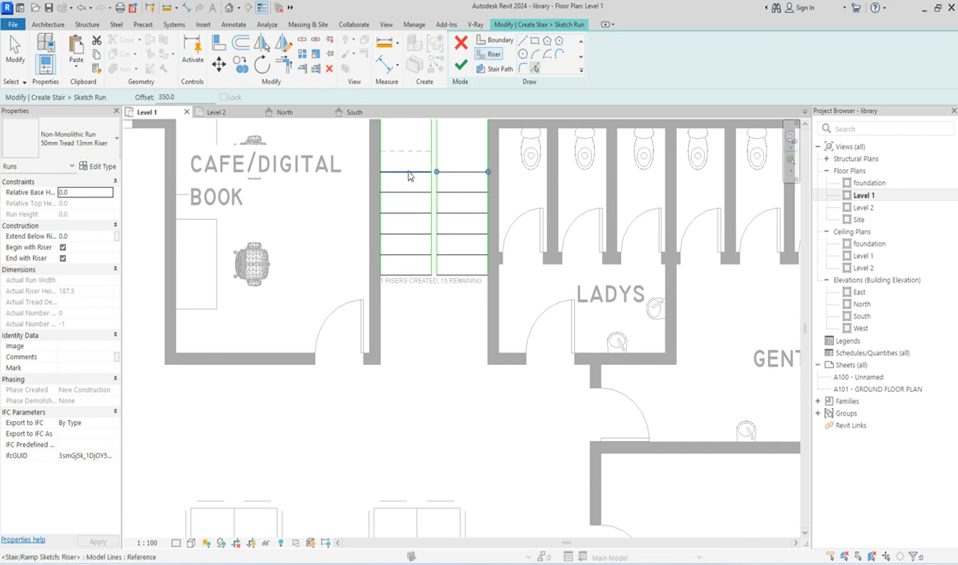
scroll(427, 197, "down", 4)
scroll(420, 251, "up", 4)
left_click(413, 192)
left_click(455, 204)
scroll(422, 224, "up", 1)
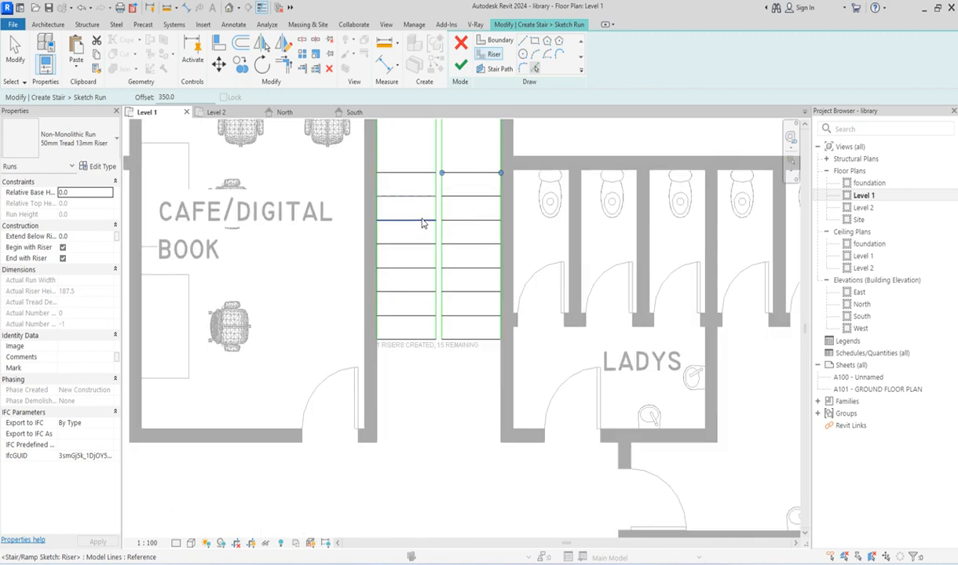
left_click(405, 171)
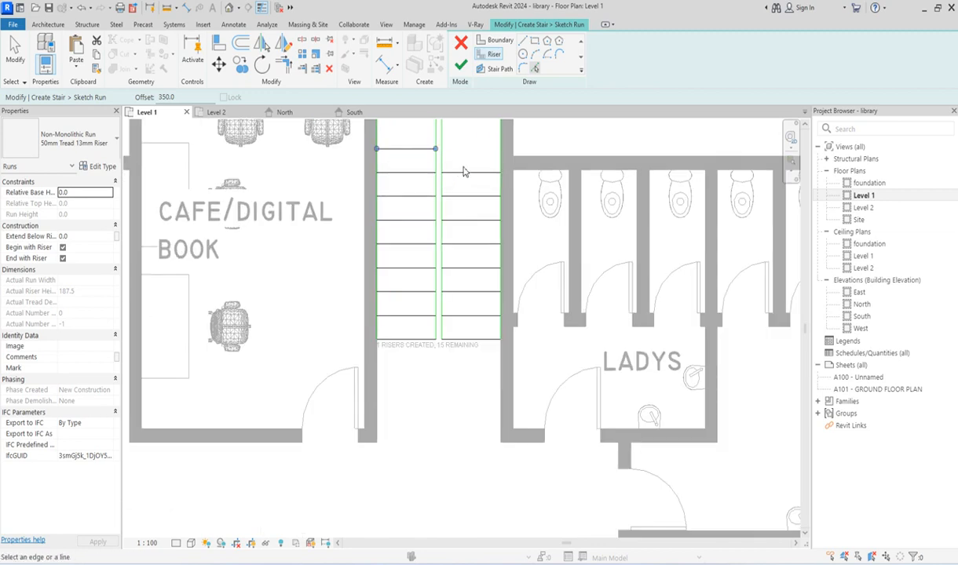
left_click(464, 171)
scroll(419, 380, "down", 1)
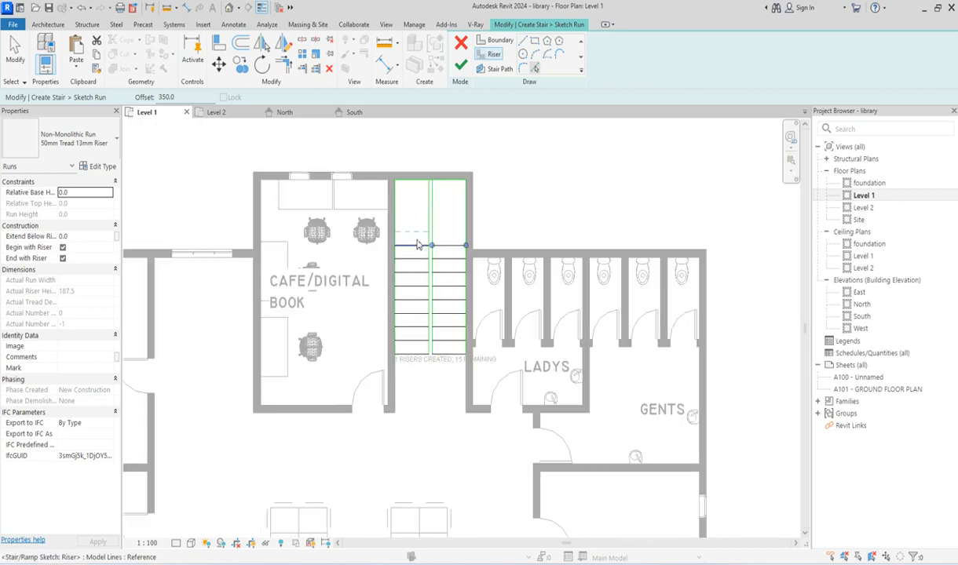
scroll(417, 267, "up", 1)
left_click(417, 247)
left_click(456, 248)
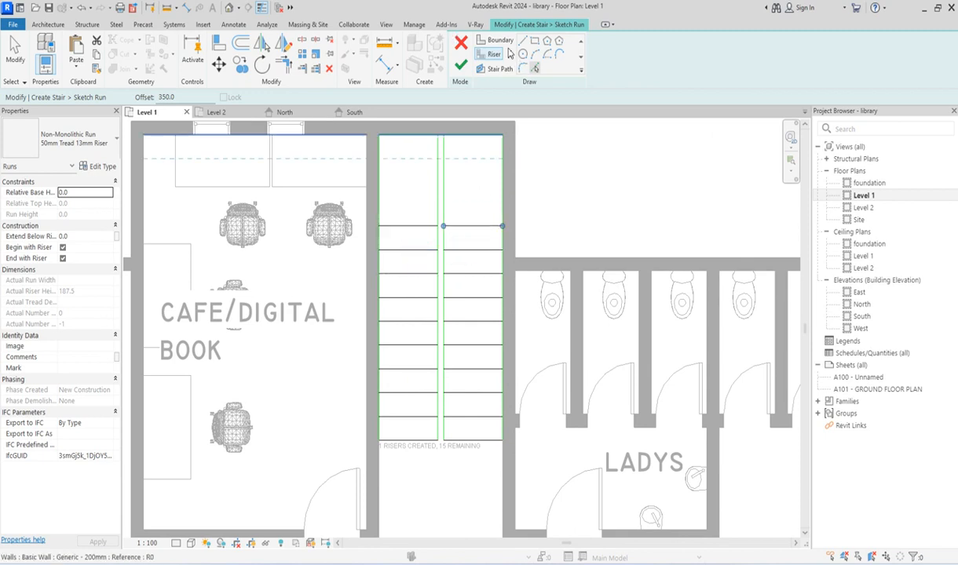
Draw a boundary line joining the two inner stair boundaries at the northernmost risers and trim off their extensions into the landing.
left_click(503, 43)
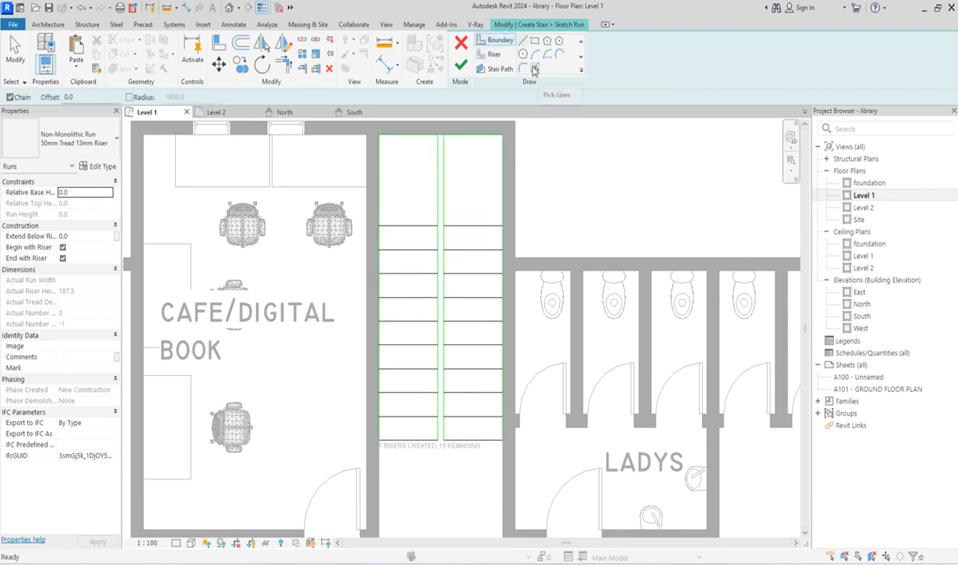
left_click(522, 39)
scroll(436, 247, "up", 2)
left_click(440, 209)
left_click(450, 209)
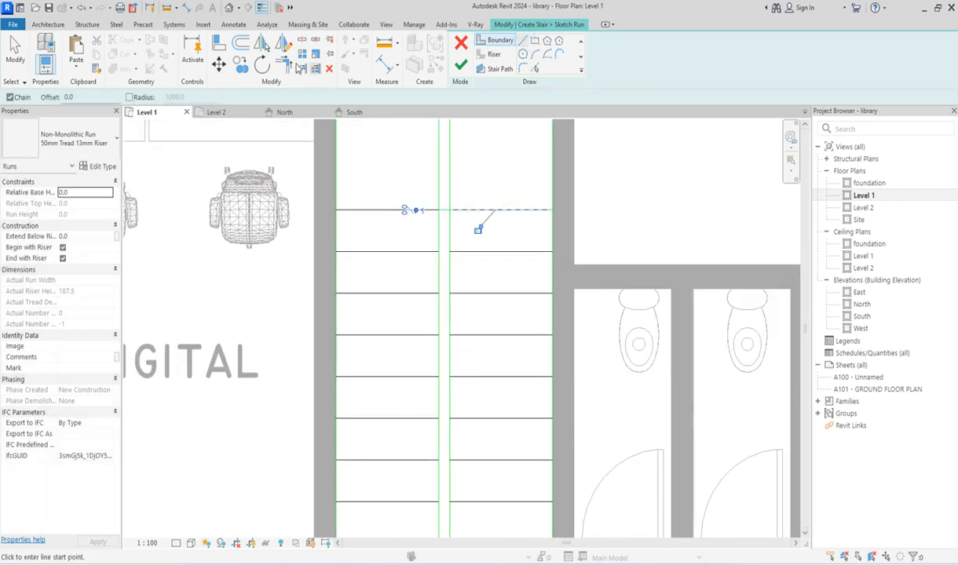
left_click(287, 67)
left_click(445, 209)
left_click(447, 220)
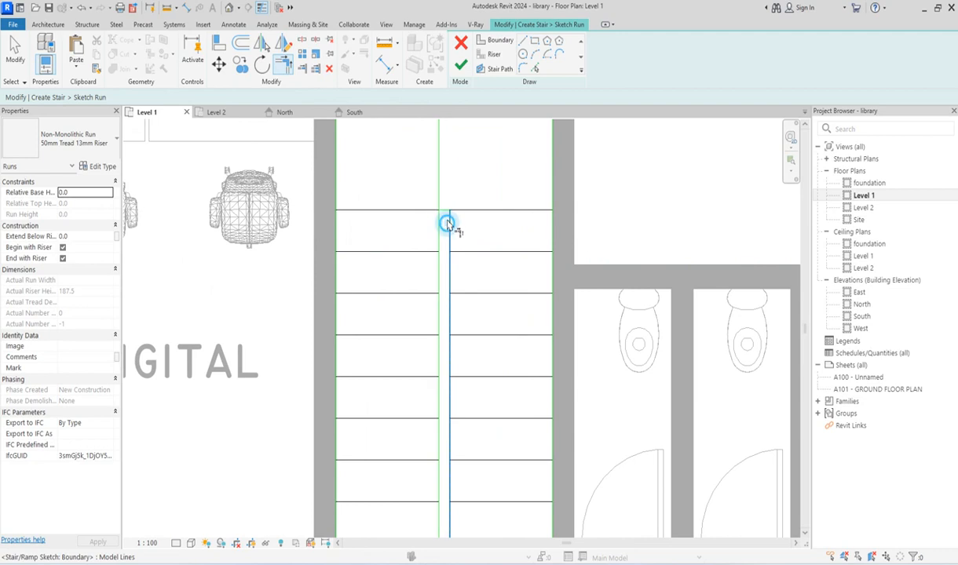
scroll(445, 220, "down", 3)
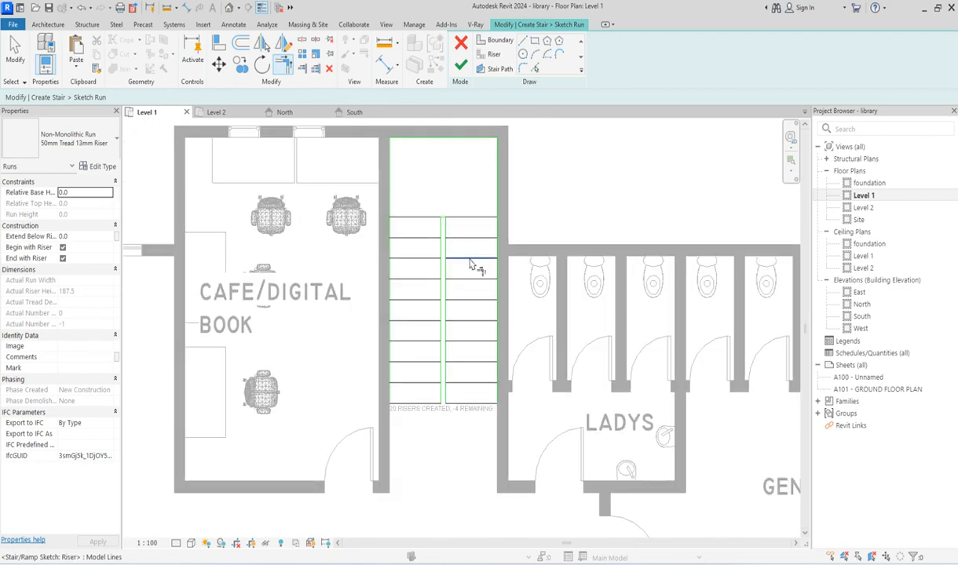
scroll(402, 417, "up", 2)
scroll(417, 386, "down", 2)
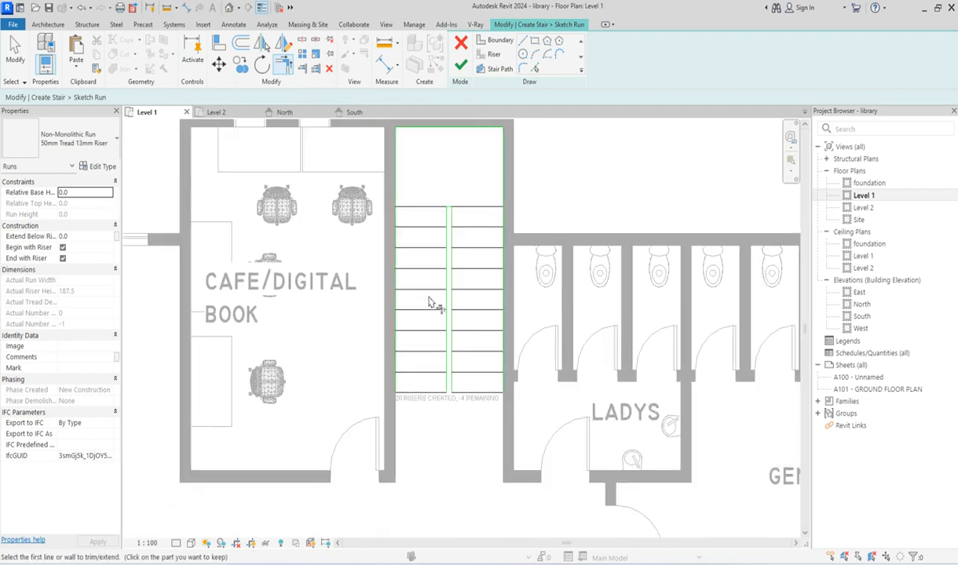
Draw a U-shaped stair path from the south end of the east flight, across the landing, to the south end of the west flight.
left_click(494, 69)
left_click(477, 390)
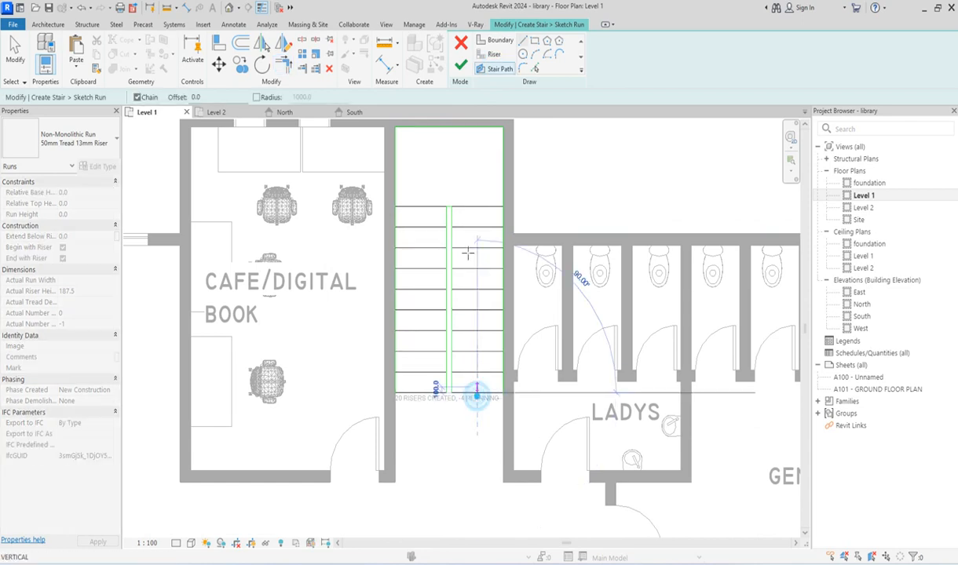
left_click(473, 169)
left_click(419, 167)
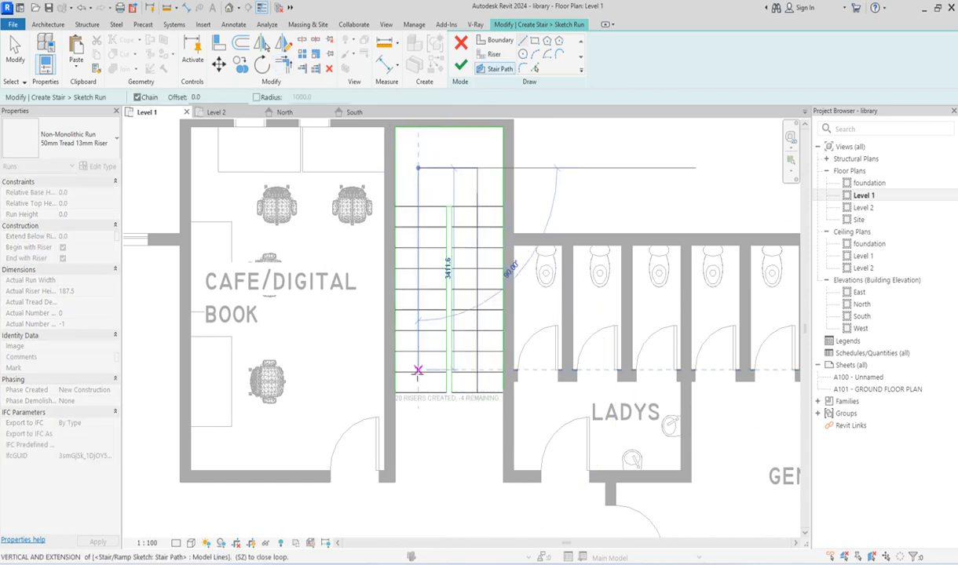
left_click(417, 391)
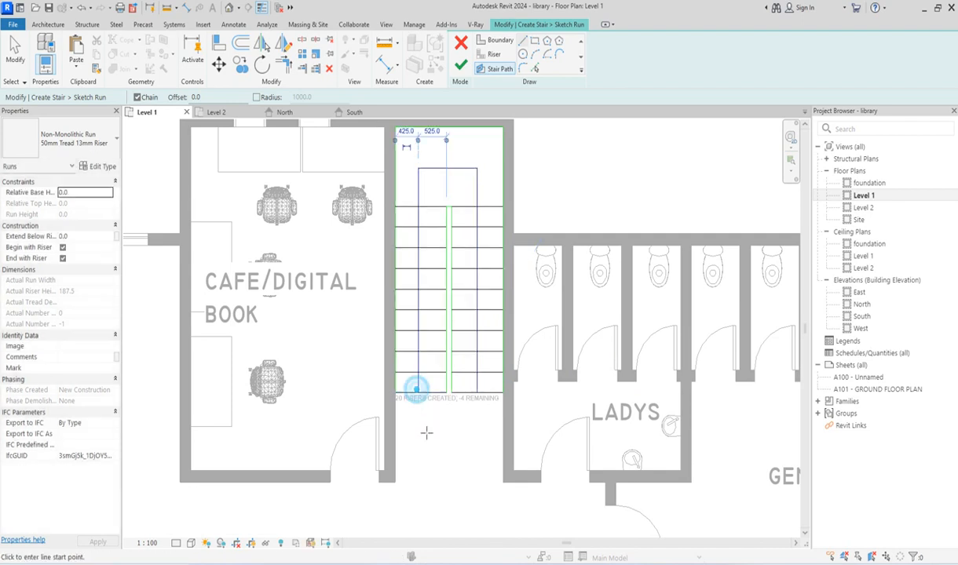
Finish the run sketch and complete the stair.
left_click(460, 66)
left_click(454, 391)
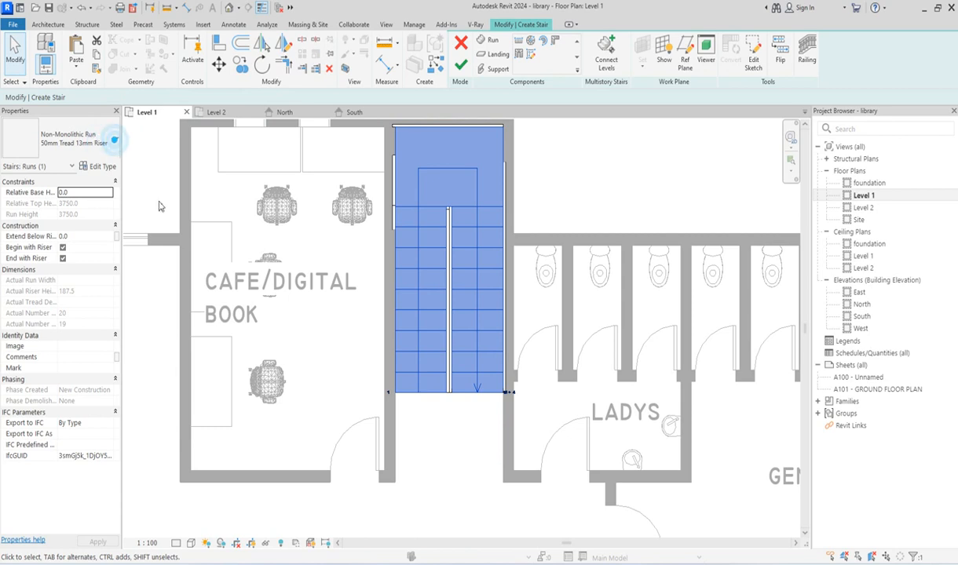
left_click(560, 140)
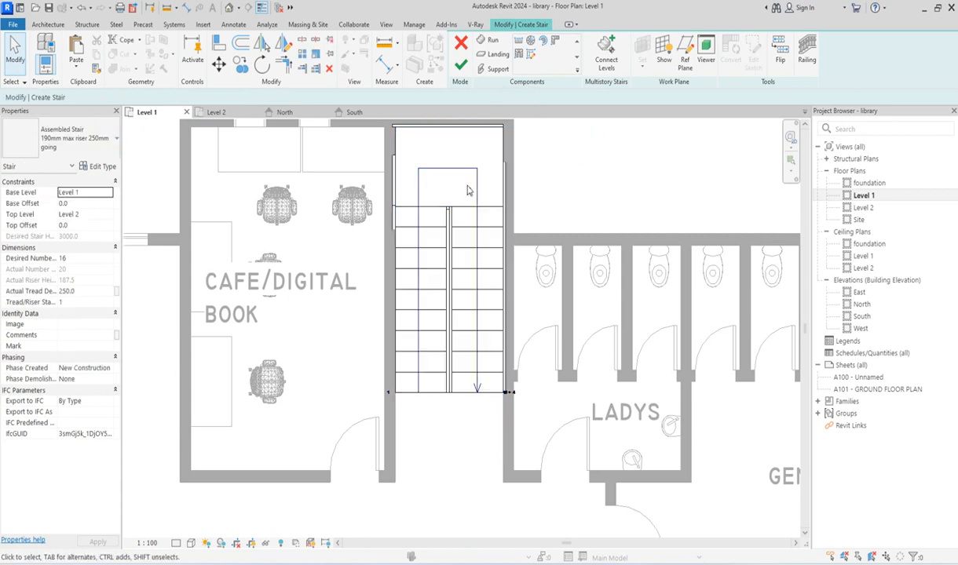
left_click(461, 64)
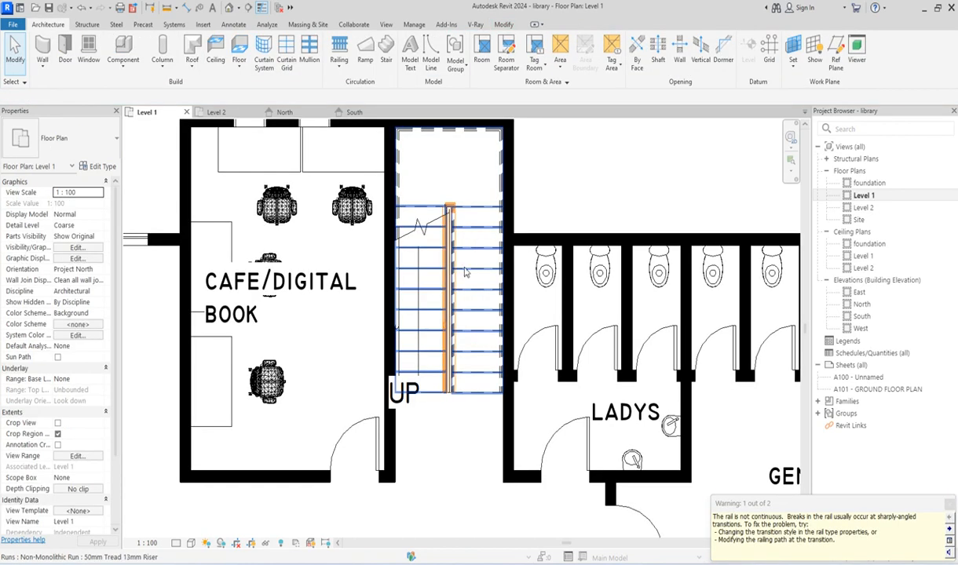
Change the stair's type to the Cast-In-Place Monolithic Stair.
left_click(423, 314)
left_click(84, 144)
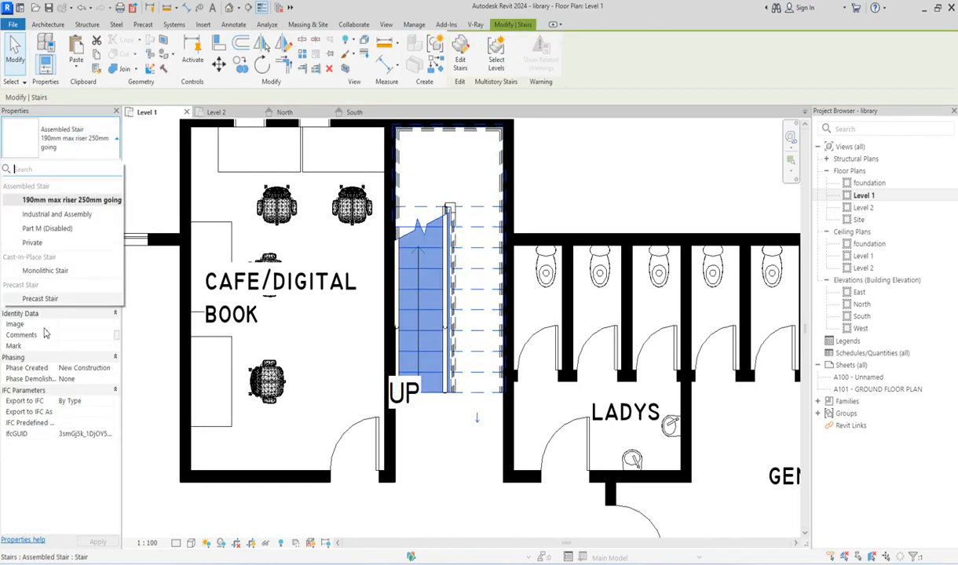
left_click(63, 272)
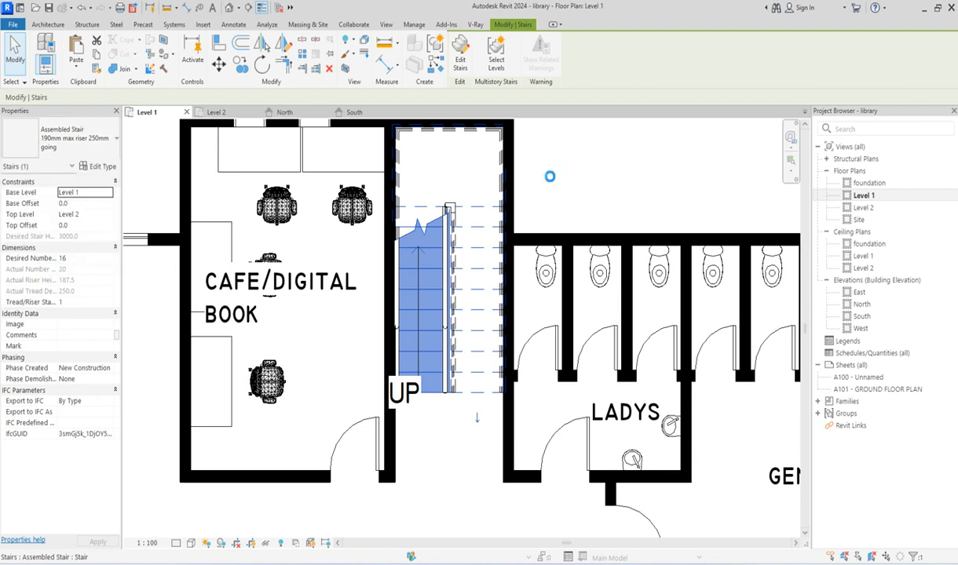
left_click(572, 176)
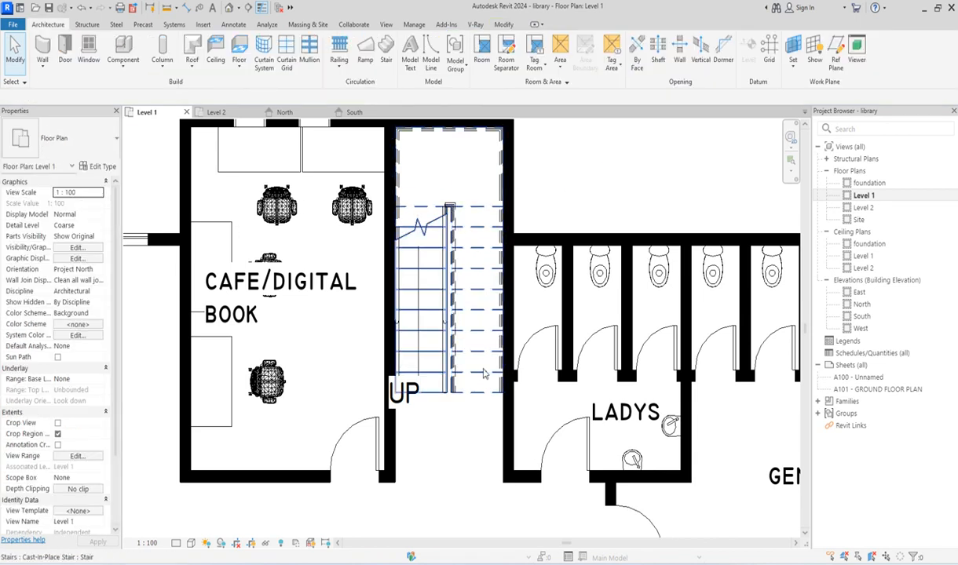
Place a building section running north-south through the stair's east flight into the readers area, looking east.
scroll(479, 393, "down", 3)
scroll(475, 400, "up", 2)
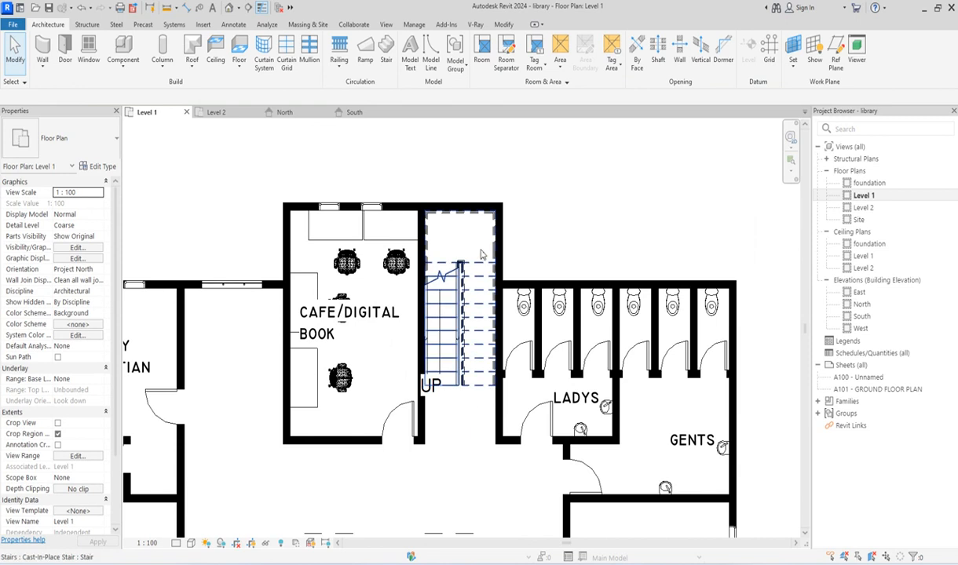
scroll(442, 391, "down", 2)
scroll(443, 391, "up", 3)
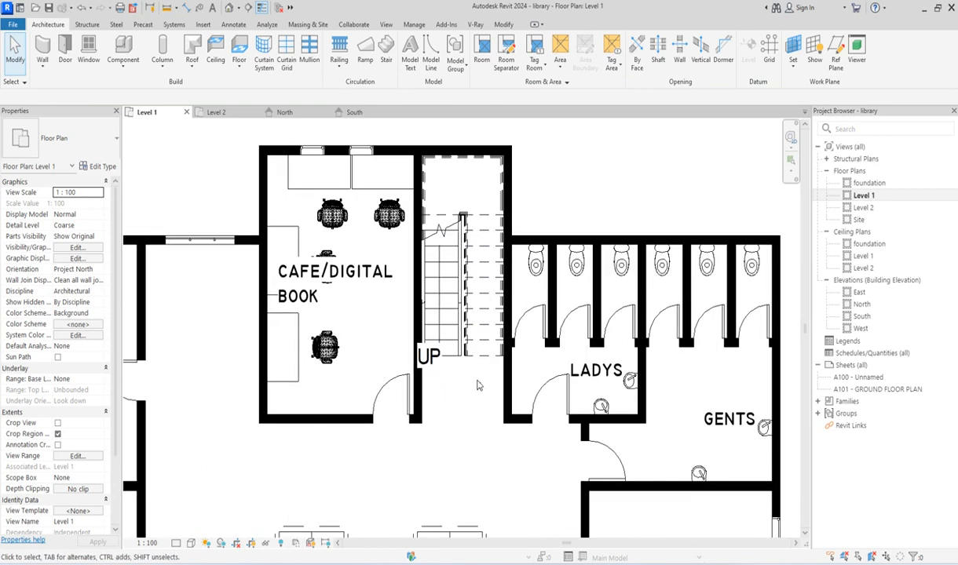
scroll(446, 319, "down", 2)
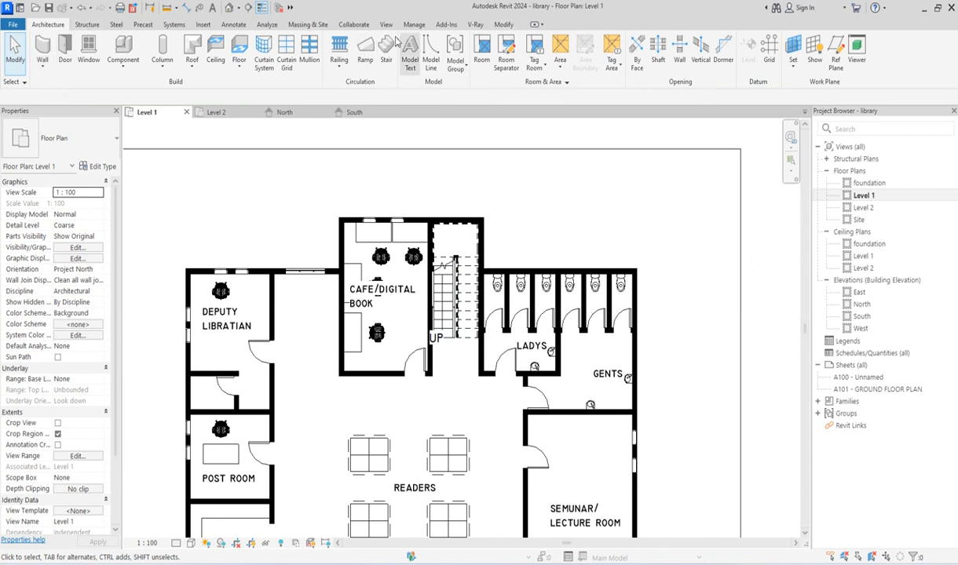
left_click(246, 8)
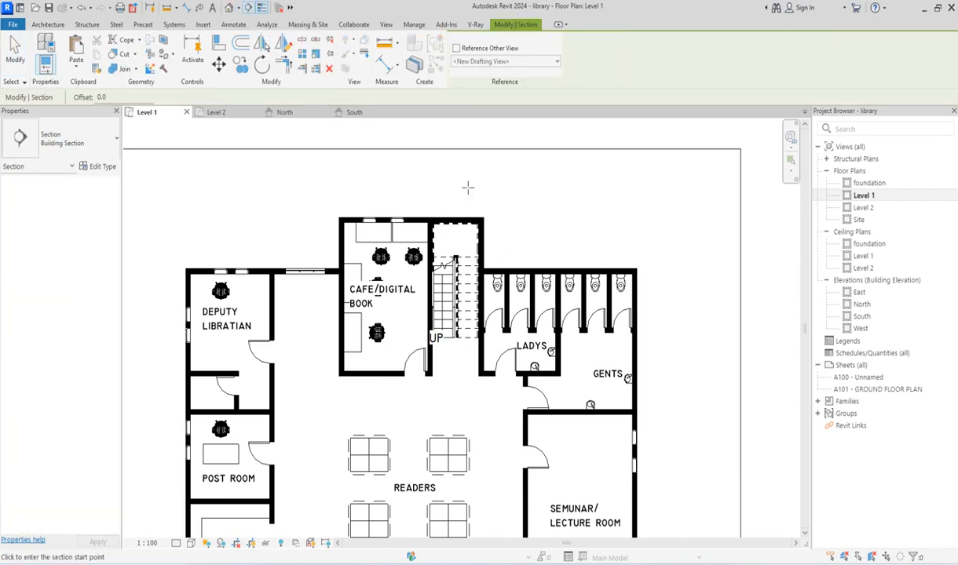
left_click(470, 187)
scroll(491, 428, "down", 3)
scroll(486, 322, "down", 2)
scroll(487, 385, "up", 2)
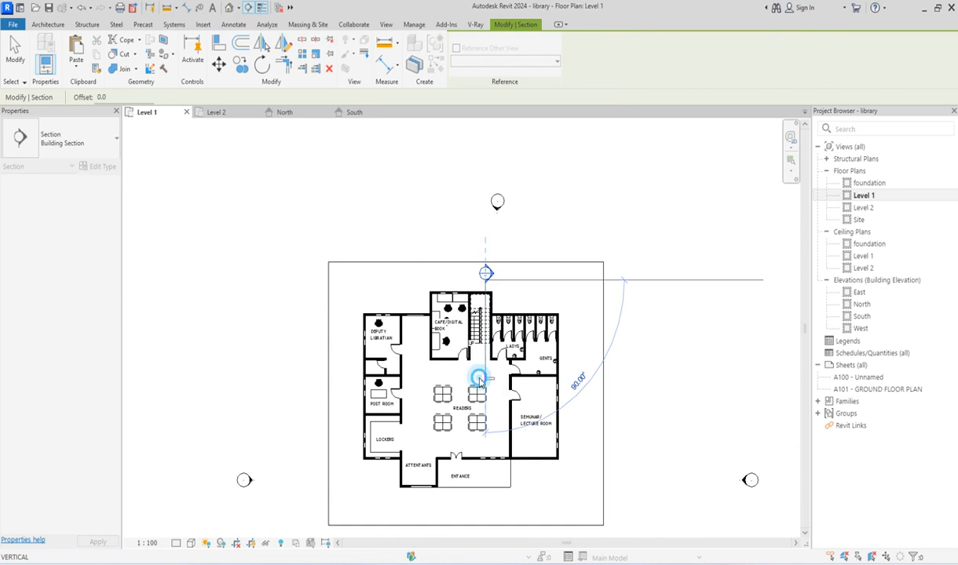
left_click(479, 378)
scroll(522, 279, "up", 2)
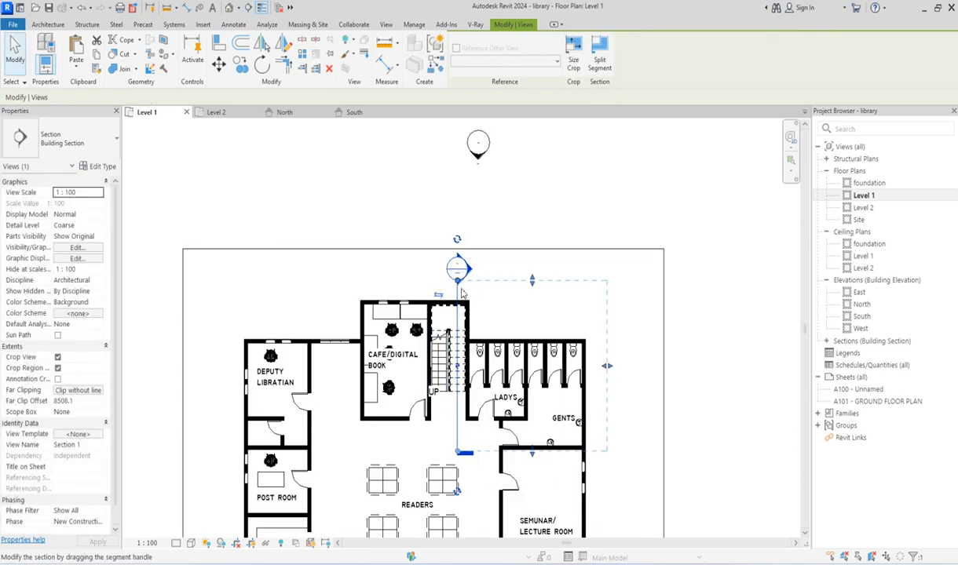
Open the new section's view and examine how the stair's upper flight meets the Level 2 floor.
right_click(462, 295)
left_click(501, 301)
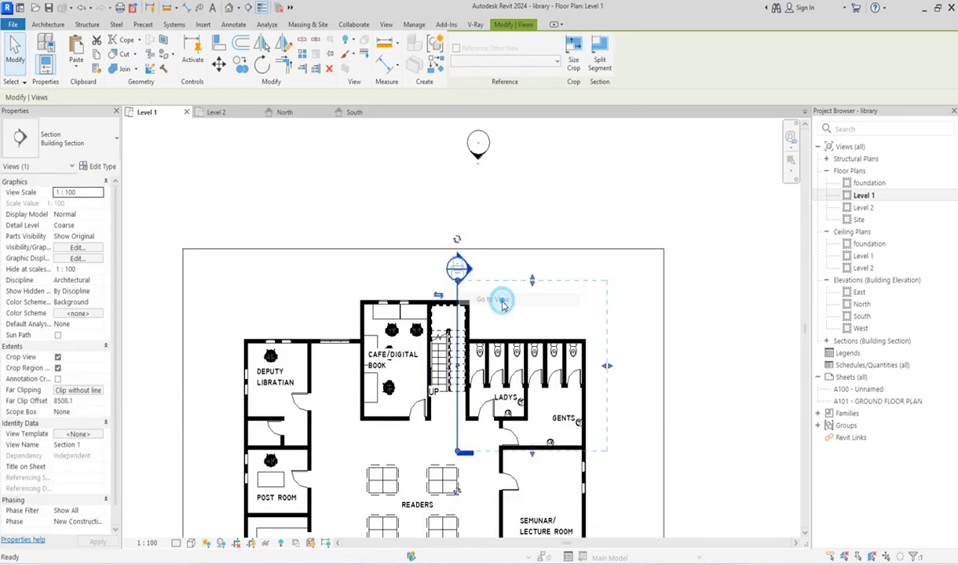
scroll(483, 324, "up", 2)
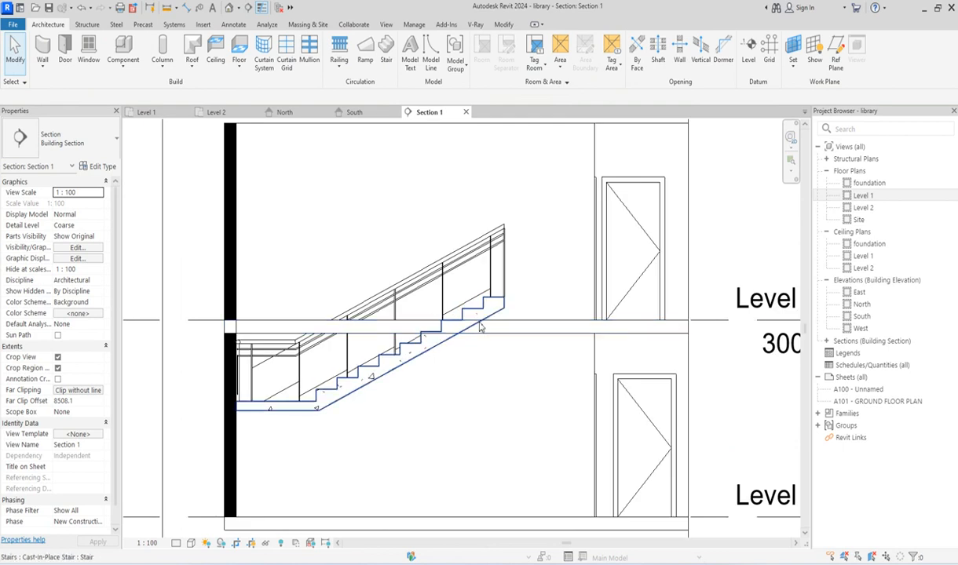
scroll(481, 327, "up", 1)
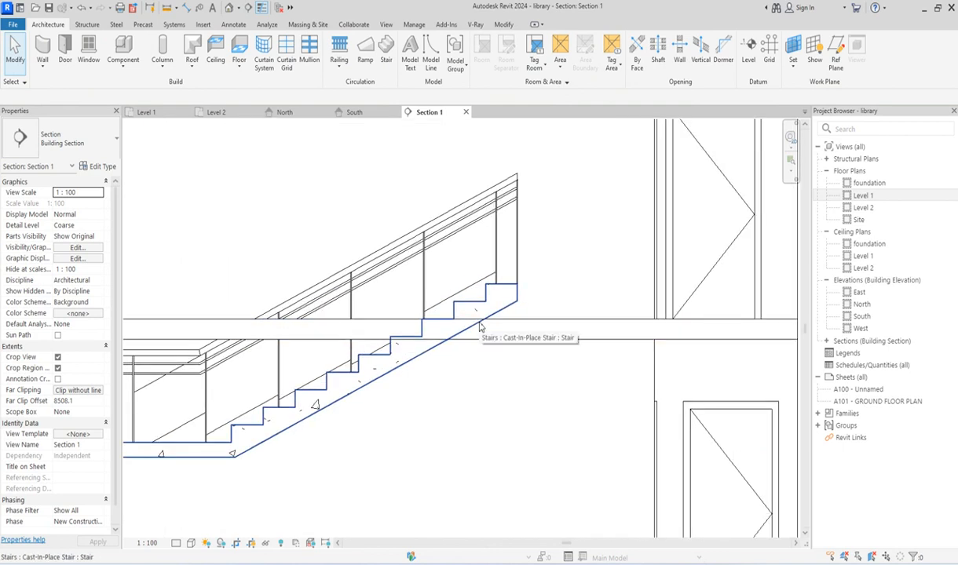
Edit the stair's run sketch in the Level 1 plan and delete the southernmost riser of each flight.
left_click(481, 327)
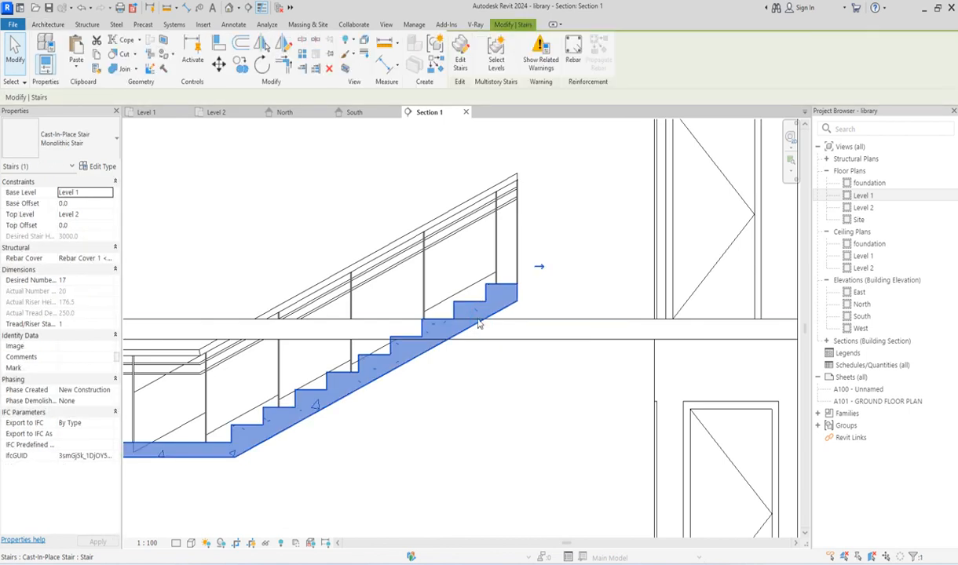
left_click(463, 67)
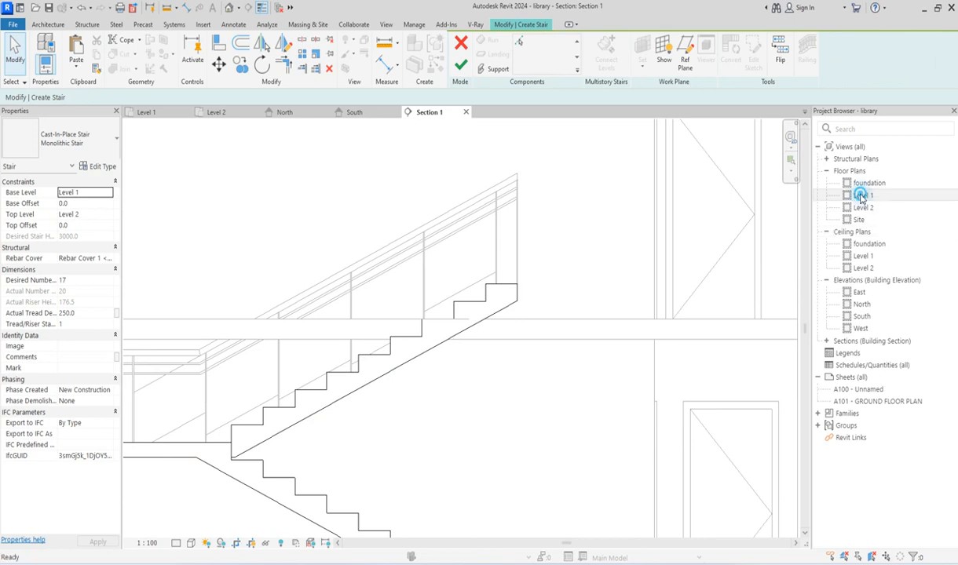
double_click(861, 195)
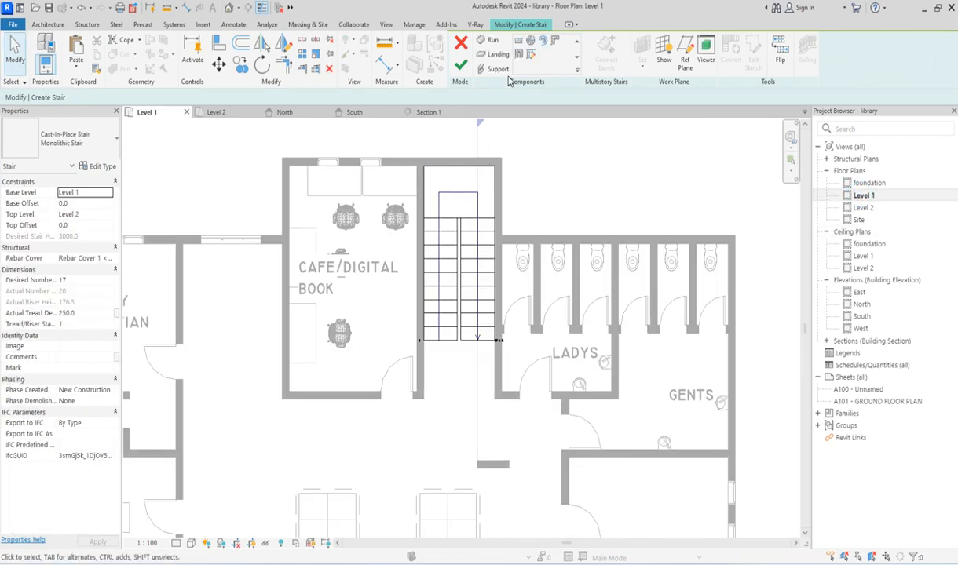
double_click(448, 313)
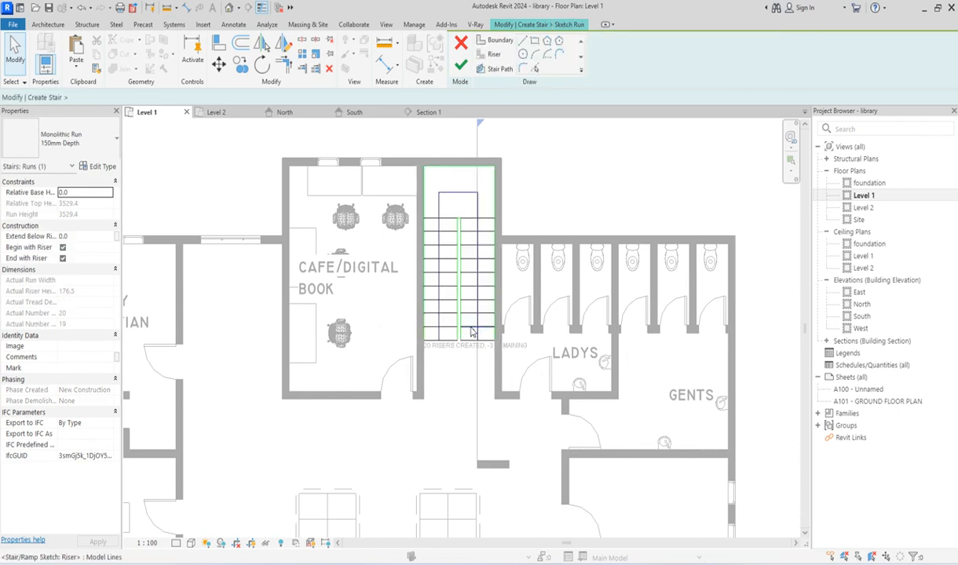
scroll(478, 350, "up", 4)
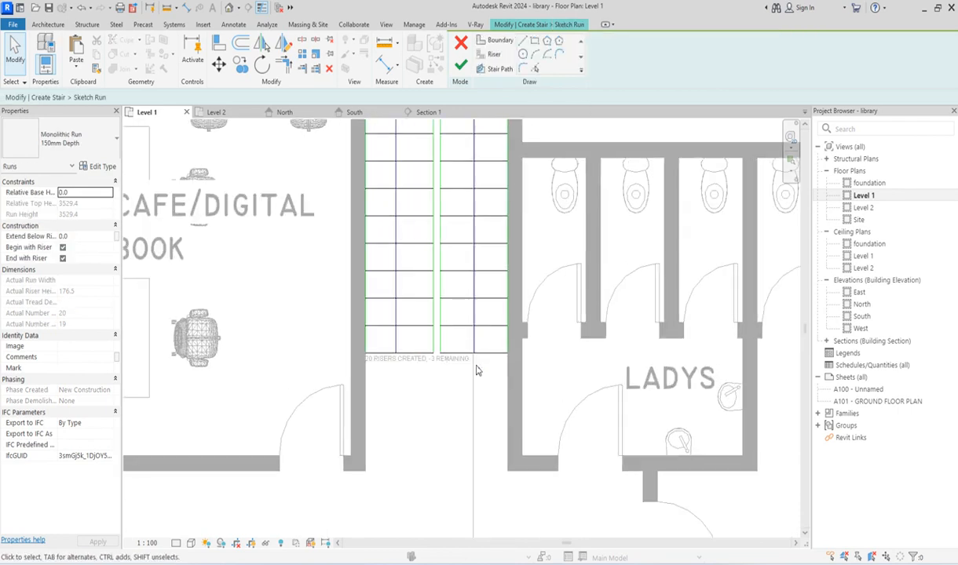
left_click(491, 355)
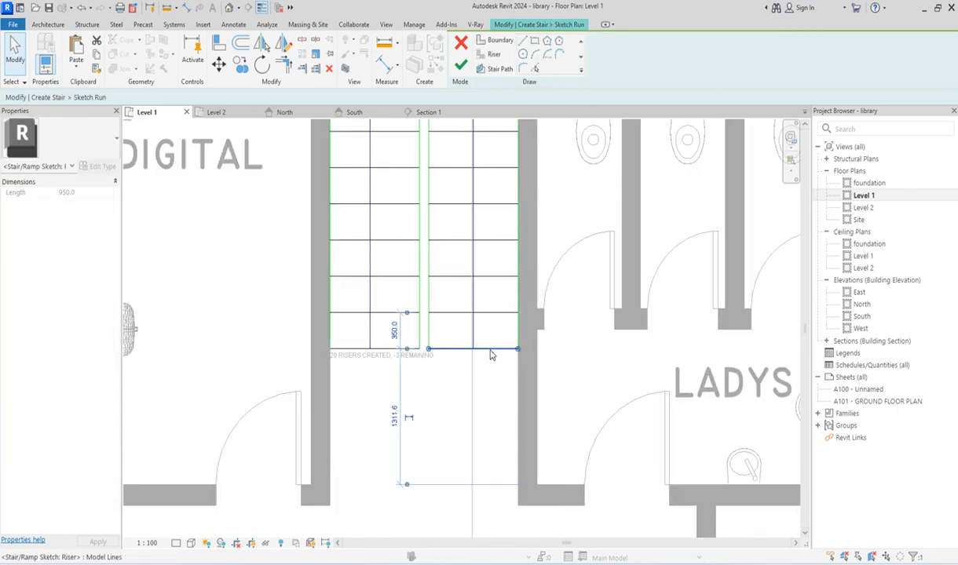
key("Delete")
left_click(397, 351)
left_click(329, 68)
Trim the boundary and stair path lines of both flights to their new southernmost risers, and finish the run sketch.
left_click(315, 70)
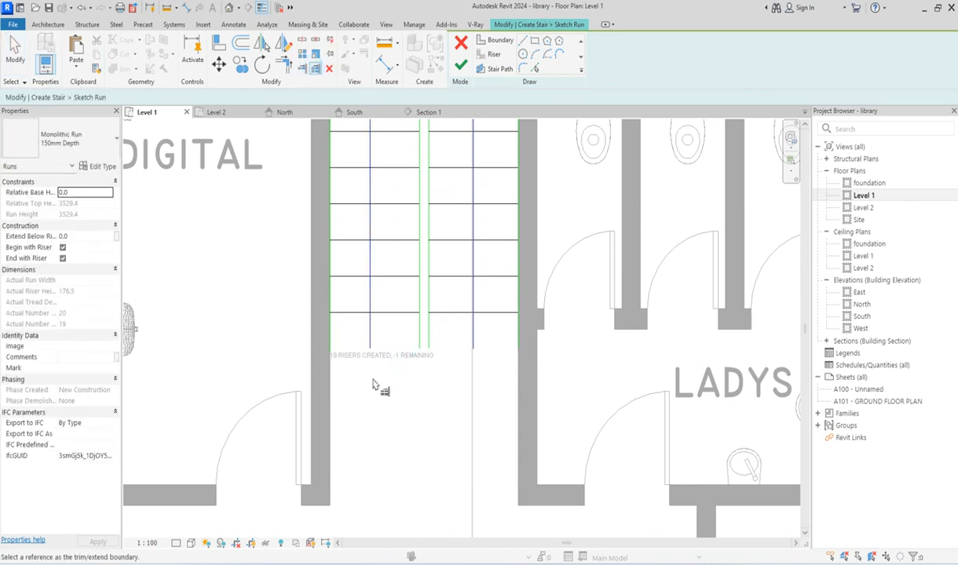
left_click(391, 312)
left_click(371, 297)
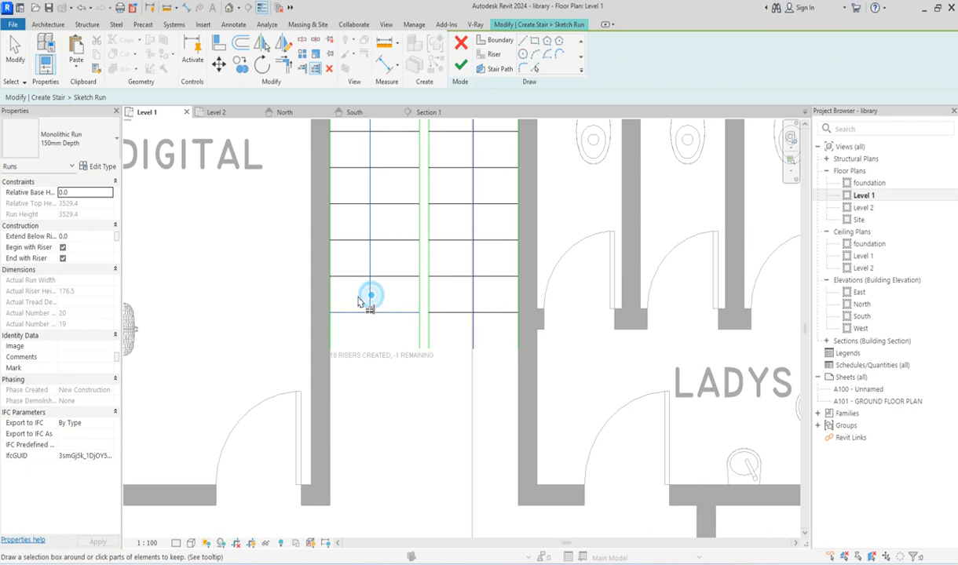
left_click(334, 306)
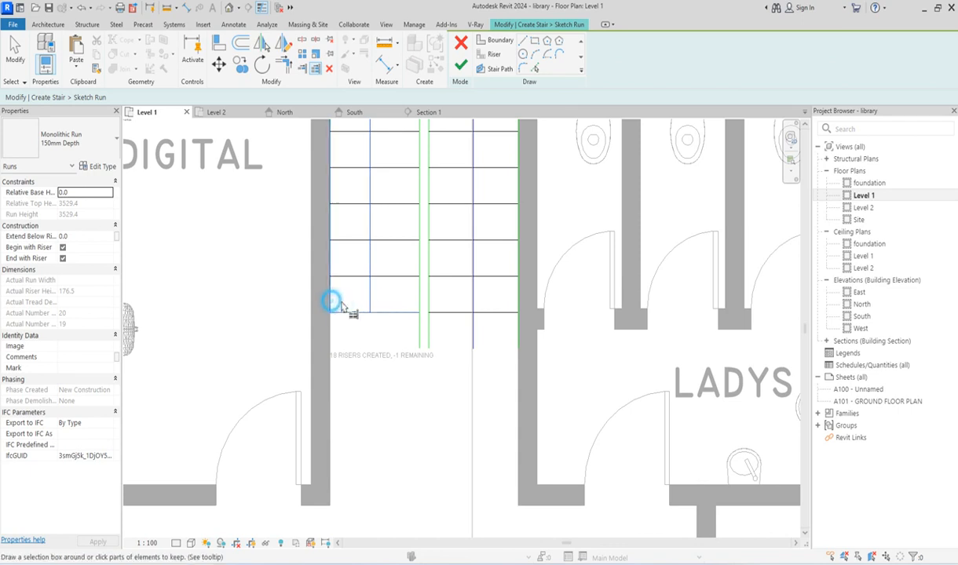
left_click(427, 295)
left_click(474, 300)
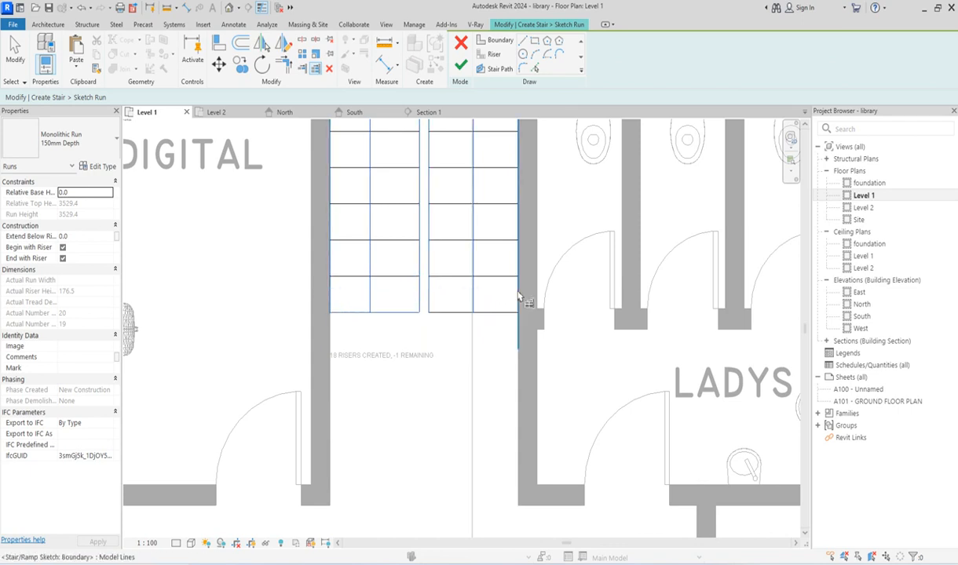
left_click(521, 291)
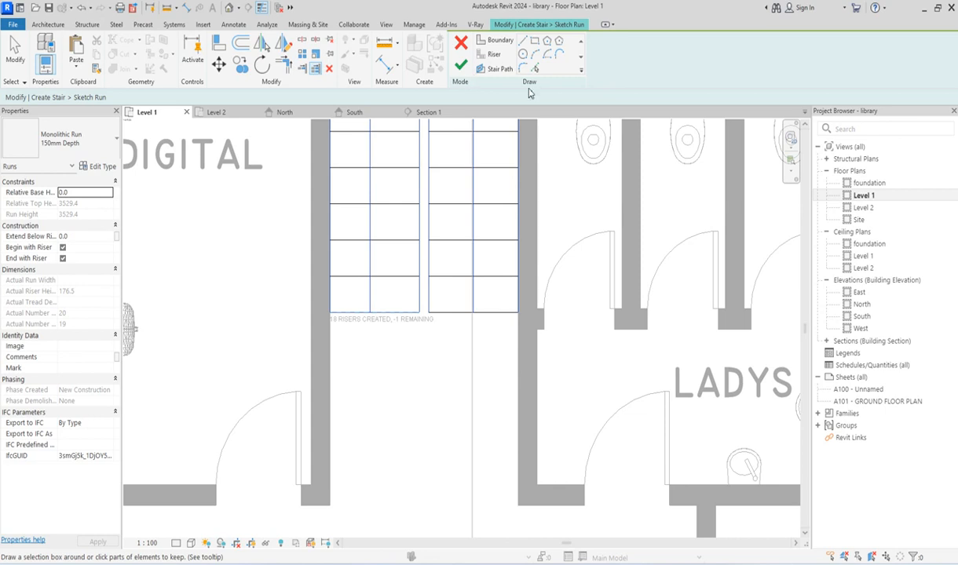
left_click(462, 67)
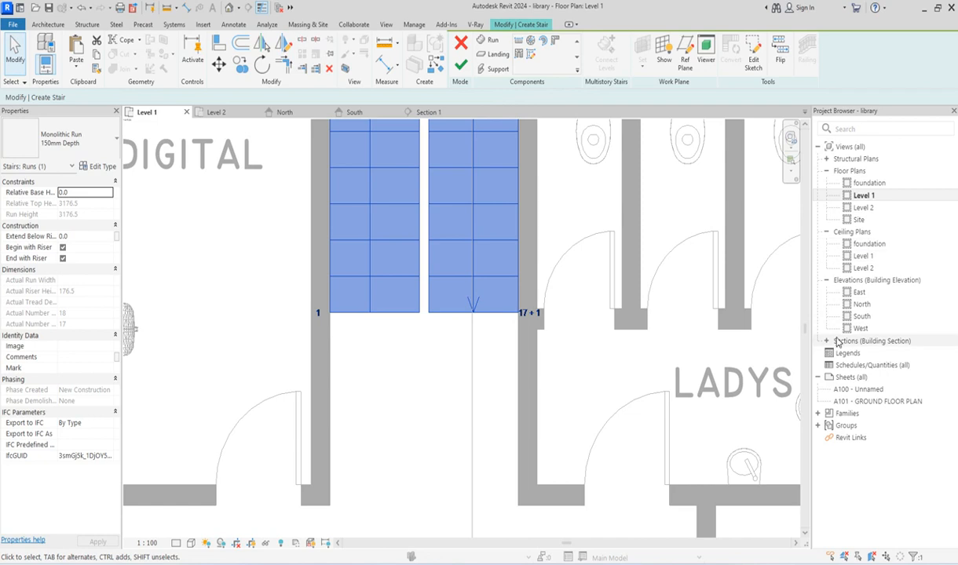
Open the Section 1 view and examine how the shortened upper flight meets the Level 2 floor.
left_click(827, 342)
double_click(844, 353)
left_click(595, 391)
scroll(469, 268, "down", 8)
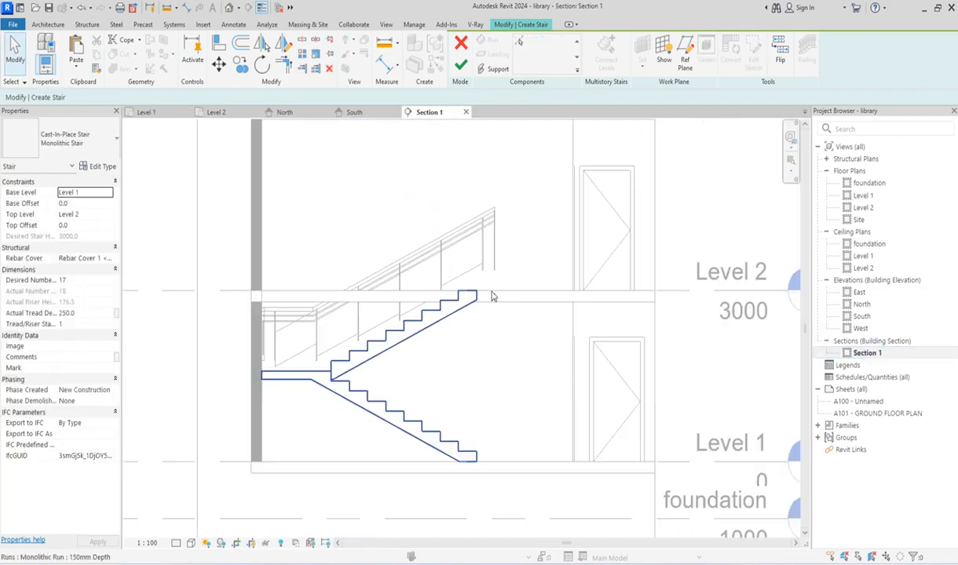
scroll(482, 392, "up", 3)
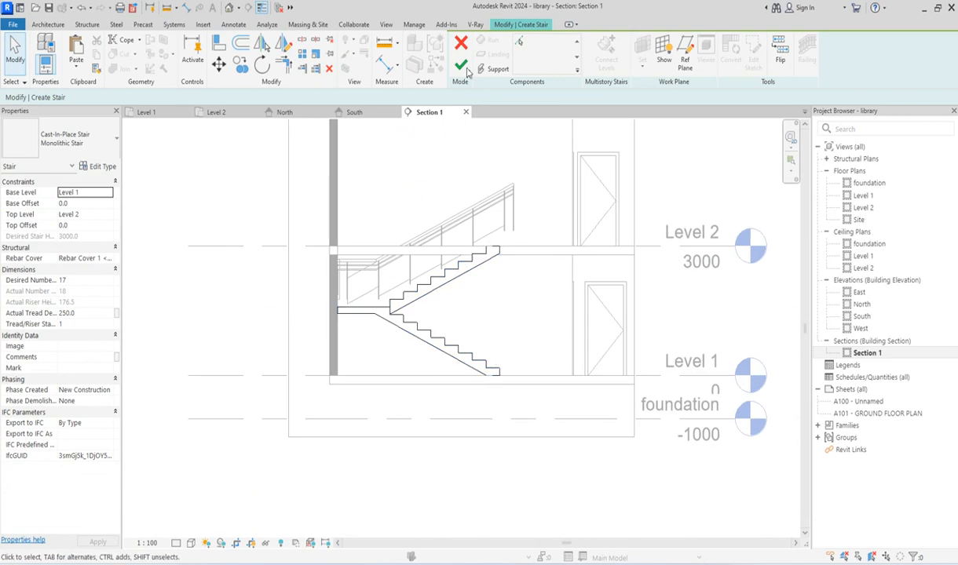
Measure the depth of the stair's intermediate landing with an aligned dimension, without placing it.
left_click(383, 67)
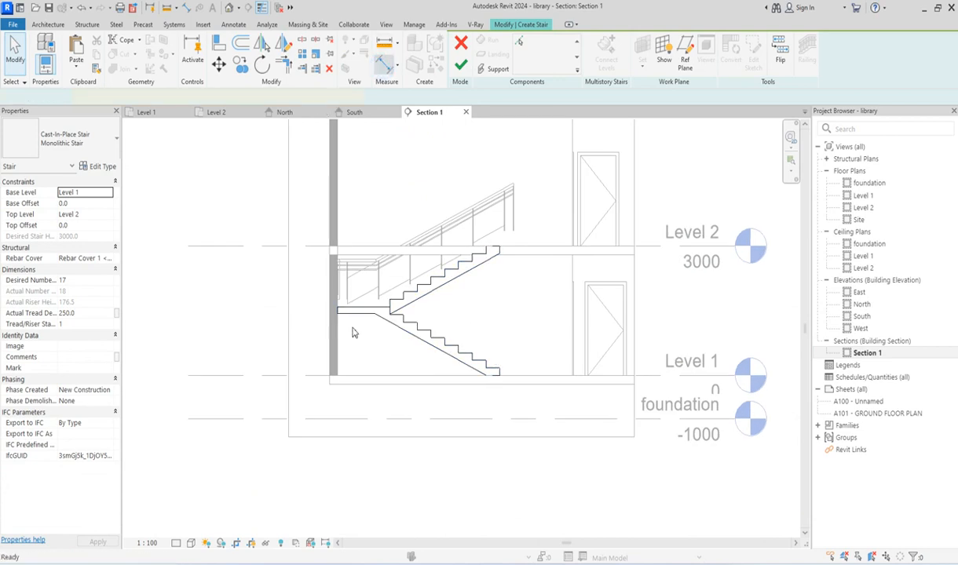
scroll(397, 311, "up", 3)
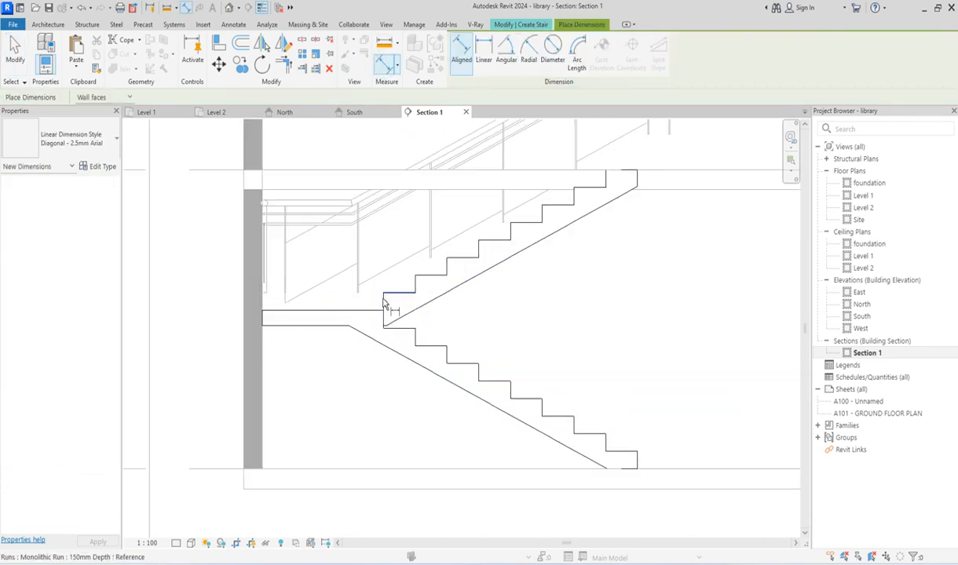
scroll(384, 307, "up", 2)
left_click(383, 296)
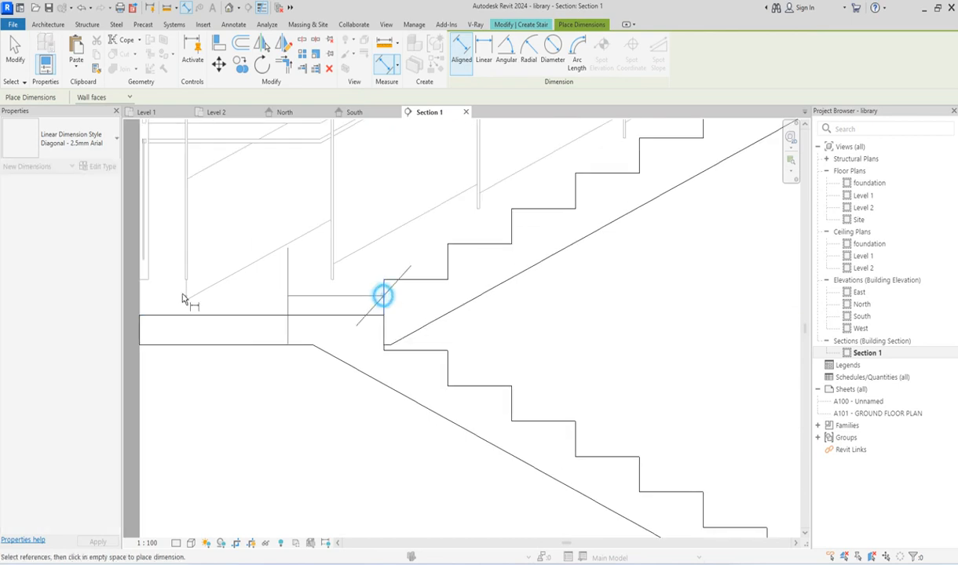
left_click(142, 301)
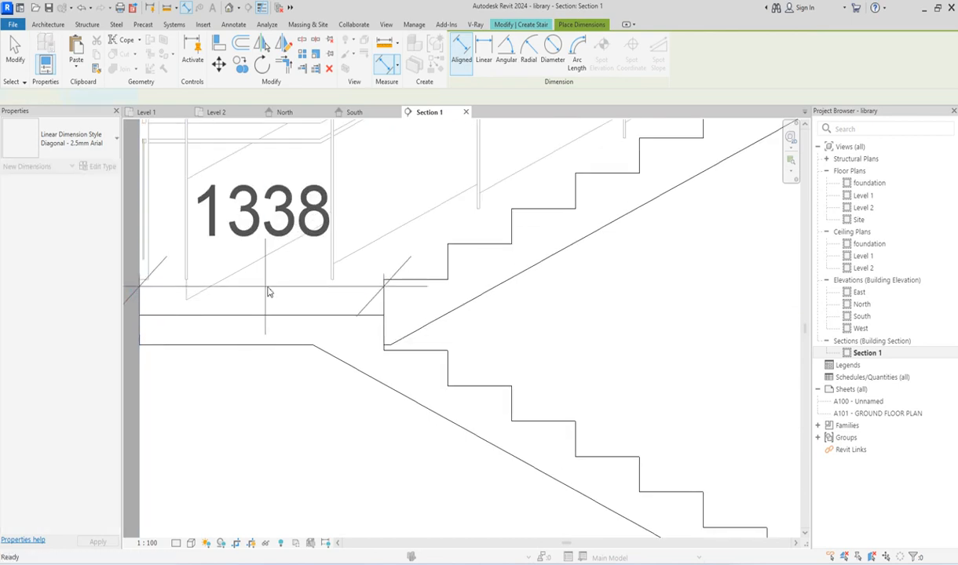
key("Escape")
Finish editing the stair.
scroll(295, 375, "down", 2)
scroll(447, 324, "down", 5)
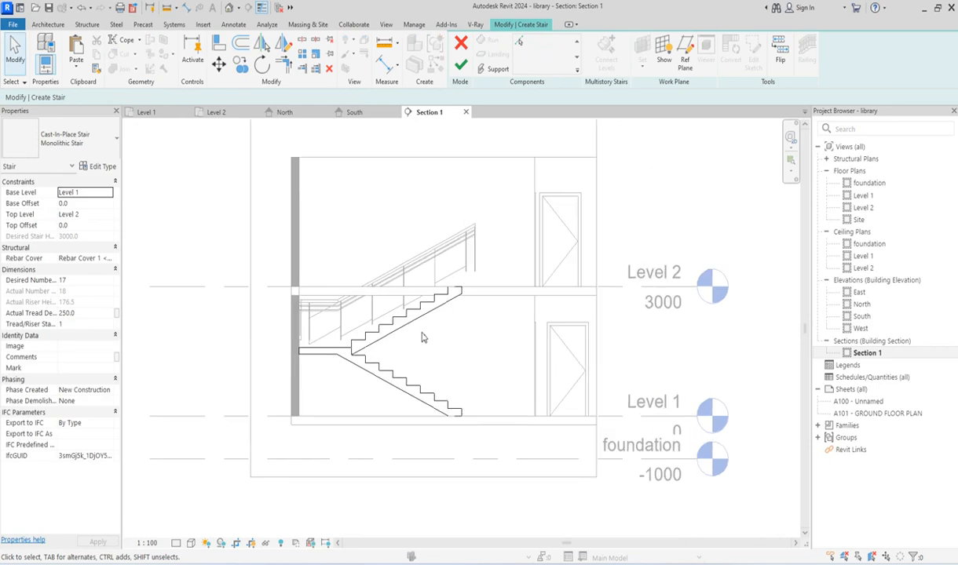
left_click(464, 64)
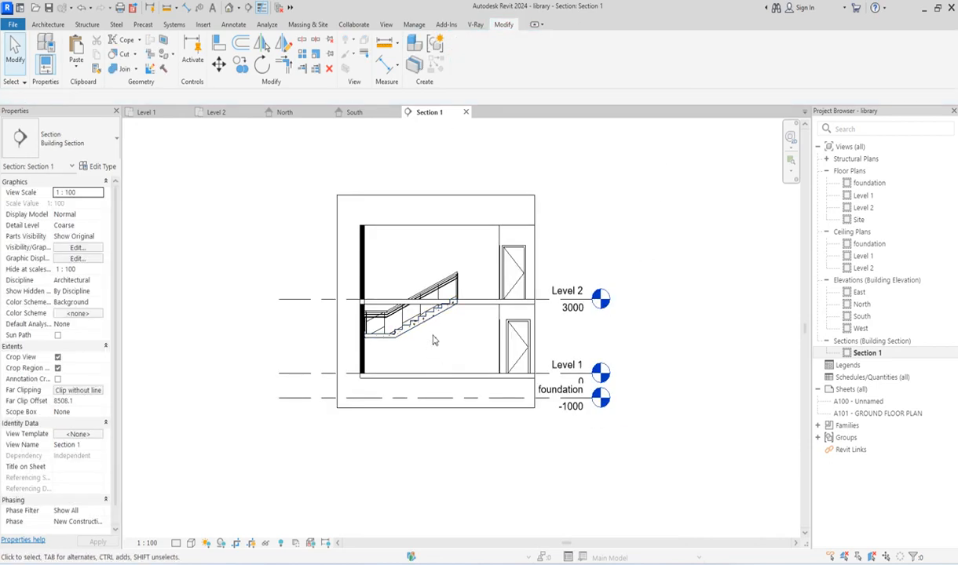
scroll(430, 329, "up", 2)
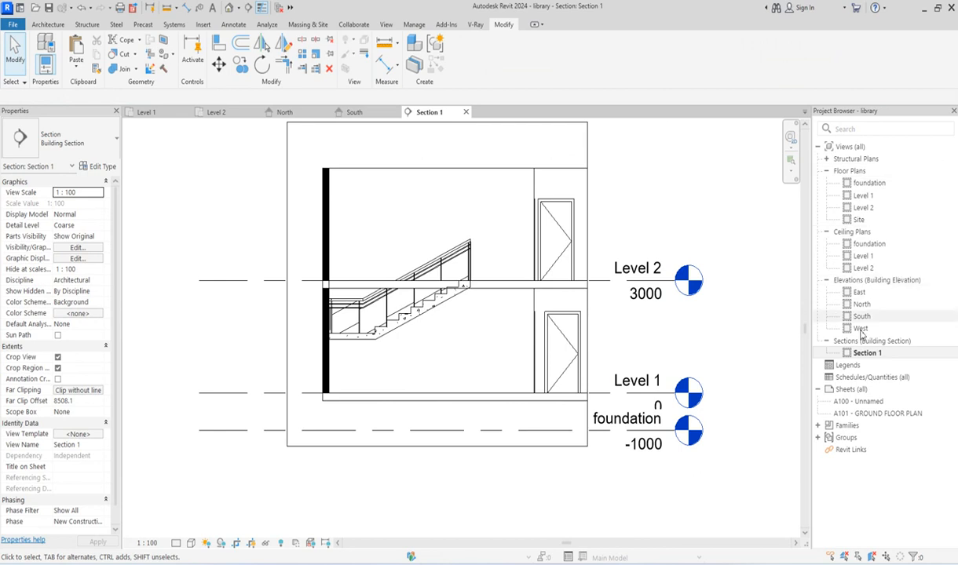
Move the section line west in the Level 1 plan so it cuts the stair's west flight, and go to its view.
left_click(865, 354)
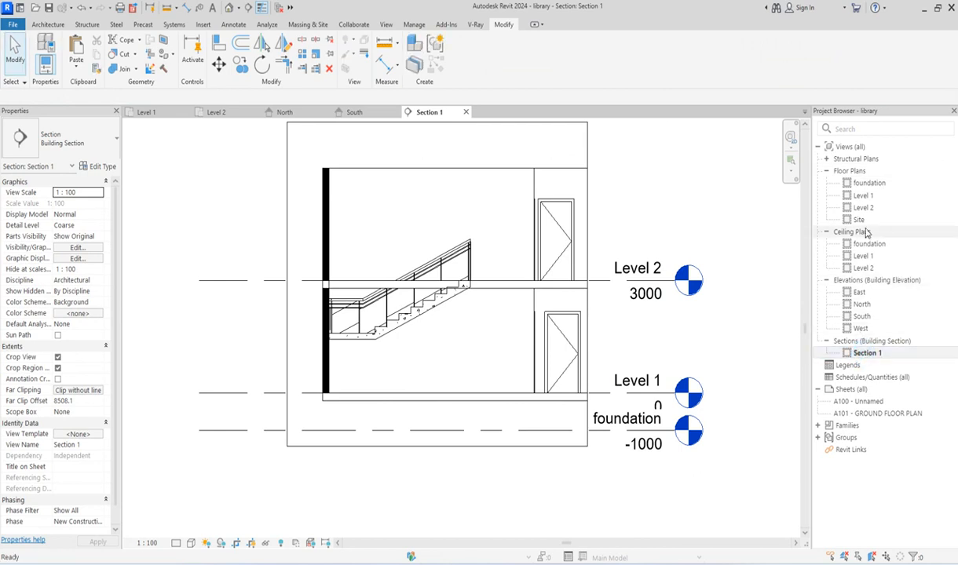
left_click(863, 196)
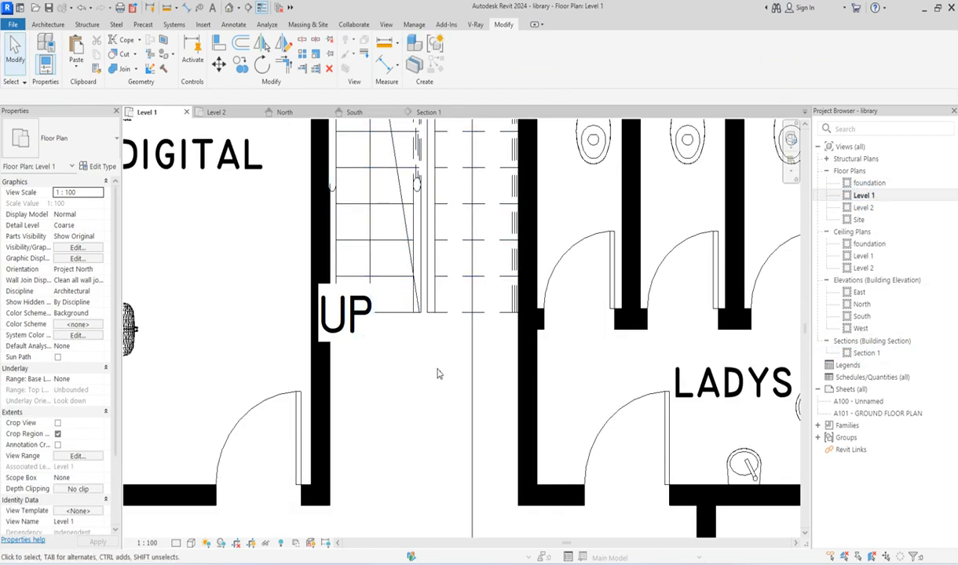
scroll(436, 361, "down", 2)
left_click(460, 366)
scroll(460, 366, "down", 4)
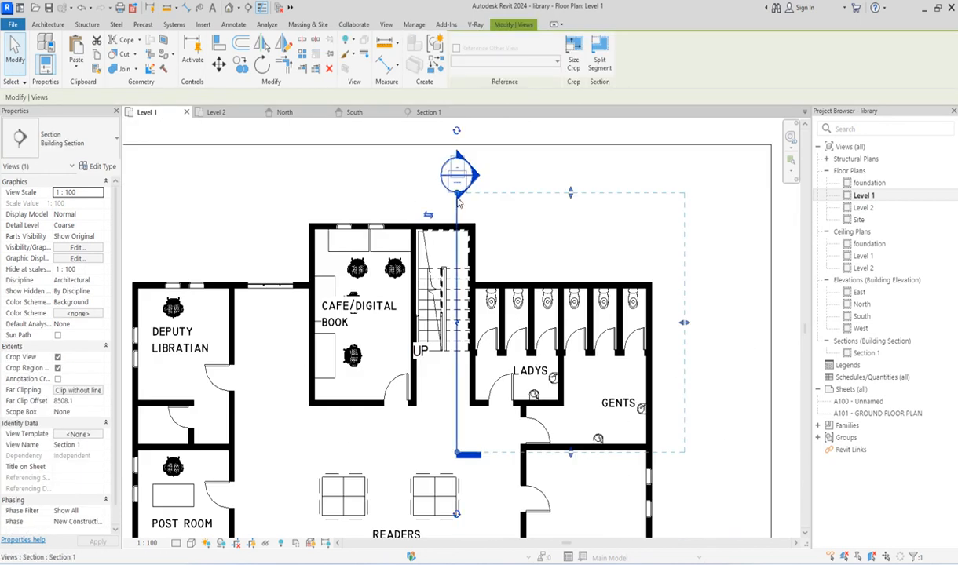
left_click_drag(443, 213, 419, 205)
right_click(429, 205)
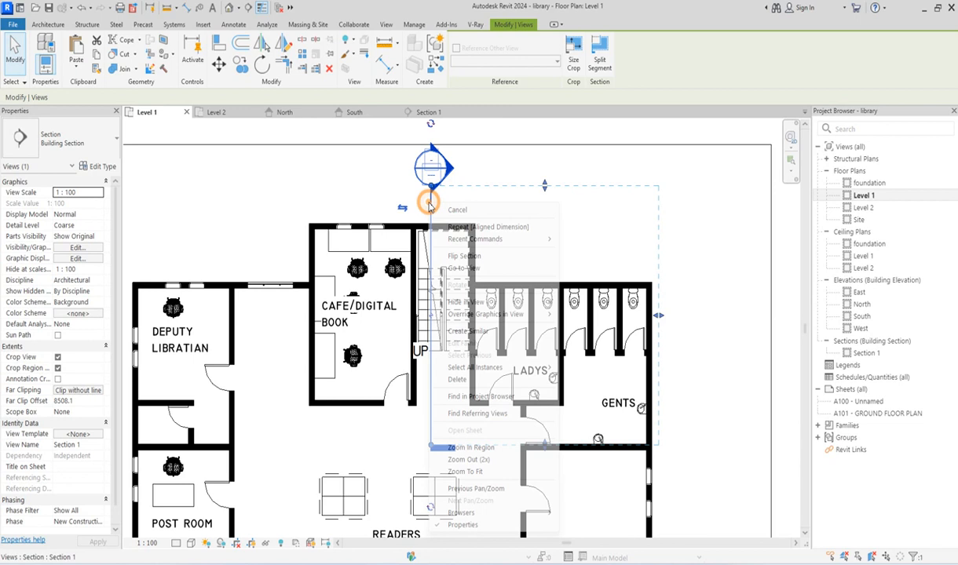
left_click(474, 268)
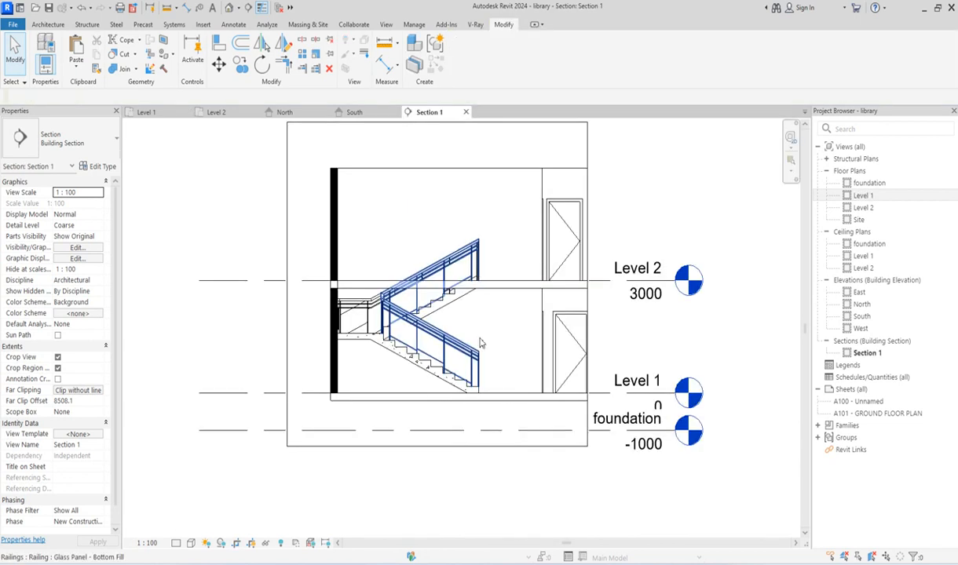
Start editing the Level 2 floor's boundary in the Level 2 floor plan.
left_click(481, 283)
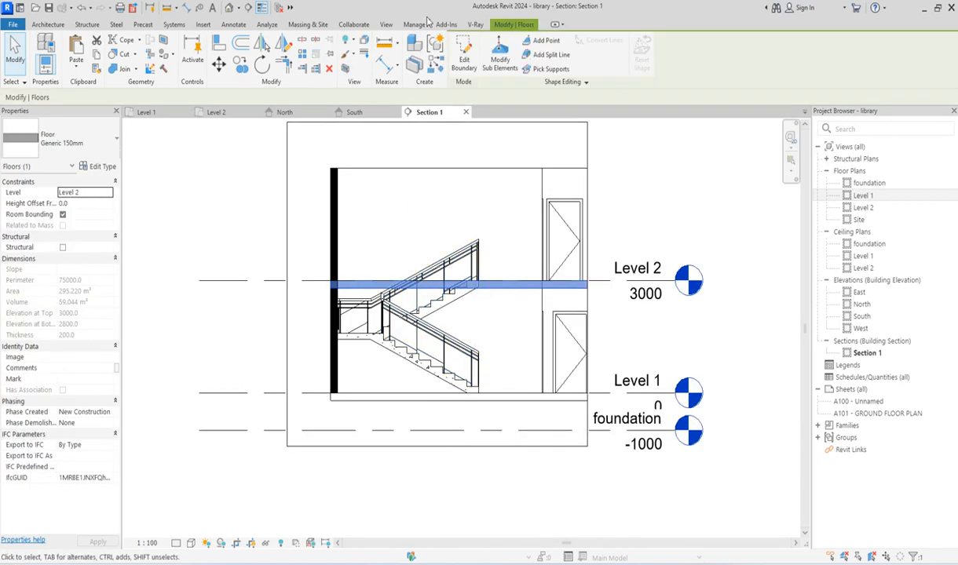
left_click(463, 57)
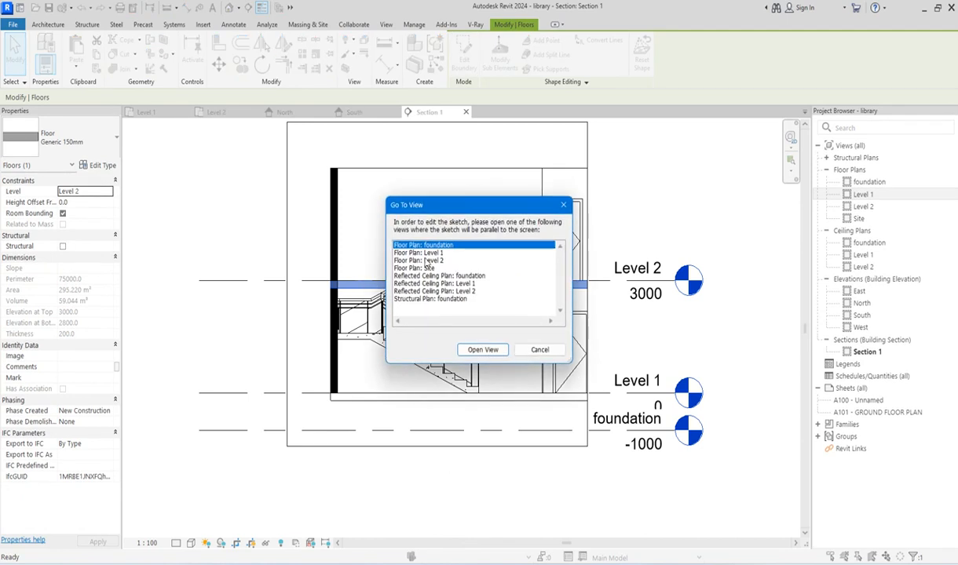
left_click(440, 260)
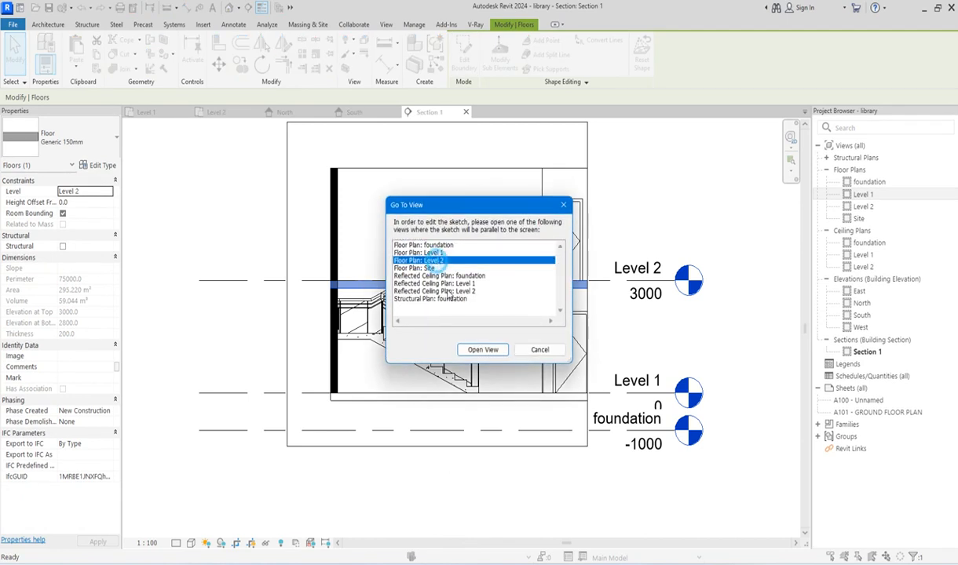
left_click(482, 350)
scroll(474, 330, "down", 3)
scroll(469, 192, "up", 5)
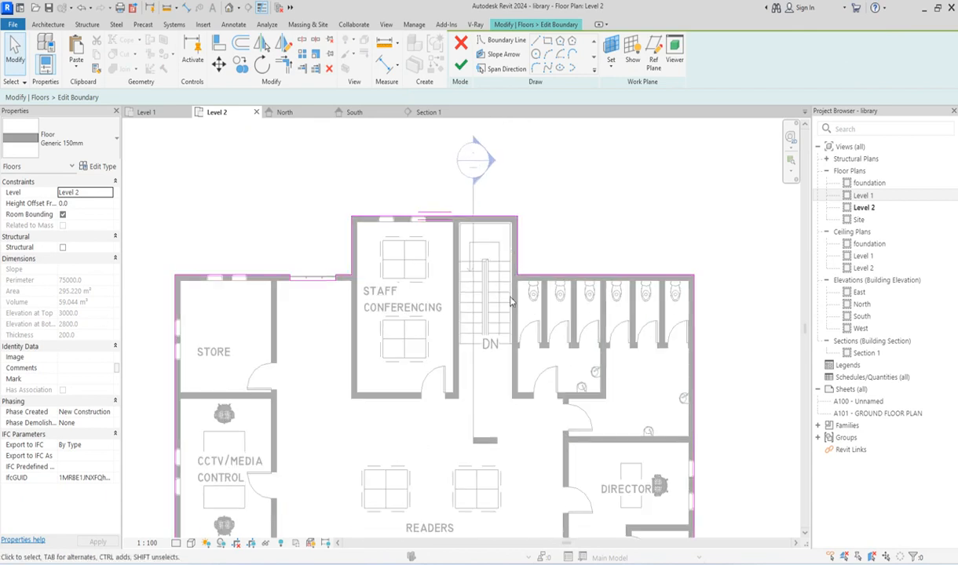
Sketch a rectangular opening about 2000 mm wide around the stair in the Level 2 floor boundary, and finish the floor sketch.
left_click(541, 41)
scroll(510, 347, "up", 2)
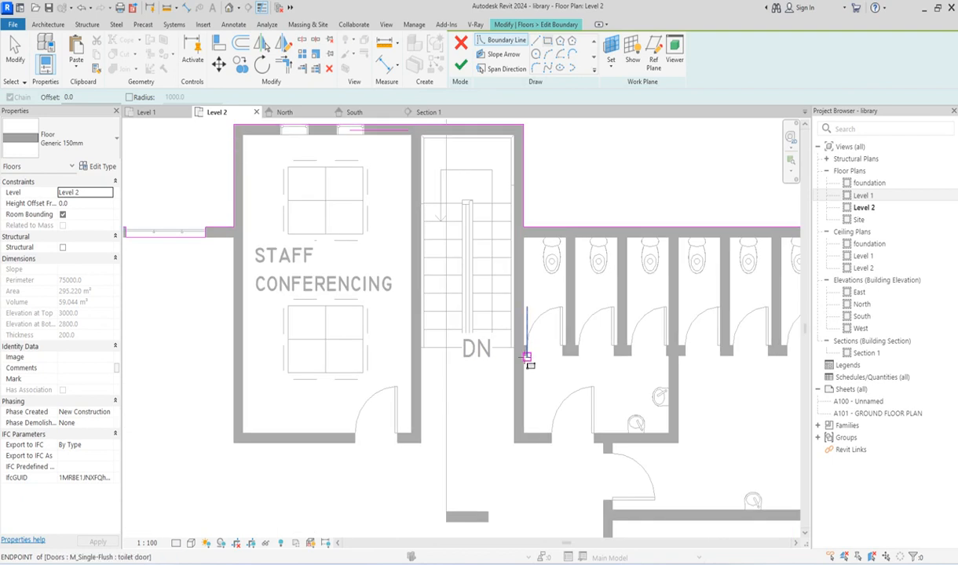
left_click(518, 348)
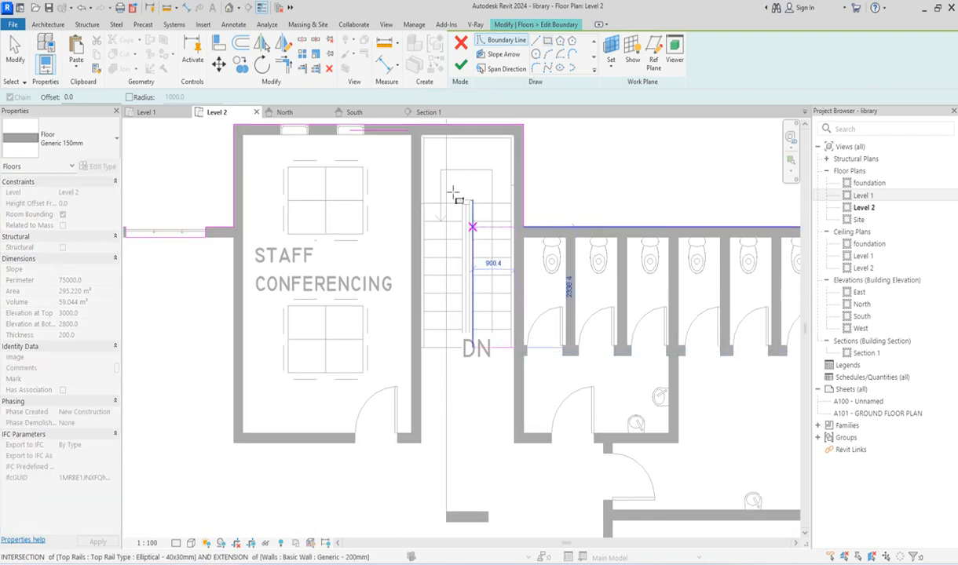
left_click(422, 135)
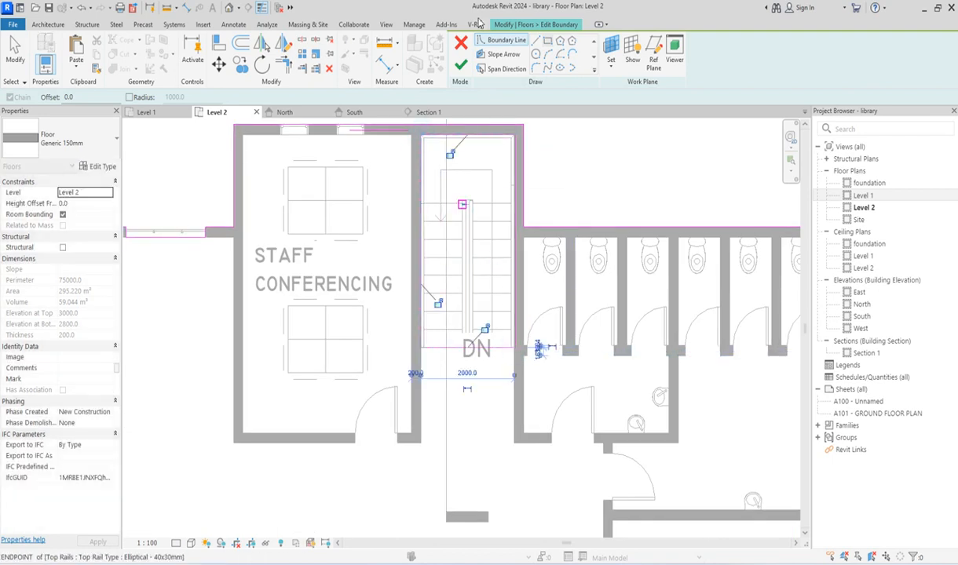
left_click(461, 68)
left_click(657, 176)
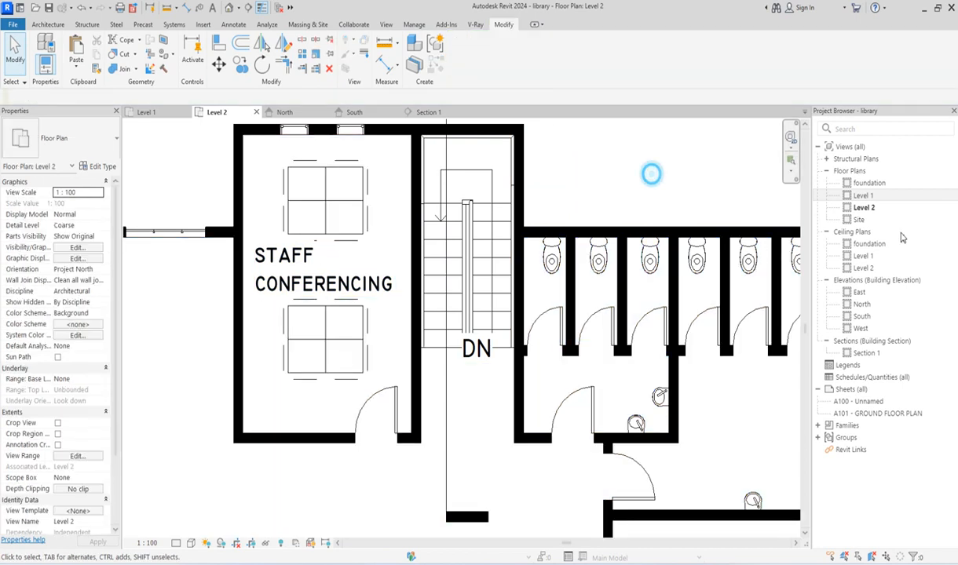
Open the Section 1 view and examine the stair's flights, landing and railings against the Level 2 floor opening.
double_click(866, 353)
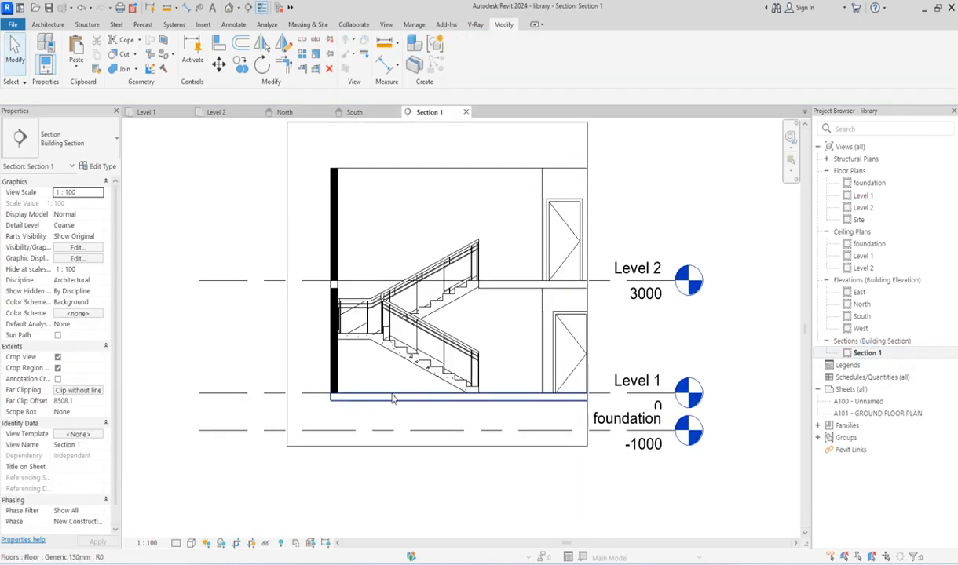
scroll(483, 286, "up", 2)
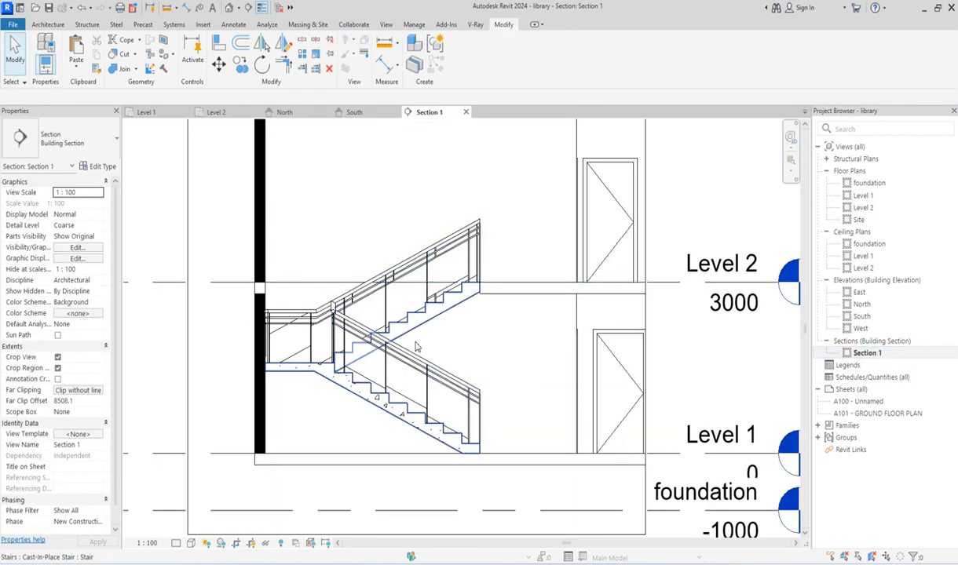
scroll(269, 272, "up", 3)
scroll(502, 283, "down", 3)
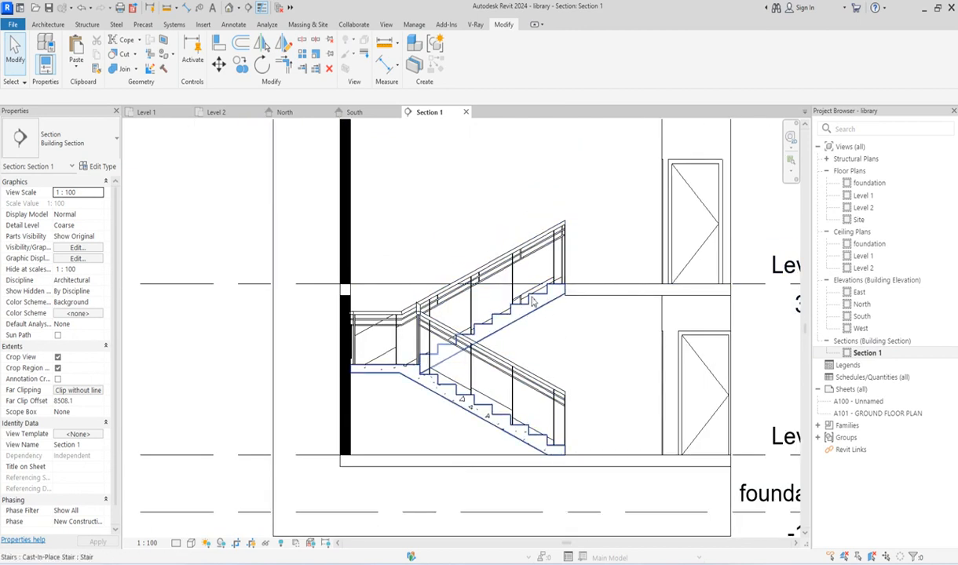
scroll(489, 345, "down", 2)
scroll(514, 408, "up", 2)
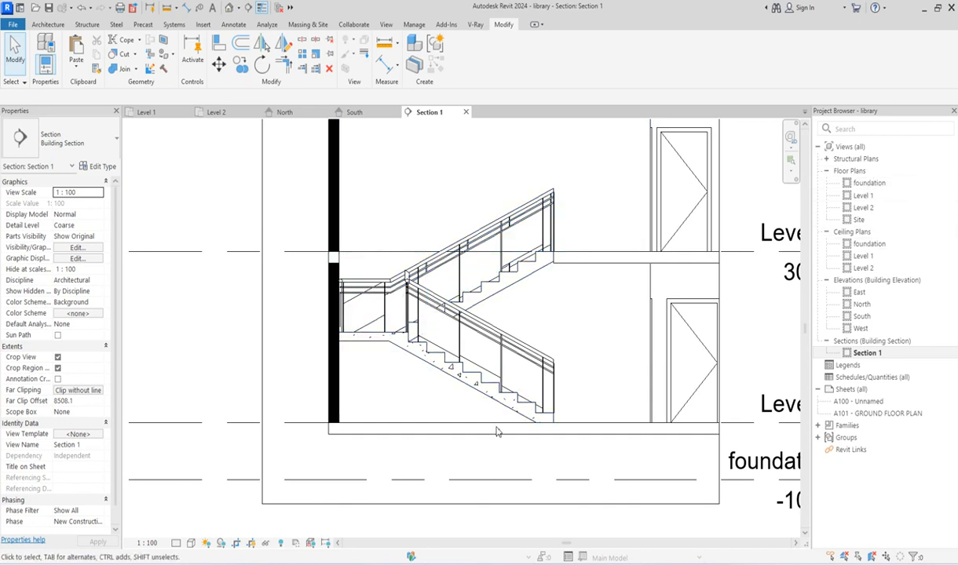
scroll(466, 468, "down", 2)
scroll(467, 464, "down", 2)
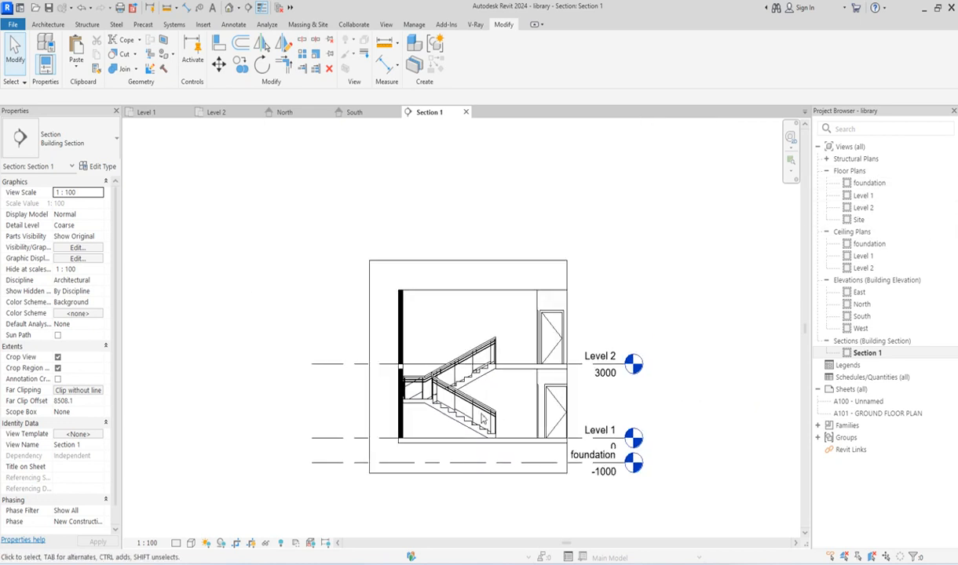
right_click(439, 208)
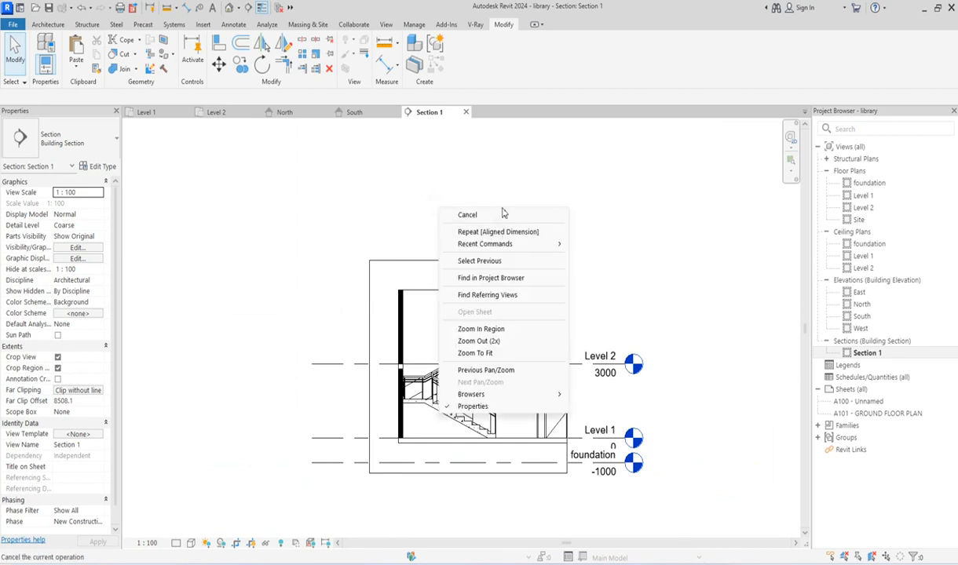